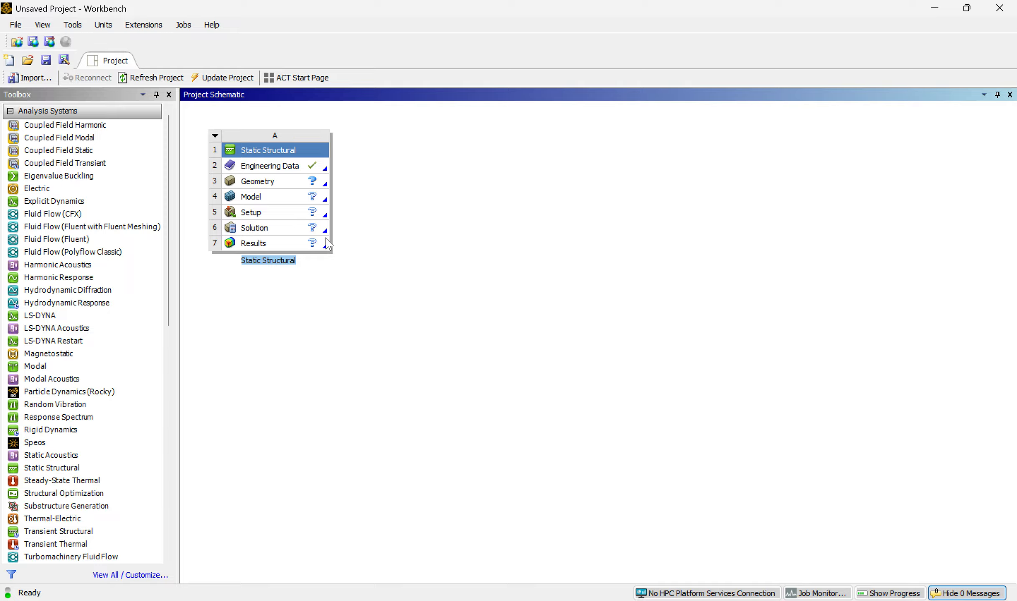
Open the static structural system's engineering data and display the available material data sources.
{"action": "double_click", "coordinate": [281, 167]}
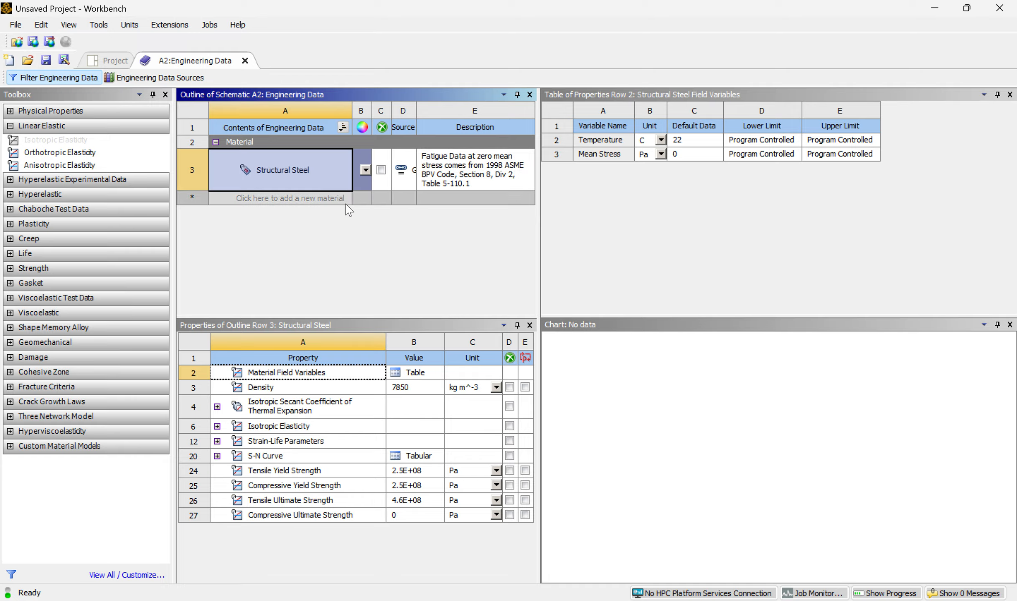
{"action": "left_click", "coordinate": [317, 199]}
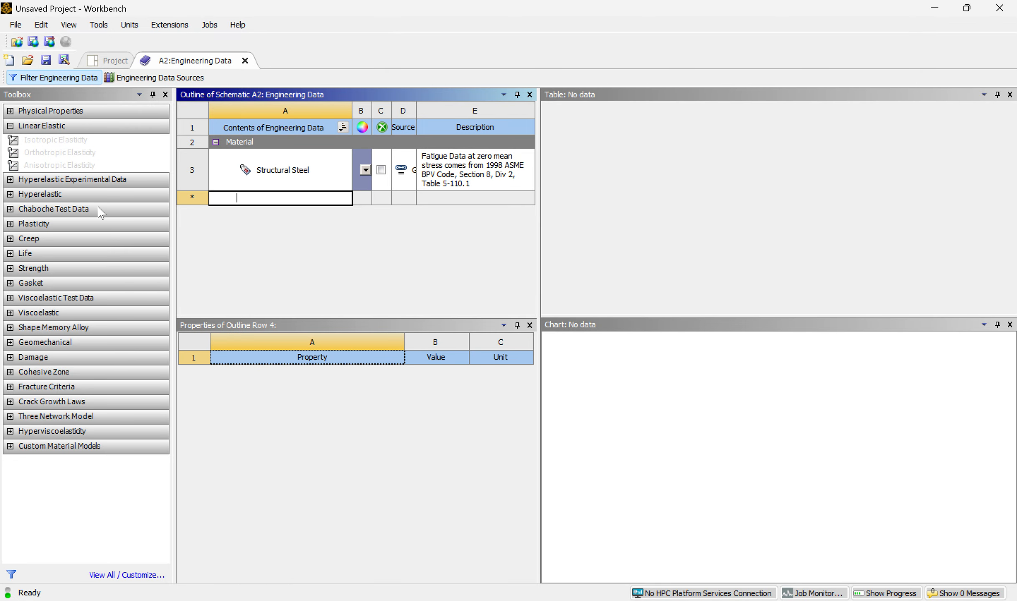
{"action": "left_click", "coordinate": [193, 76]}
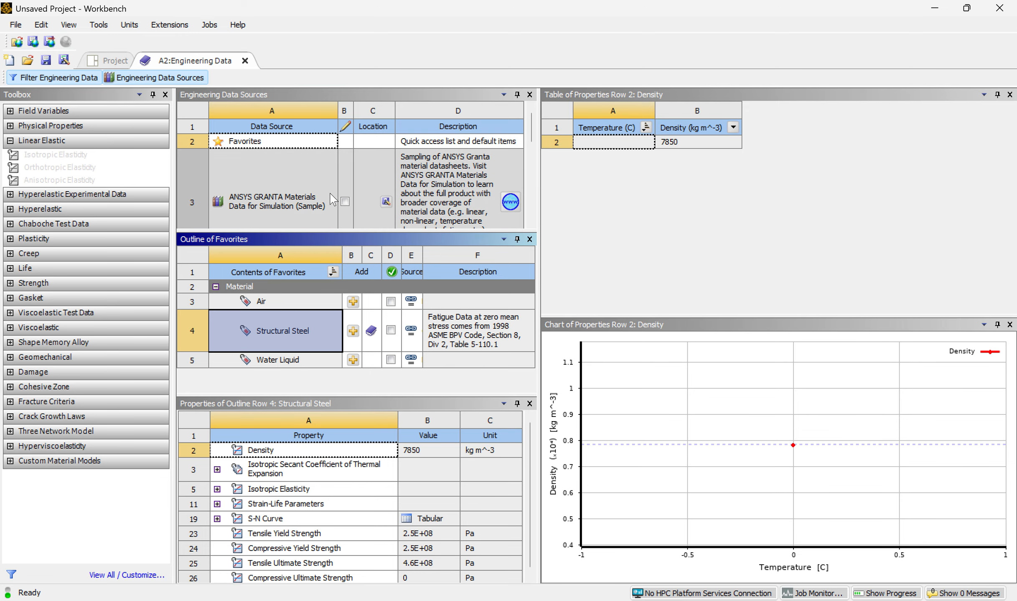
Find the Composite Materials library among the engineering data sources and show its contents.
{"action": "scroll", "coordinate": [271, 172], "scroll_direction": "down", "scroll_amount": 3}
{"action": "scroll", "coordinate": [272, 173], "scroll_direction": "up", "scroll_amount": 3}
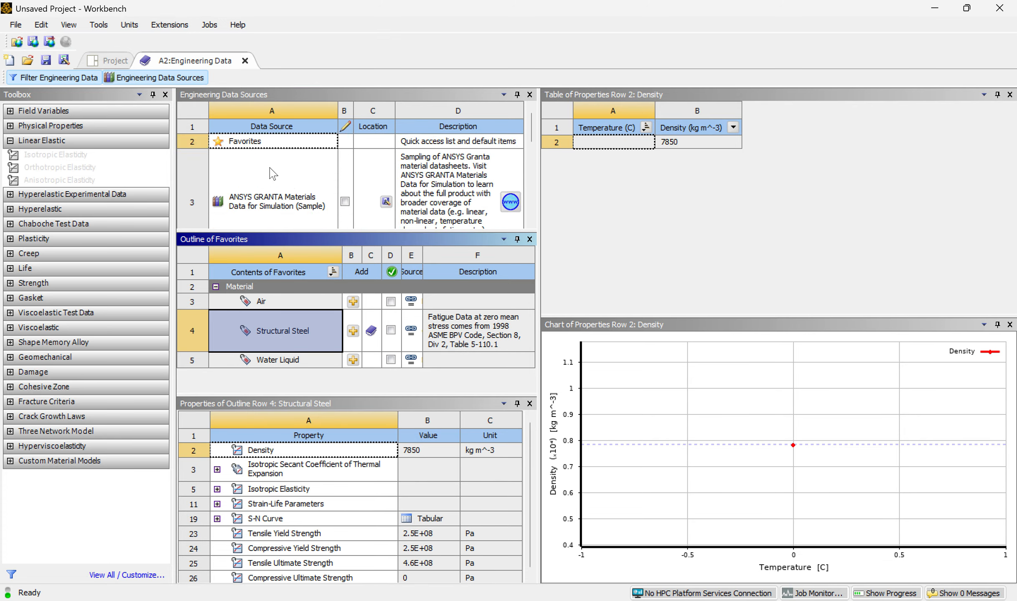
{"action": "scroll", "coordinate": [273, 173], "scroll_direction": "down", "scroll_amount": 5}
{"action": "scroll", "coordinate": [273, 173], "scroll_direction": "up", "scroll_amount": 5}
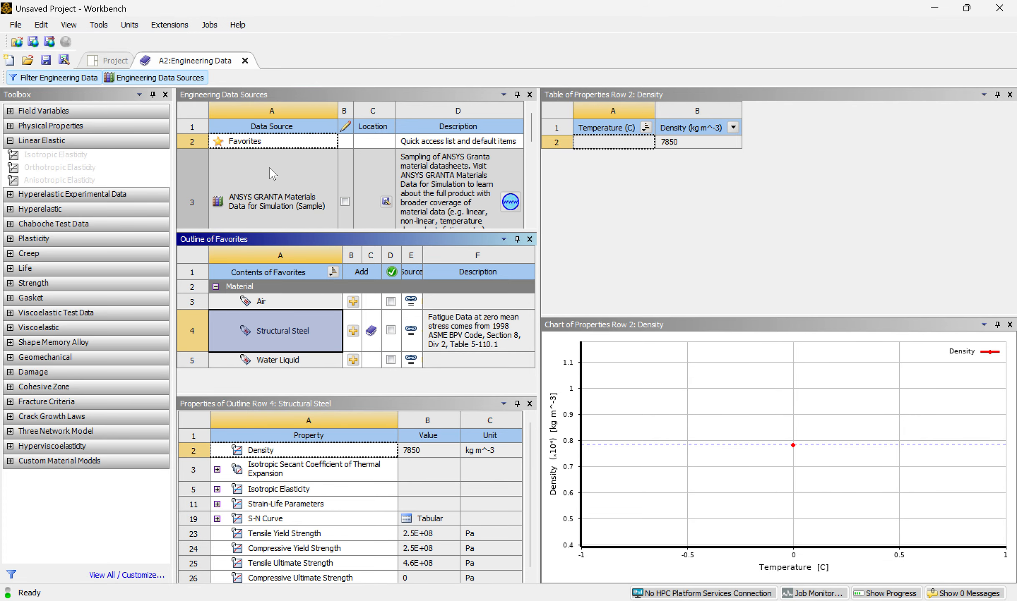
{"action": "scroll", "coordinate": [271, 172], "scroll_direction": "down", "scroll_amount": 5}
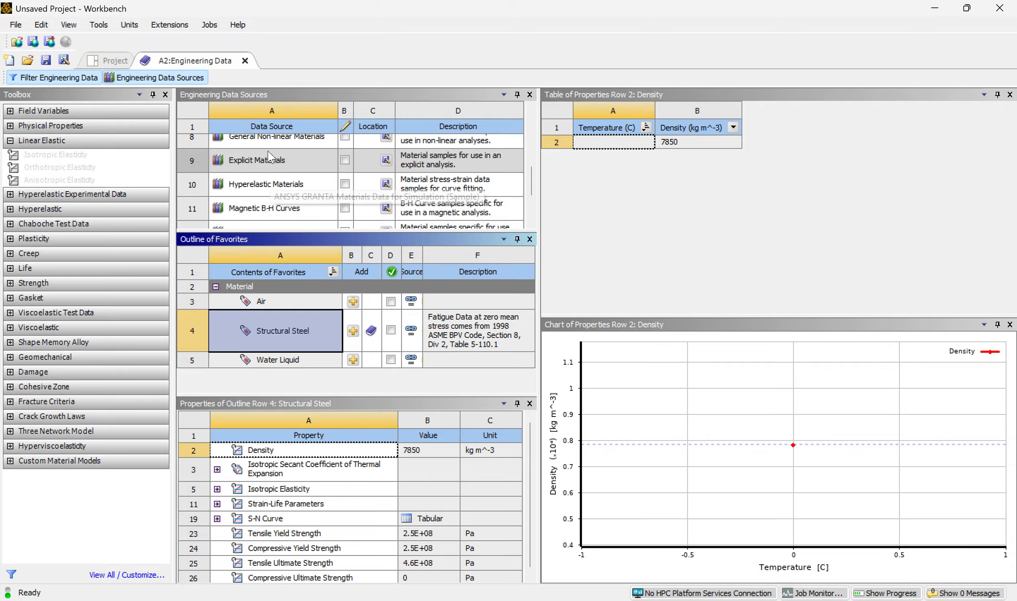
{"action": "scroll", "coordinate": [269, 159], "scroll_direction": "up", "scroll_amount": 3}
{"action": "scroll", "coordinate": [278, 175], "scroll_direction": "down", "scroll_amount": 6}
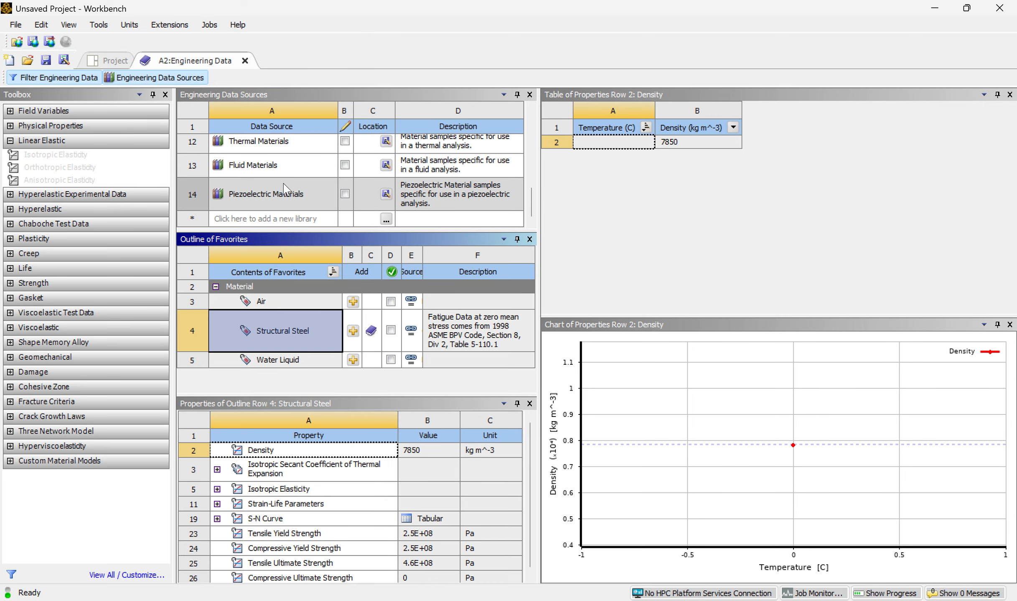
{"action": "scroll", "coordinate": [267, 188], "scroll_direction": "up", "scroll_amount": 6}
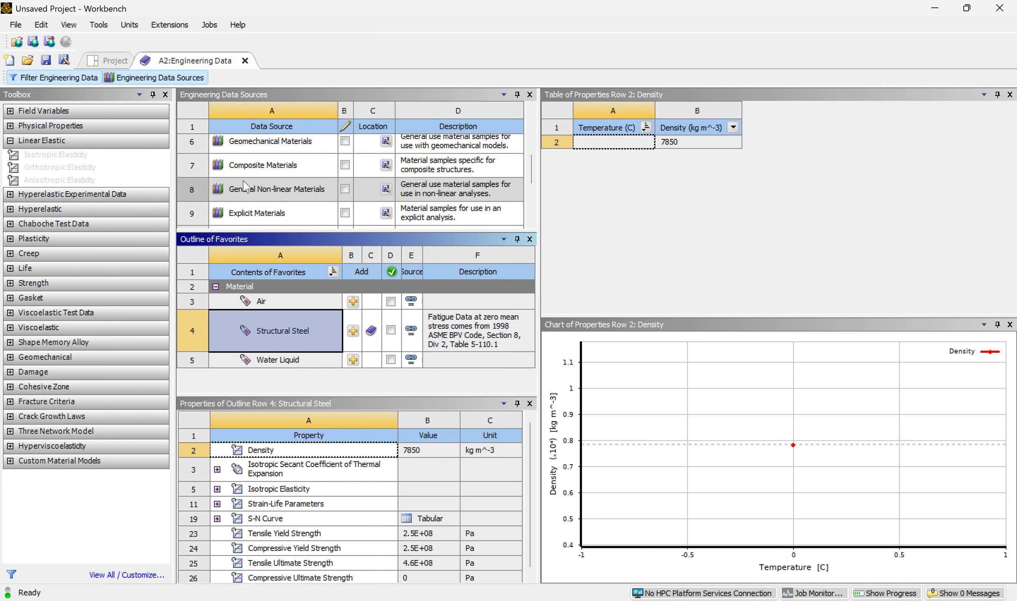
{"action": "scroll", "coordinate": [251, 184], "scroll_direction": "down", "scroll_amount": 5}
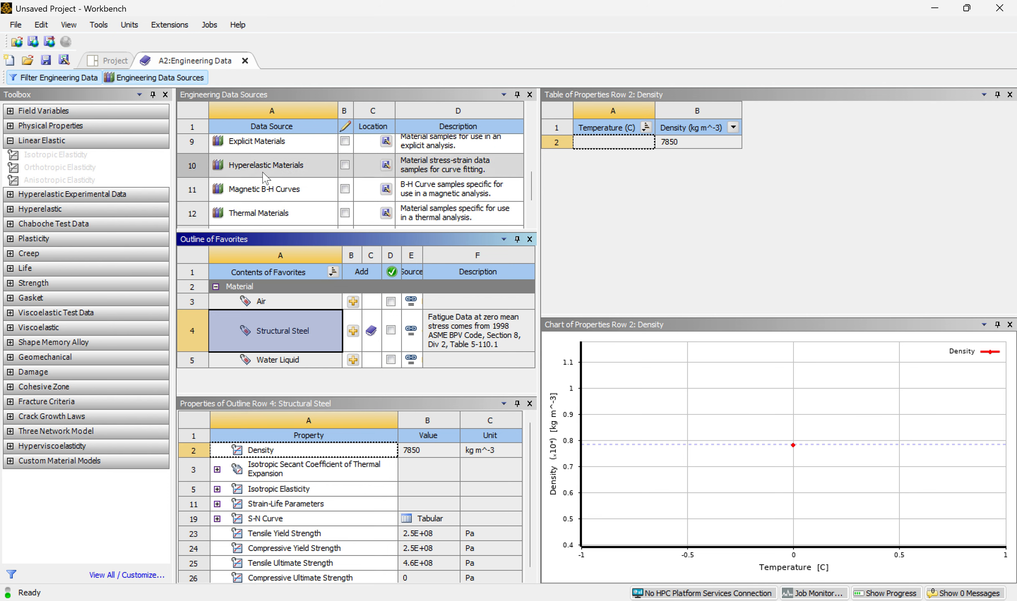
{"action": "scroll", "coordinate": [270, 174], "scroll_direction": "up", "scroll_amount": 3}
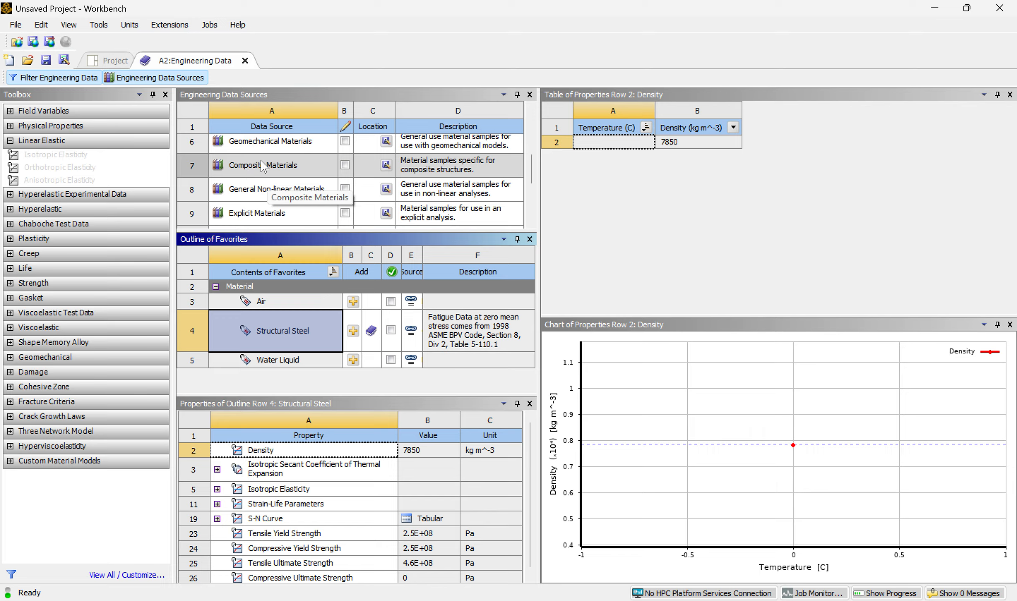
{"action": "left_click", "coordinate": [273, 167]}
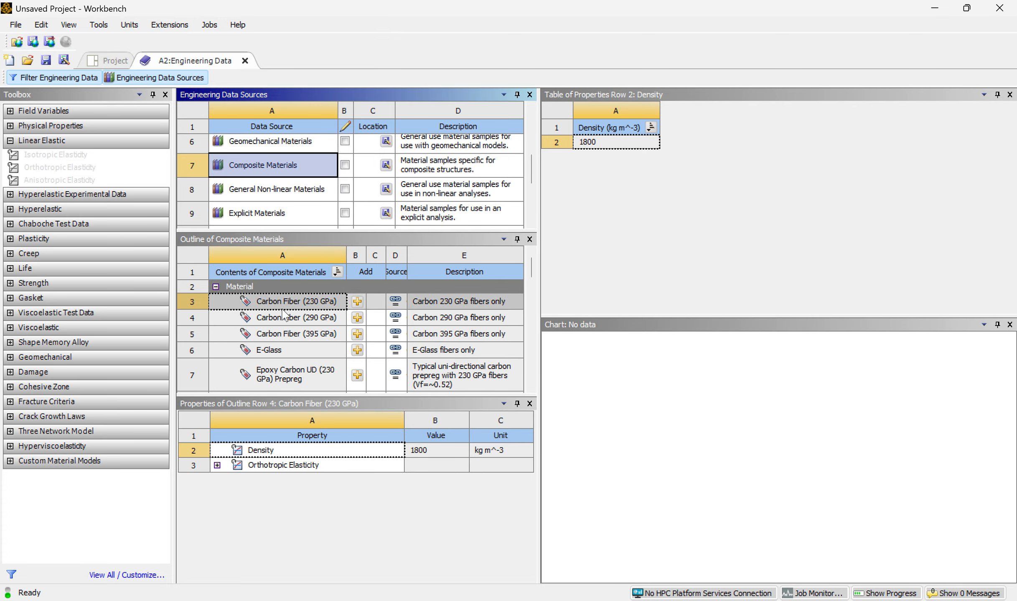
Add Epoxy E-Glass UD from the composite library to the engineering data and hide the data sources.
{"action": "scroll", "coordinate": [274, 336], "scroll_direction": "down", "scroll_amount": 6}
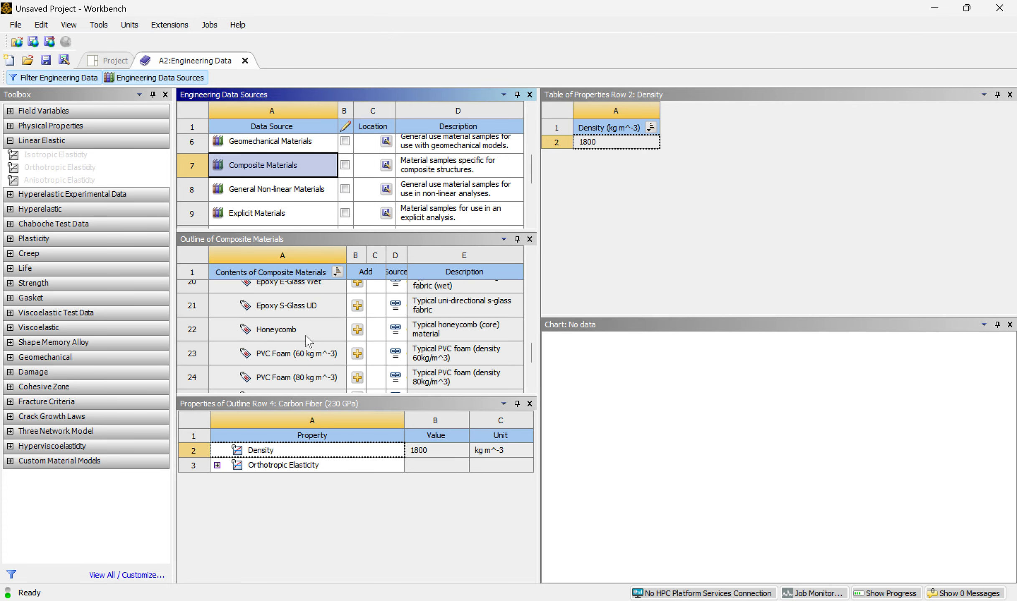
{"action": "scroll", "coordinate": [307, 341], "scroll_direction": "down", "scroll_amount": 2}
{"action": "scroll", "coordinate": [307, 340], "scroll_direction": "up", "scroll_amount": 4}
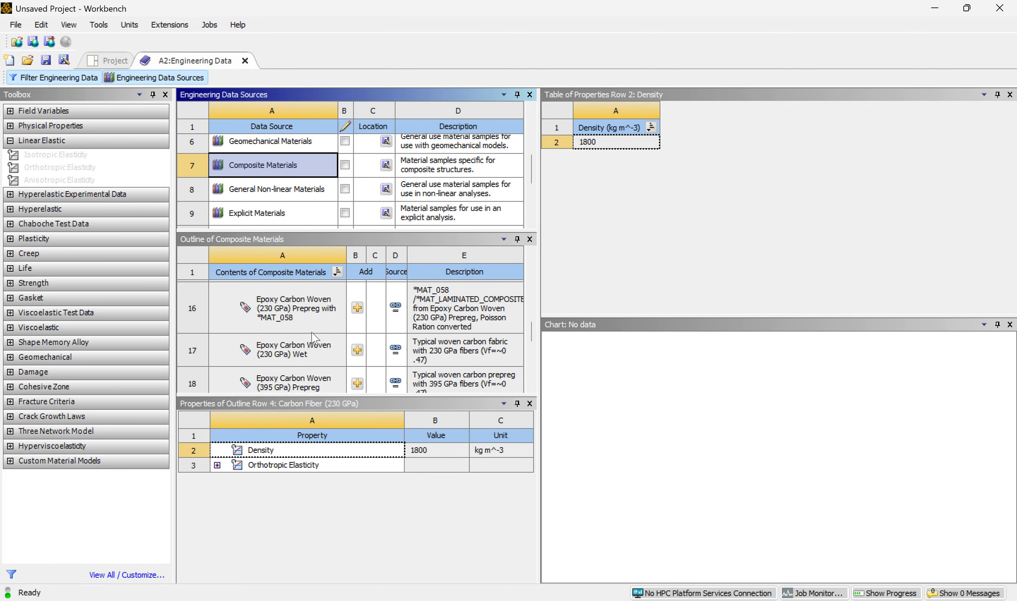
{"action": "scroll", "coordinate": [309, 358], "scroll_direction": "down", "scroll_amount": 1}
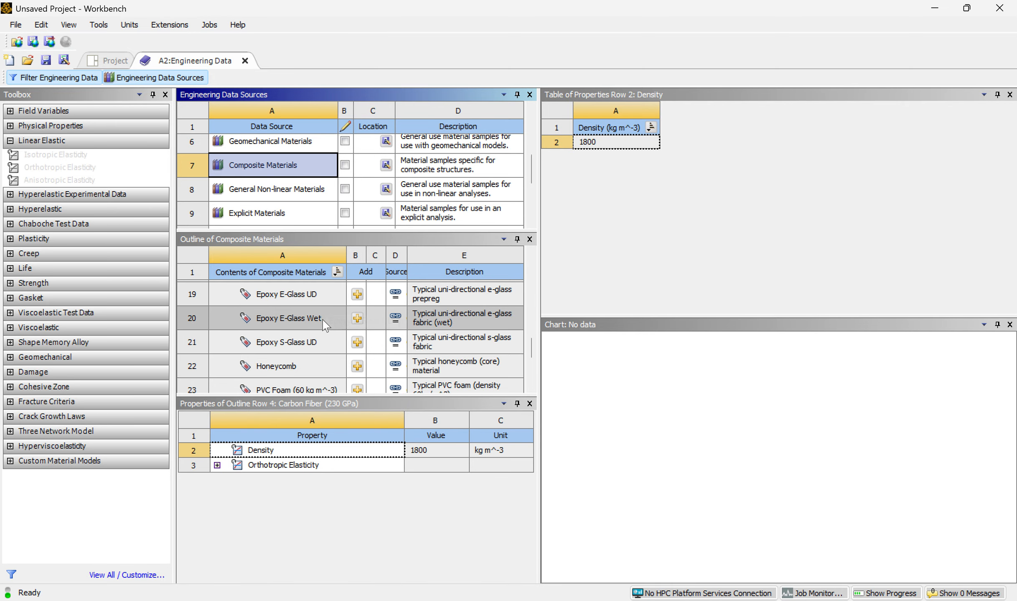
{"action": "left_click", "coordinate": [357, 295]}
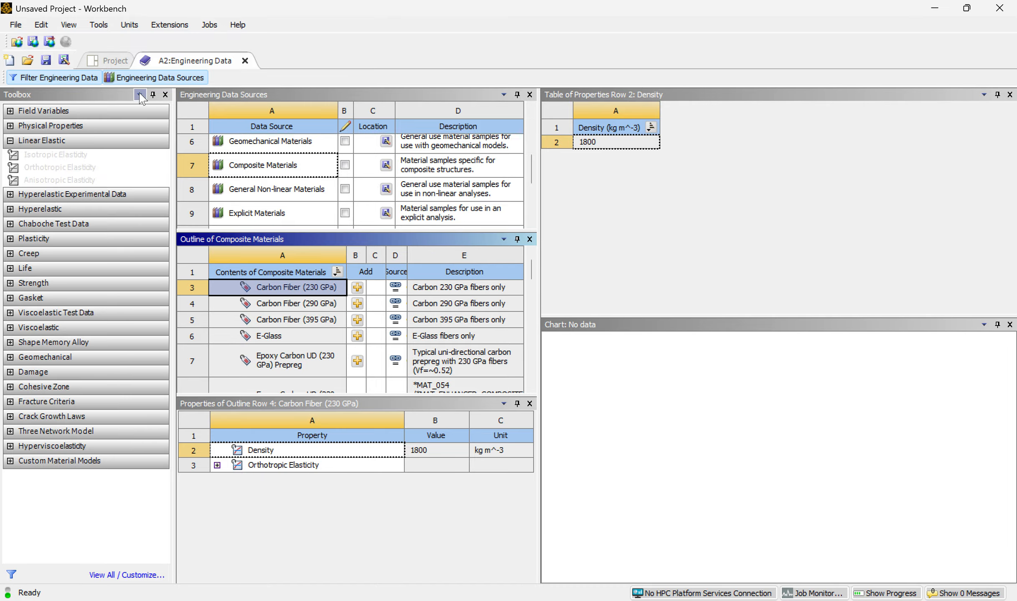
{"action": "left_click", "coordinate": [153, 78]}
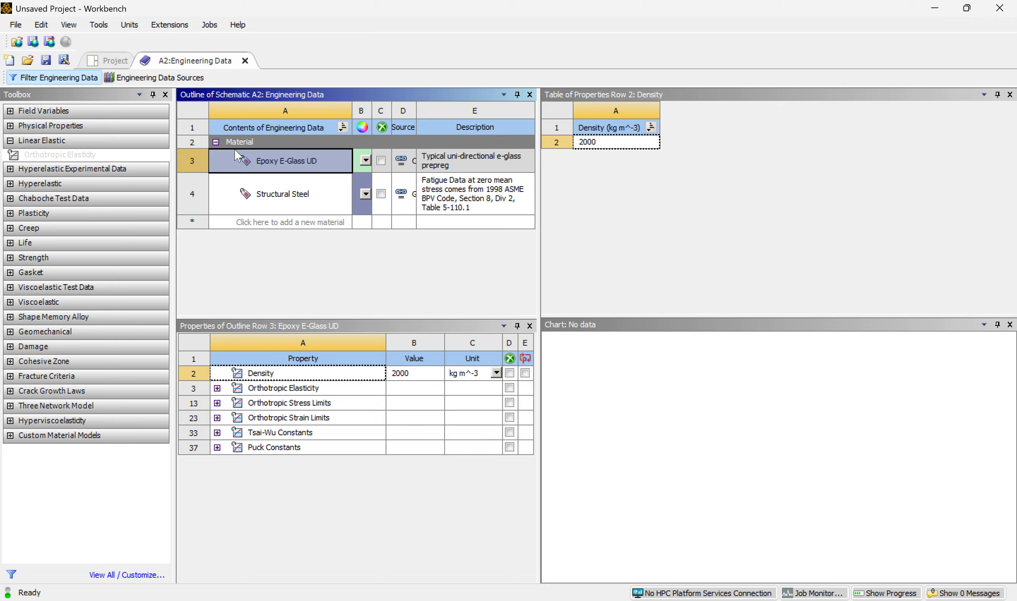
Return to the project schematic and save the project as 11_16_FEAVid.
{"action": "left_click", "coordinate": [111, 62]}
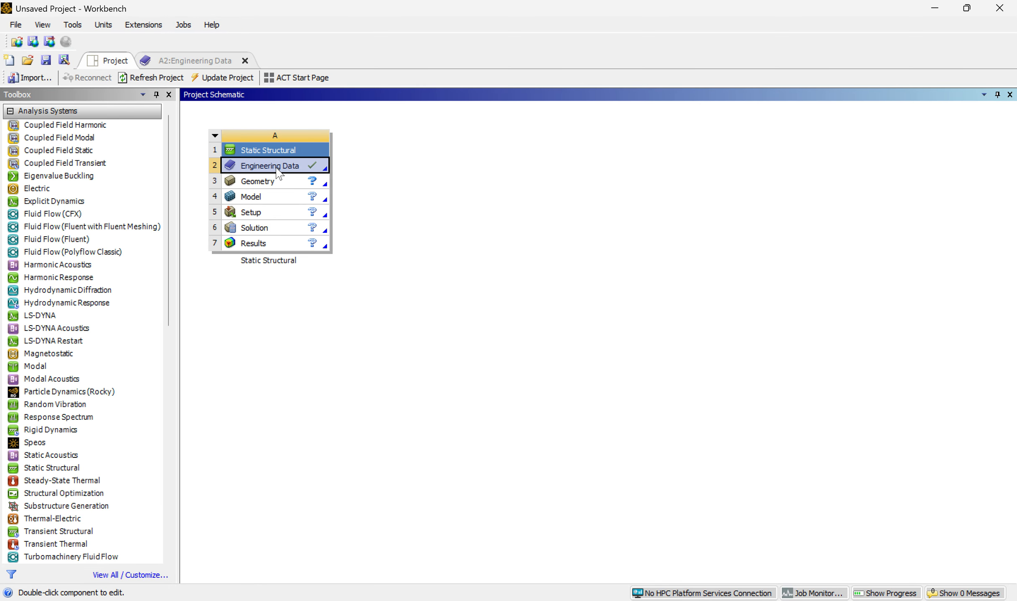
{"action": "left_click", "coordinate": [46, 59]}
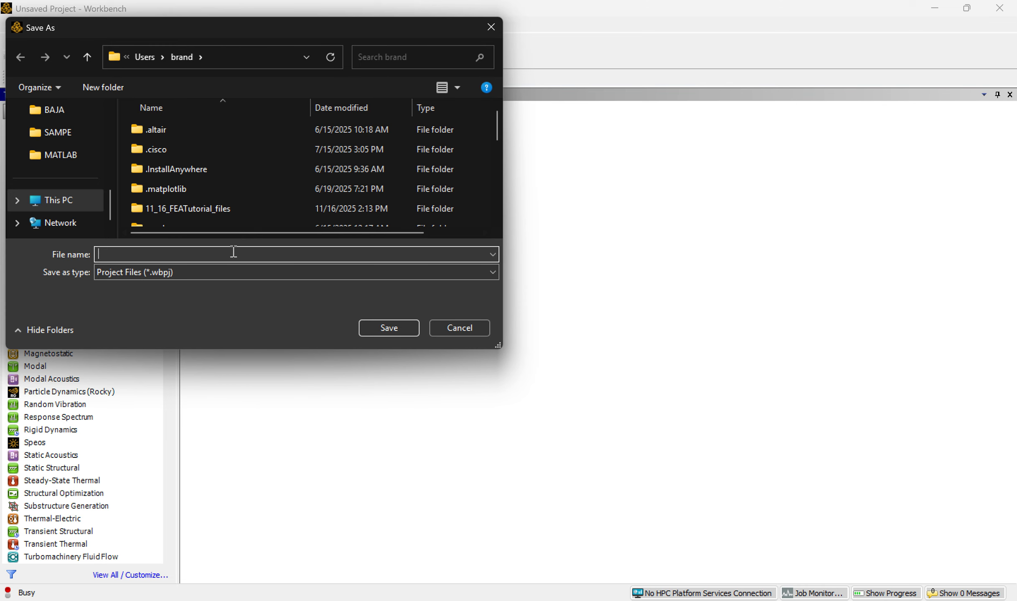
{"action": "type", "text": "11)_"}
{"action": "key", "text": "BackSpace"}
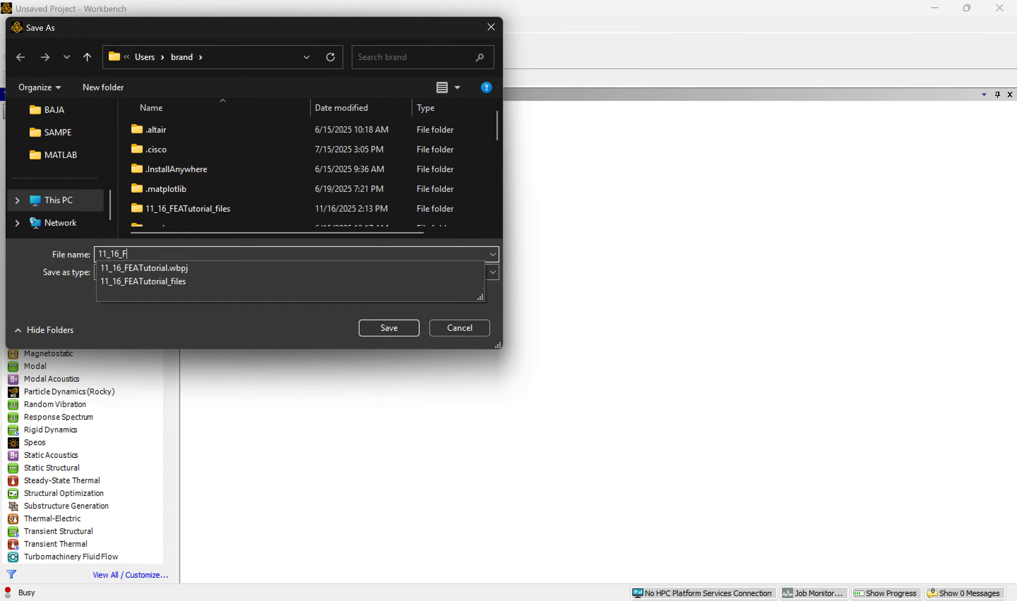
{"action": "type", "text": "_16_FEAVid"}
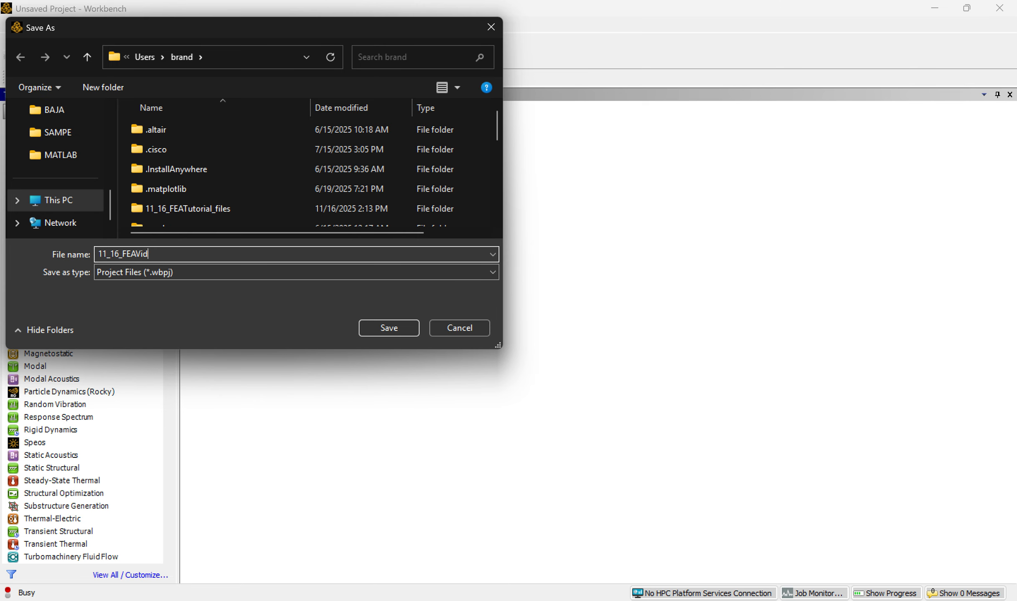
{"action": "left_click", "coordinate": [387, 322]}
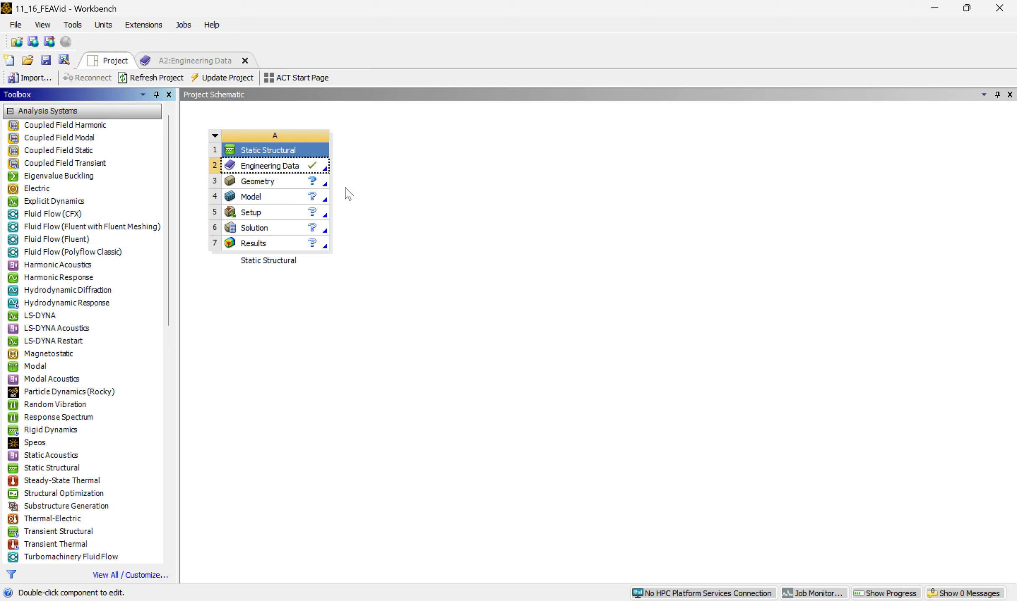
Create a new SpaceClaim geometry for the static structural system's geometry component.
{"action": "double_click", "coordinate": [287, 180]}
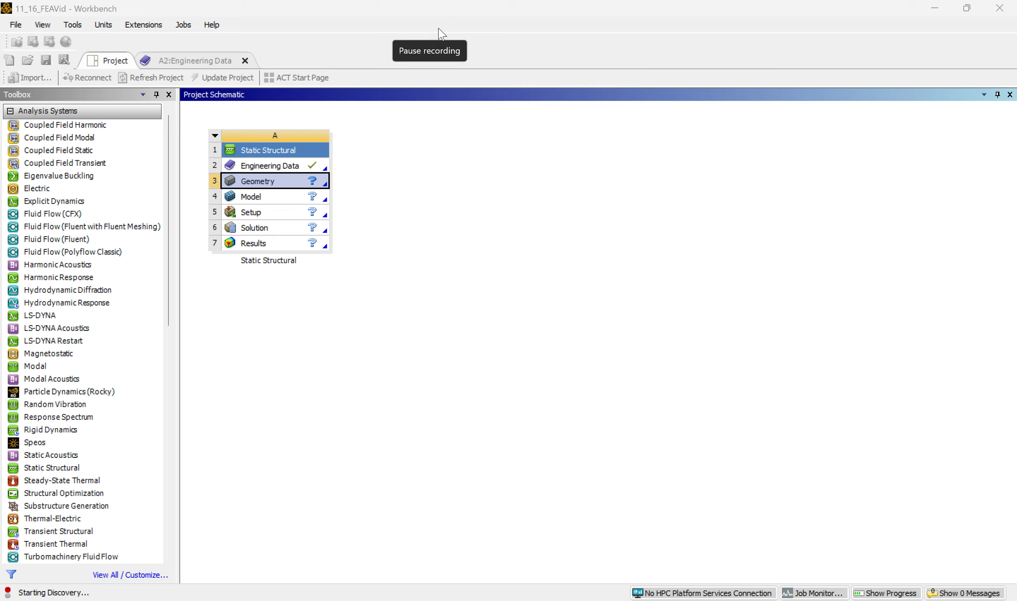
{"action": "right_click", "coordinate": [293, 180]}
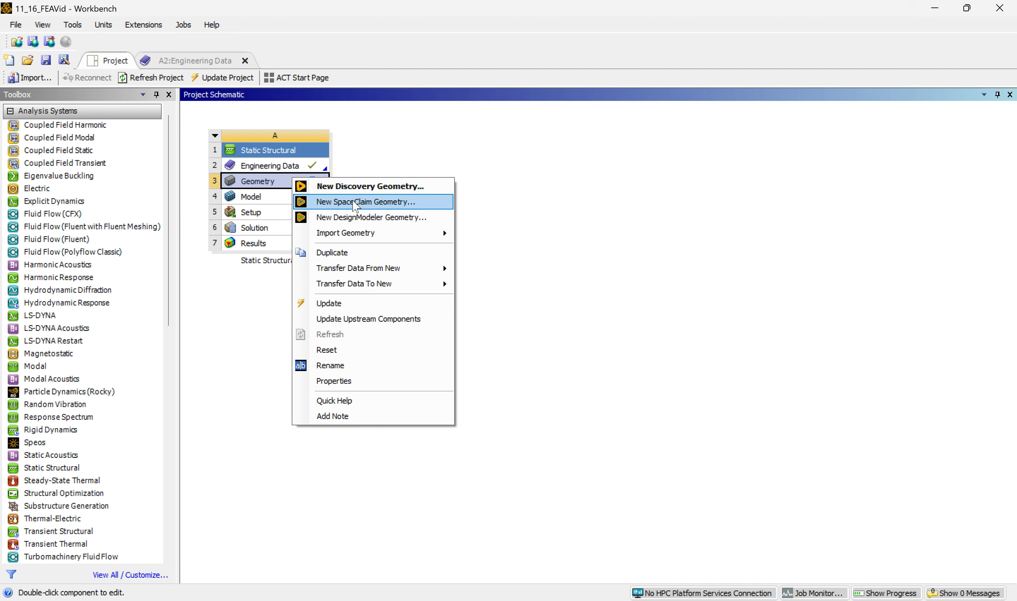
{"action": "left_click", "coordinate": [354, 202]}
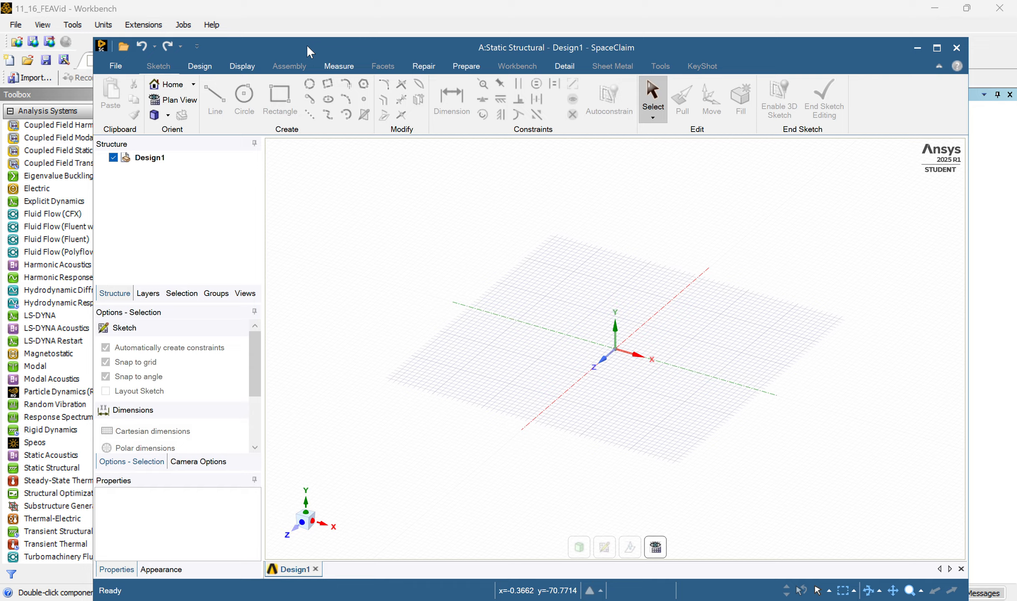
{"action": "left_click_drag", "start_coordinate": [306, 44], "coordinate": [272, 33]}
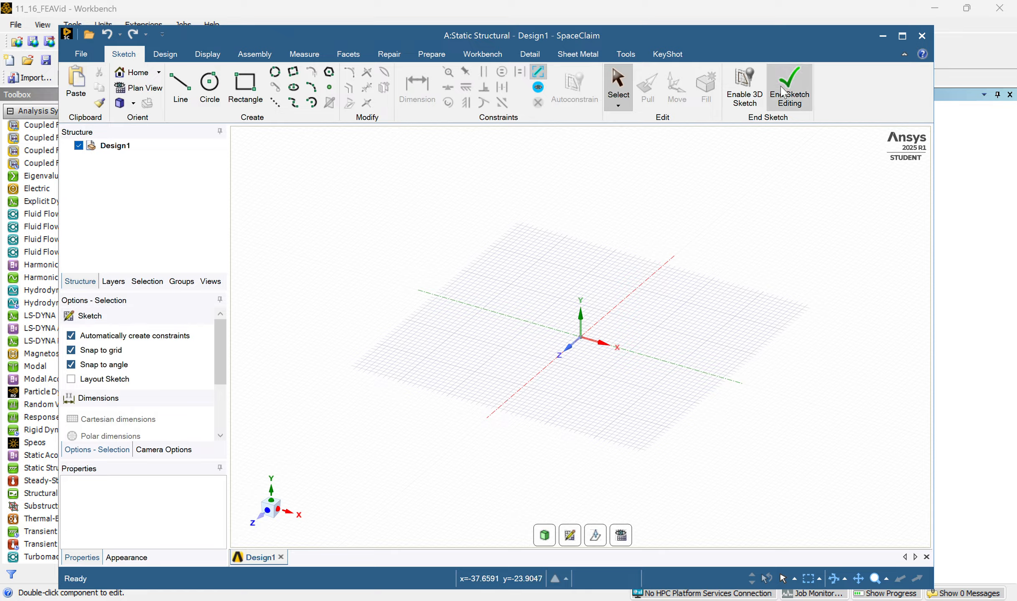
End the initial sketch and start a new sketch on the XY plane, viewed head-on.
{"action": "left_click", "coordinate": [807, 88]}
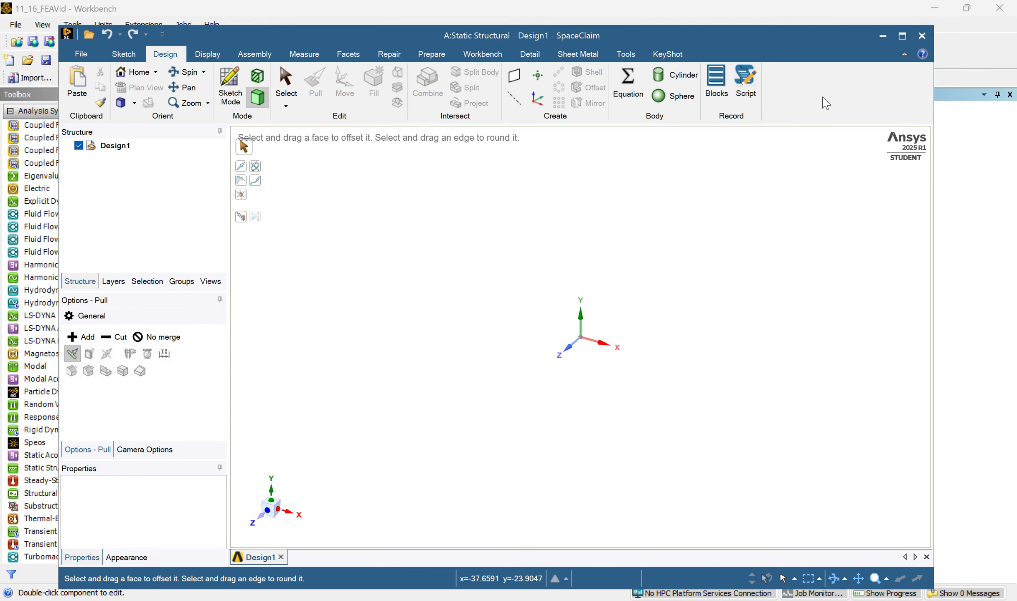
{"action": "left_click", "coordinate": [230, 86]}
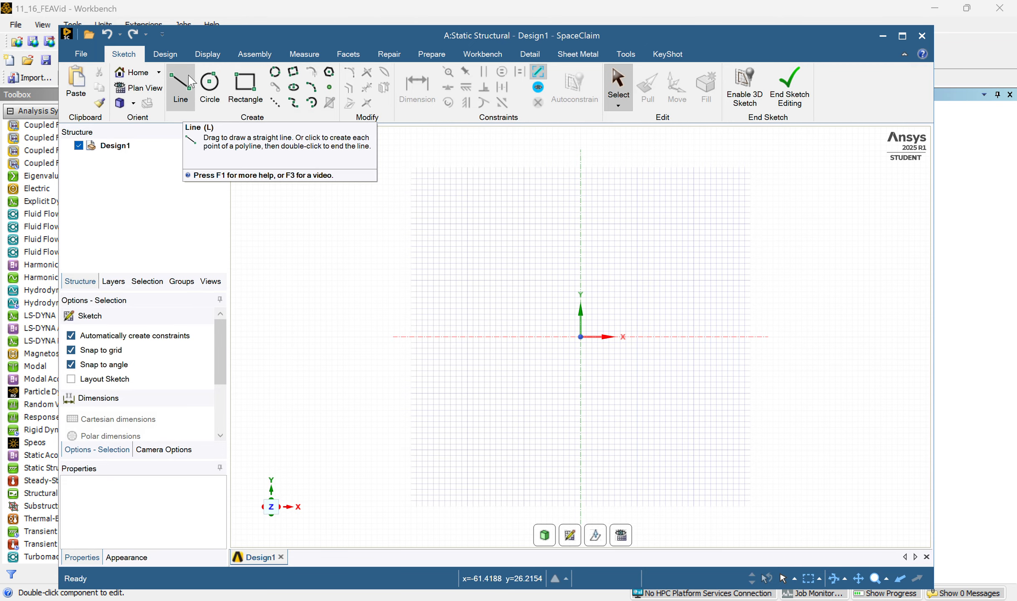
{"action": "left_click", "coordinate": [190, 106]}
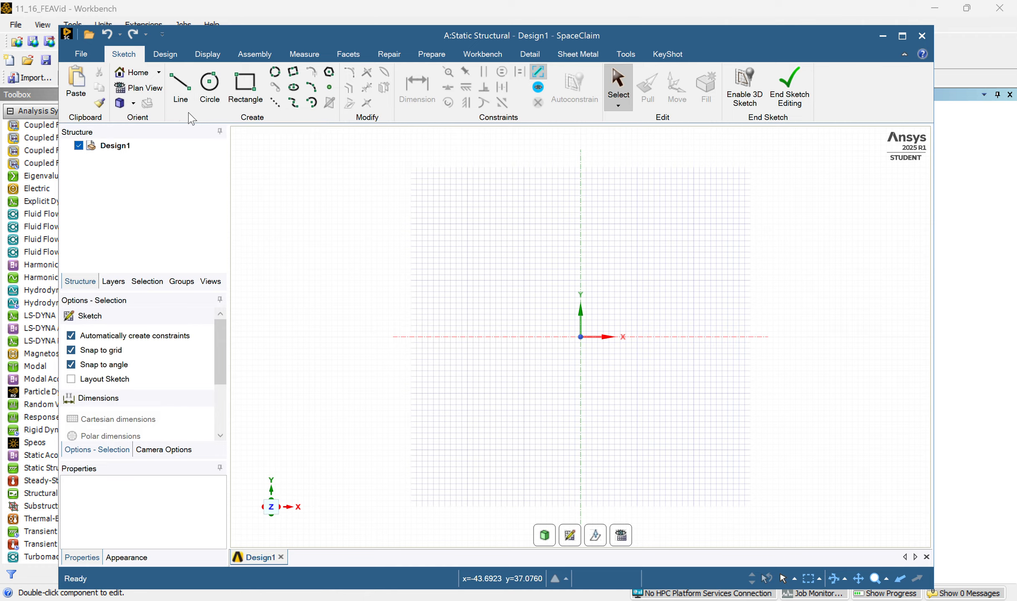
{"action": "left_click", "coordinate": [182, 87]}
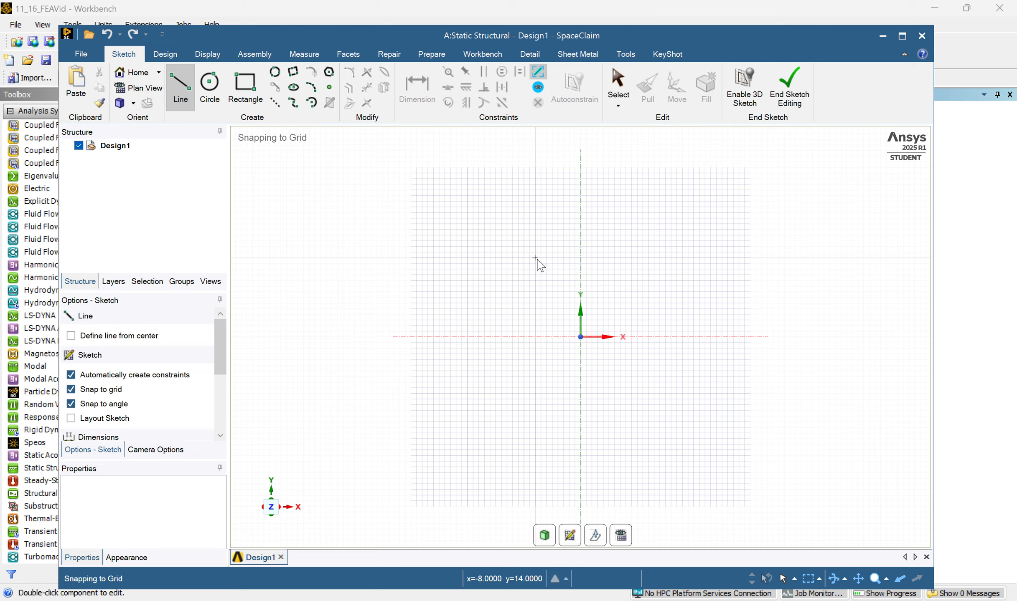
{"action": "left_click", "coordinate": [518, 257]}
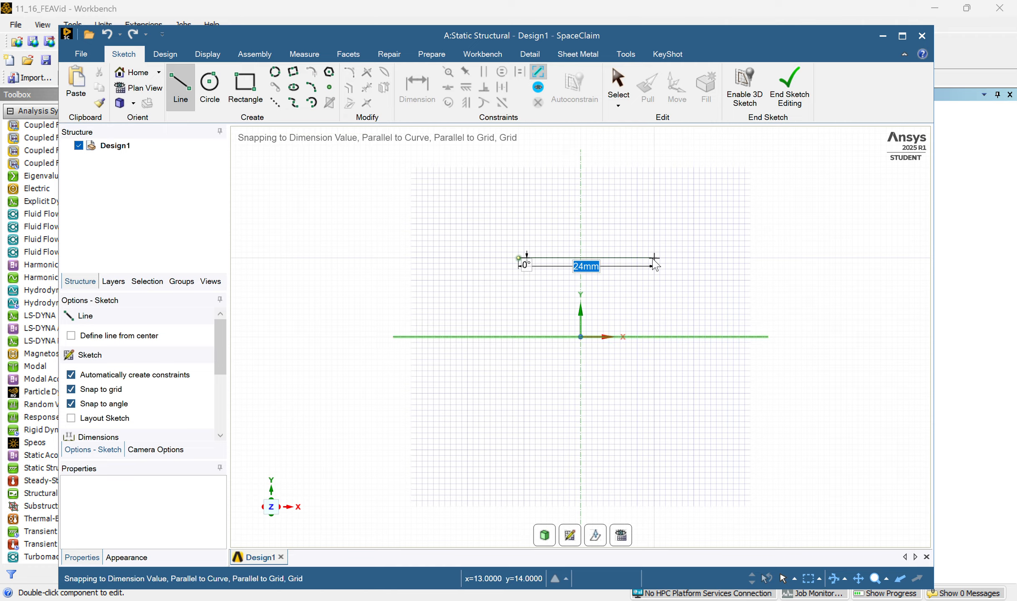
{"action": "key", "text": "Escape"}
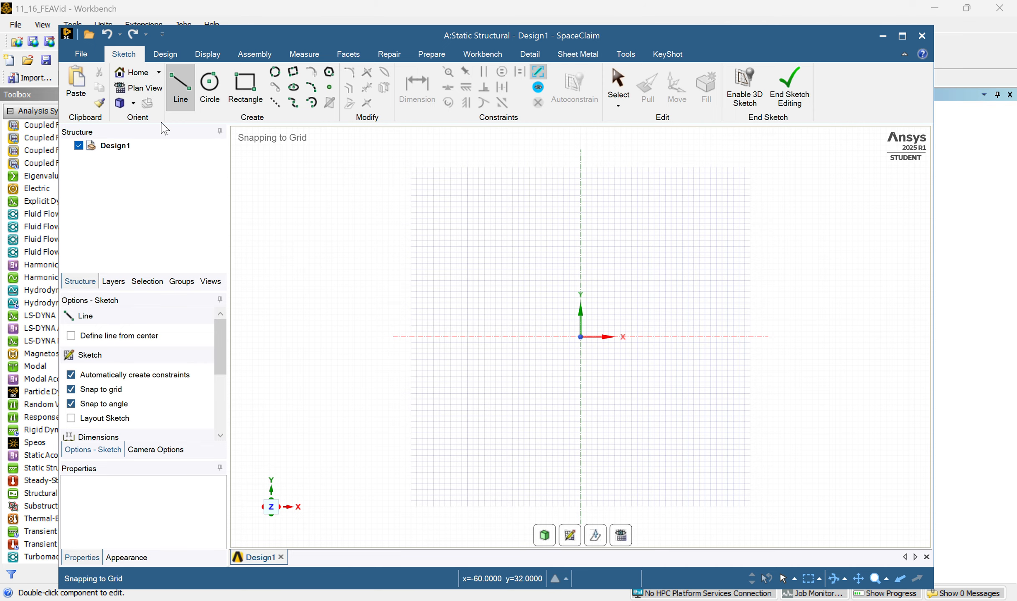
Set this document's units type to Imperial with inches as the length unit.
{"action": "left_click", "coordinate": [89, 54]}
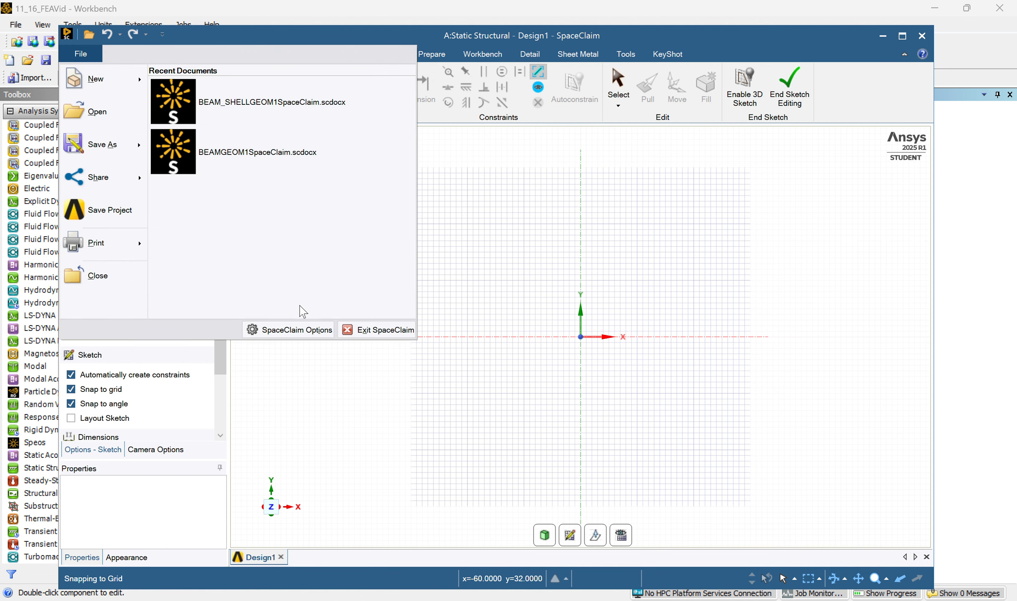
{"action": "left_click", "coordinate": [310, 328]}
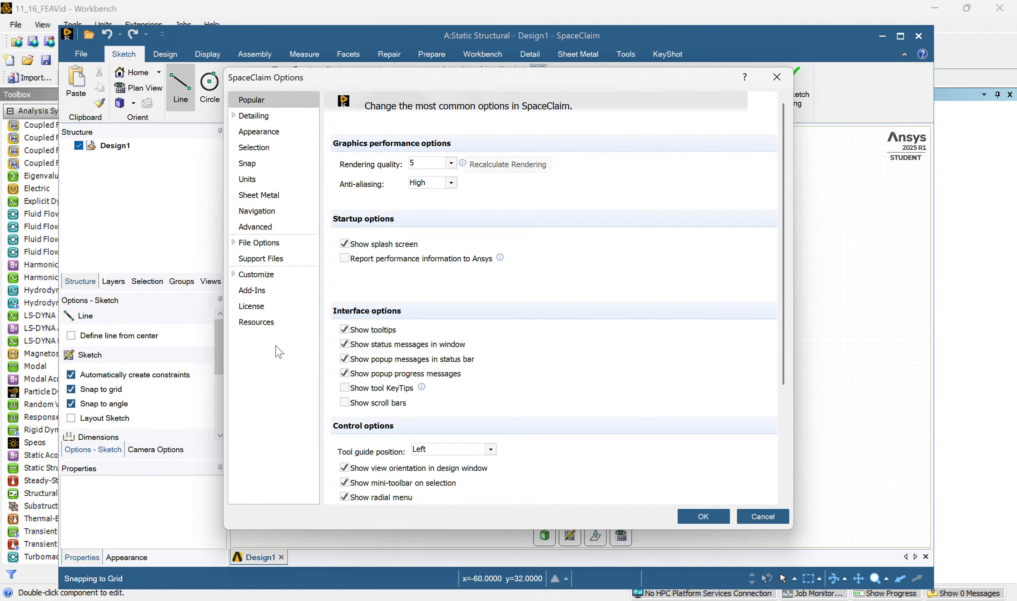
{"action": "left_click", "coordinate": [441, 26]}
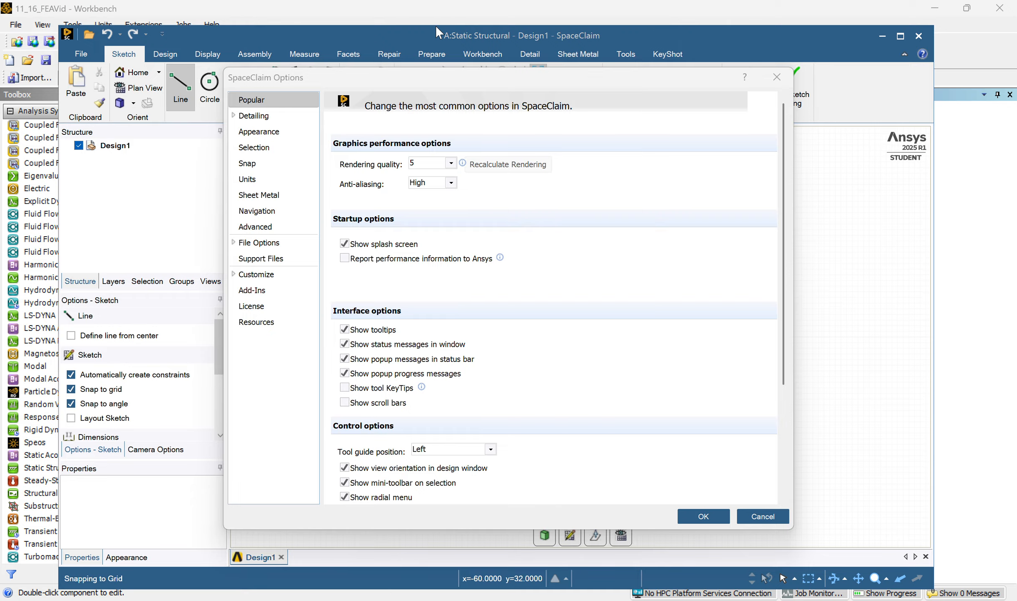
{"action": "left_click", "coordinate": [247, 180]}
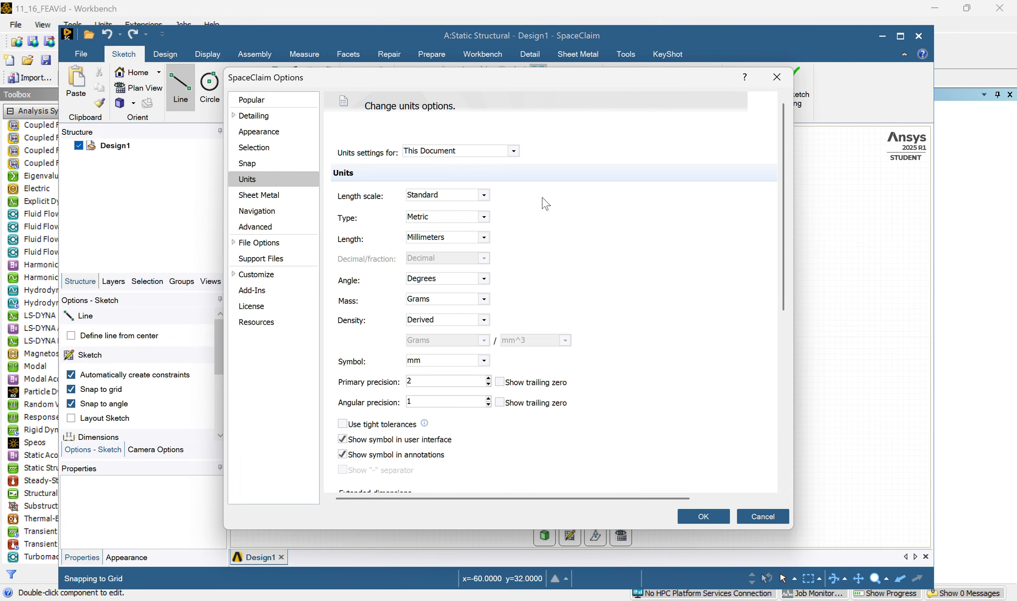
{"action": "left_click", "coordinate": [483, 217]}
{"action": "left_click", "coordinate": [422, 227]}
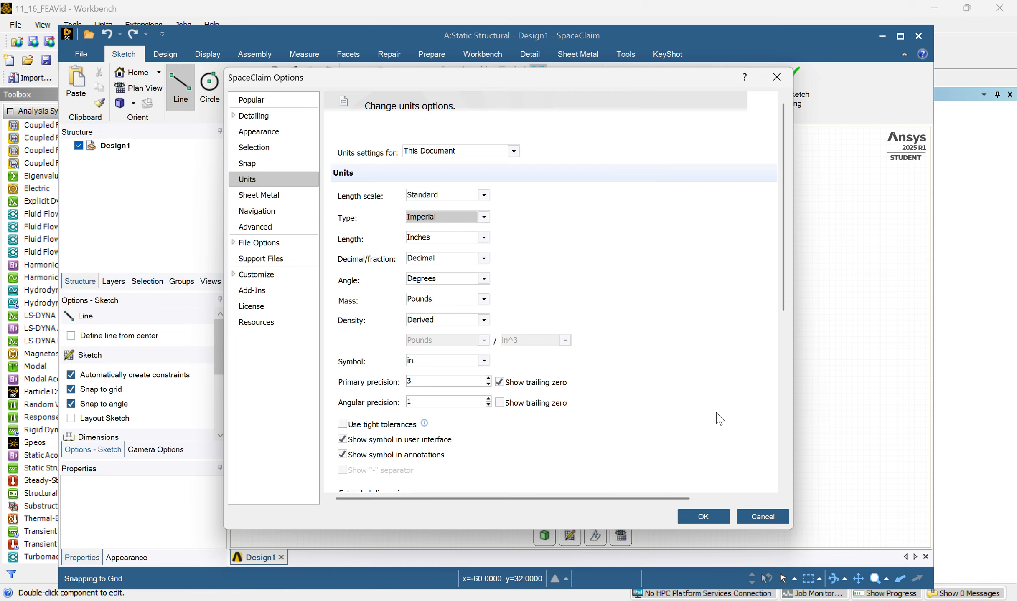
{"action": "left_click", "coordinate": [719, 519]}
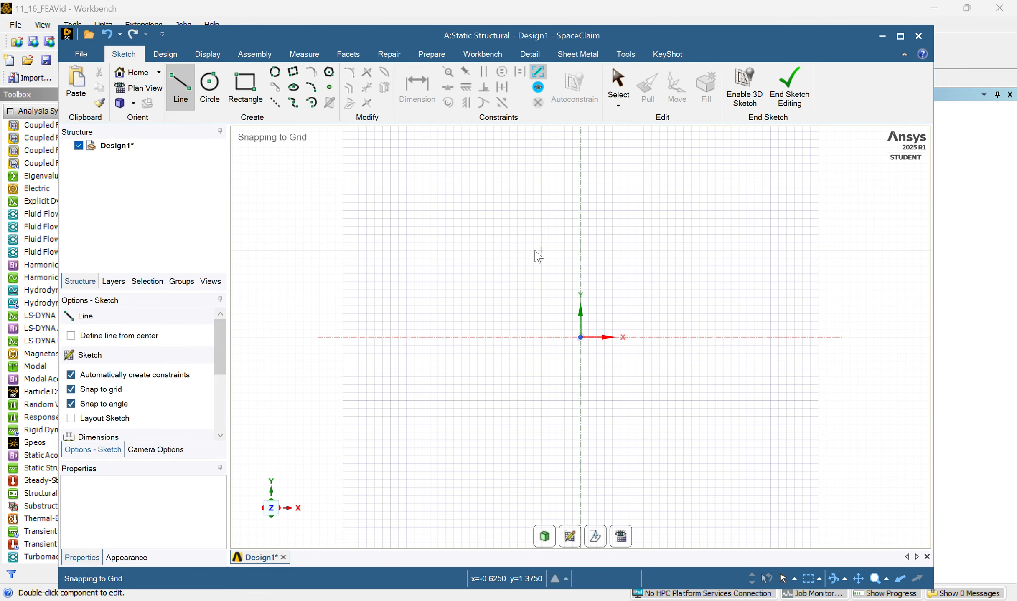
Sketch a horizontal line about 2.25 in long above the origin, crossing the Y axis.
{"action": "left_click", "coordinate": [517, 235]}
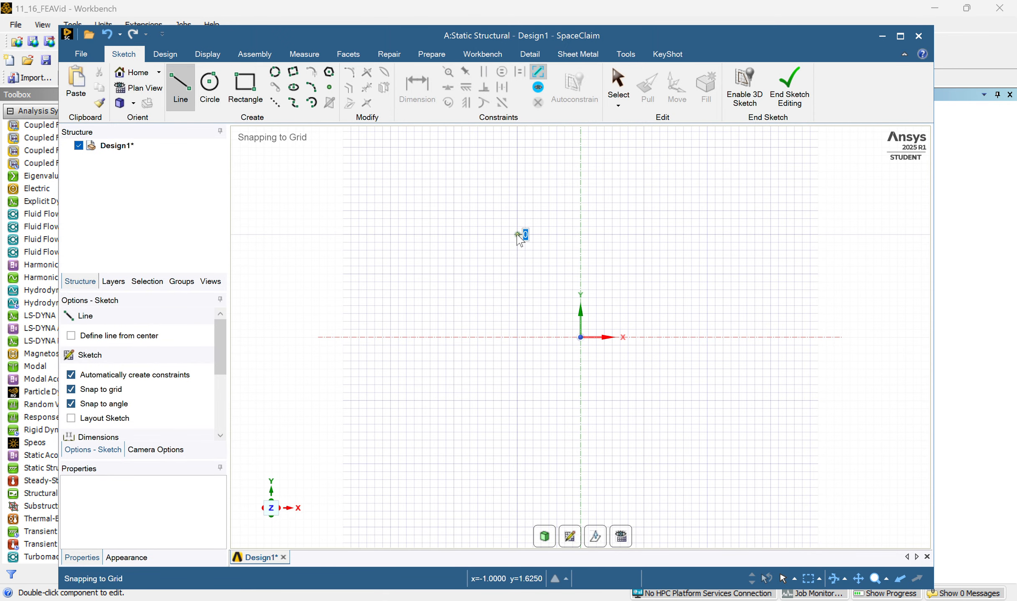
{"action": "left_click", "coordinate": [662, 235]}
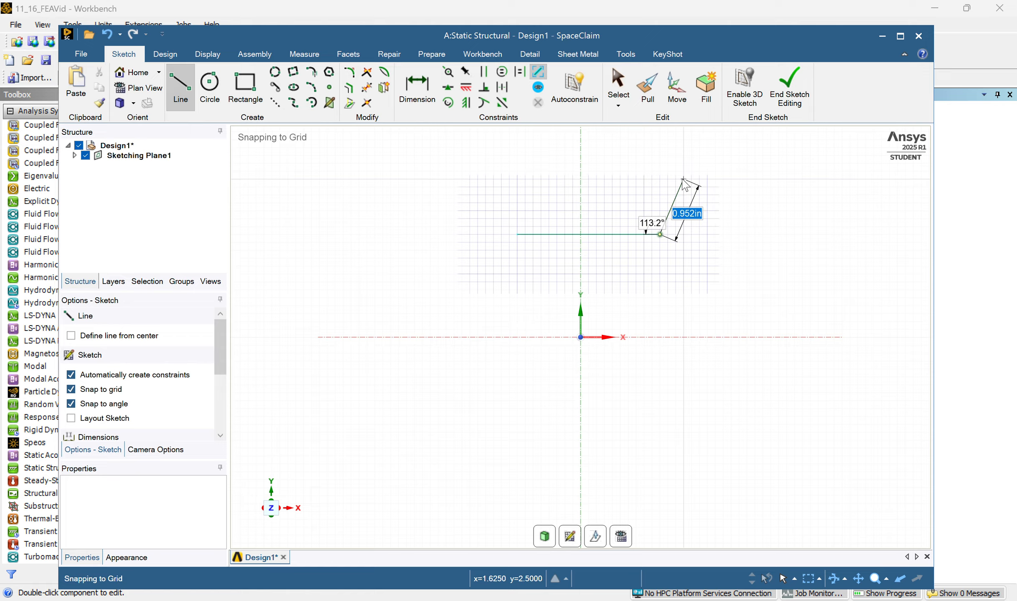
{"action": "key", "text": "Escape"}
Dimension the horizontal line above it and set its length to 3 in.
{"action": "left_click", "coordinate": [417, 89]}
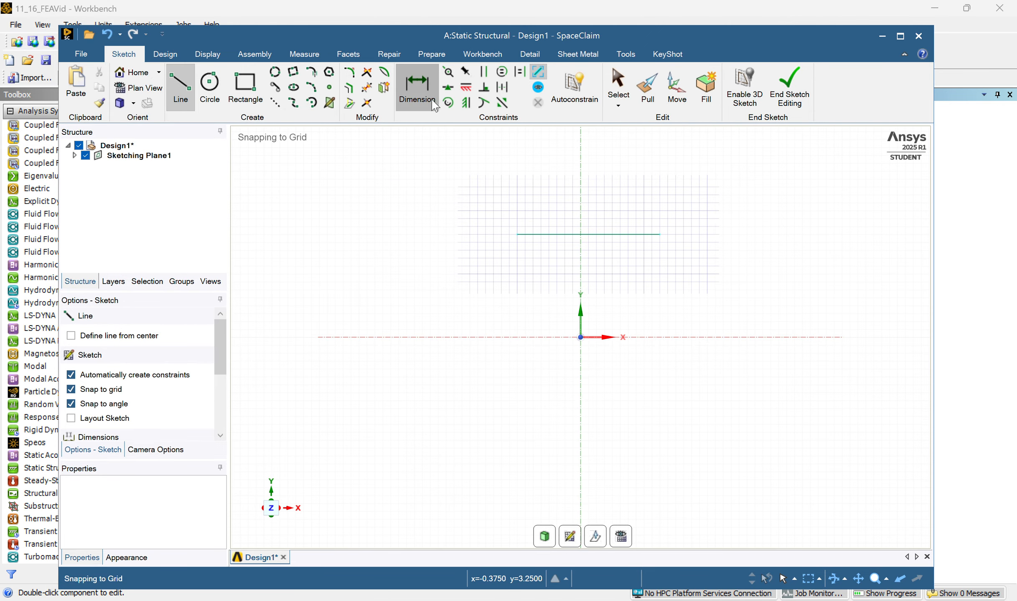
{"action": "left_click", "coordinate": [625, 237]}
{"action": "left_click", "coordinate": [634, 199]}
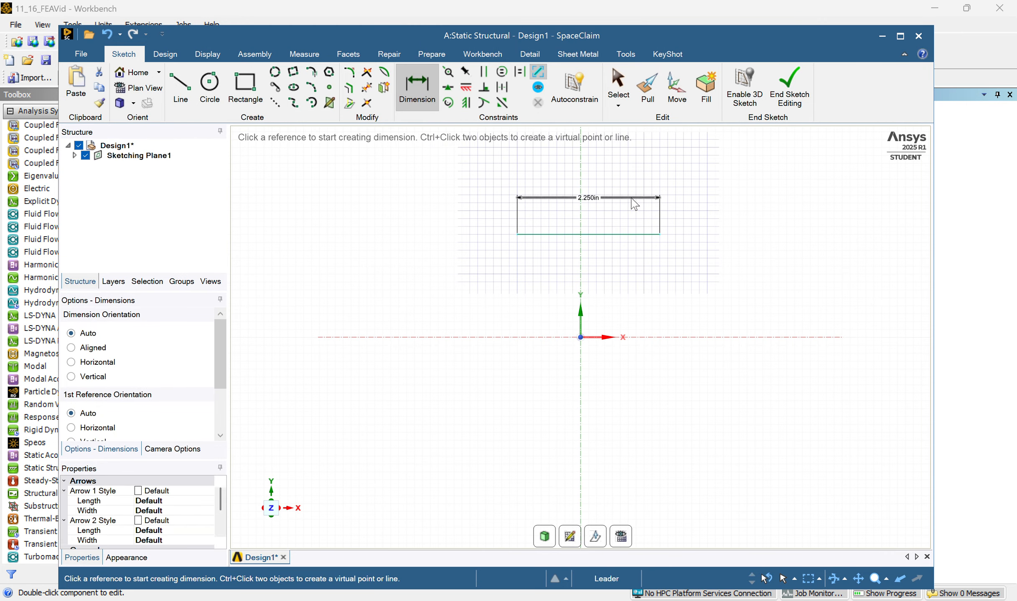
{"action": "key", "text": "i"}
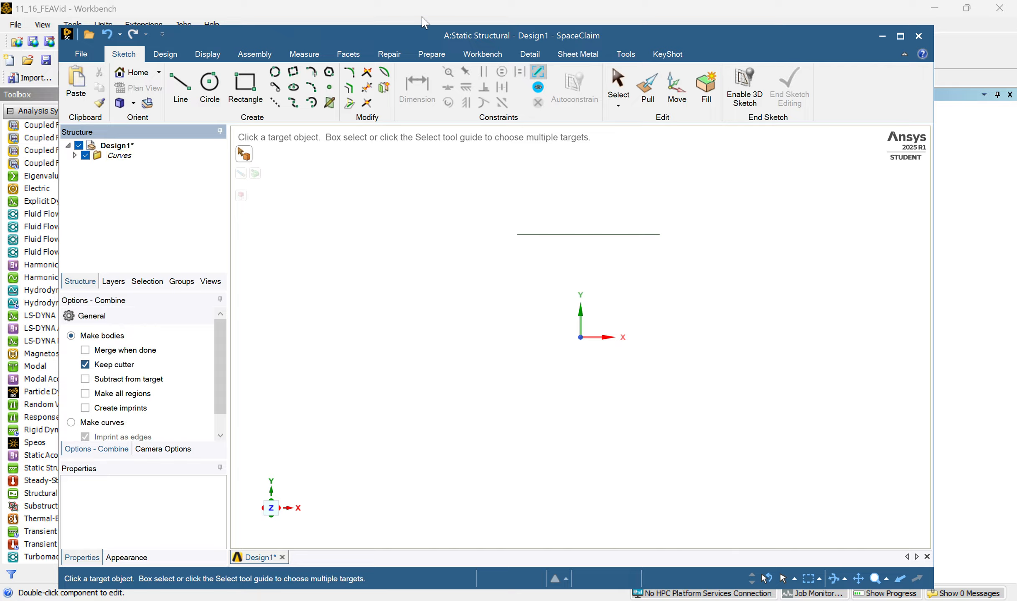
{"action": "right_click", "coordinate": [118, 158]}
{"action": "left_click", "coordinate": [112, 145]}
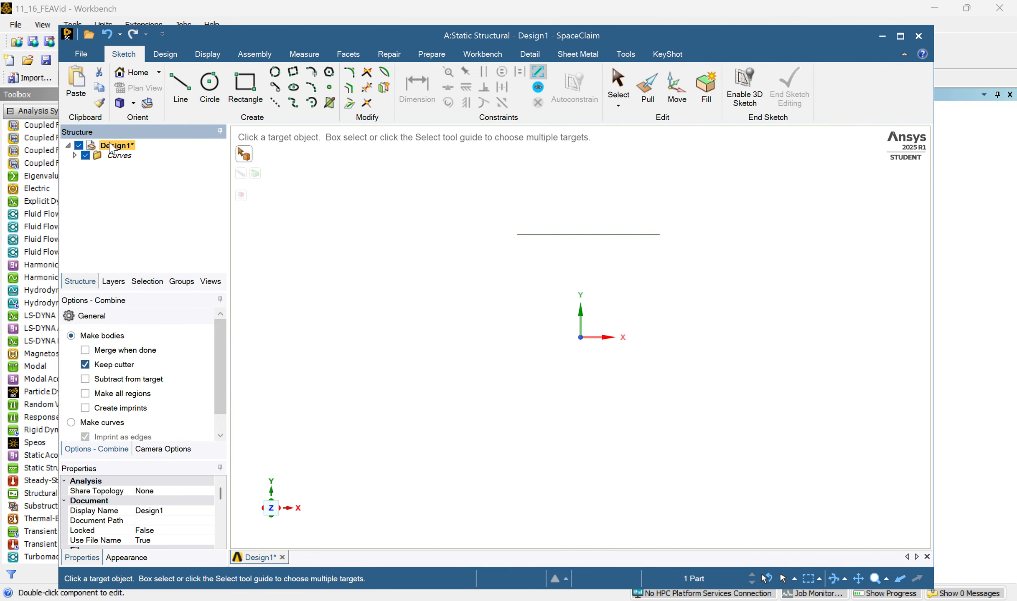
{"action": "right_click", "coordinate": [112, 145]}
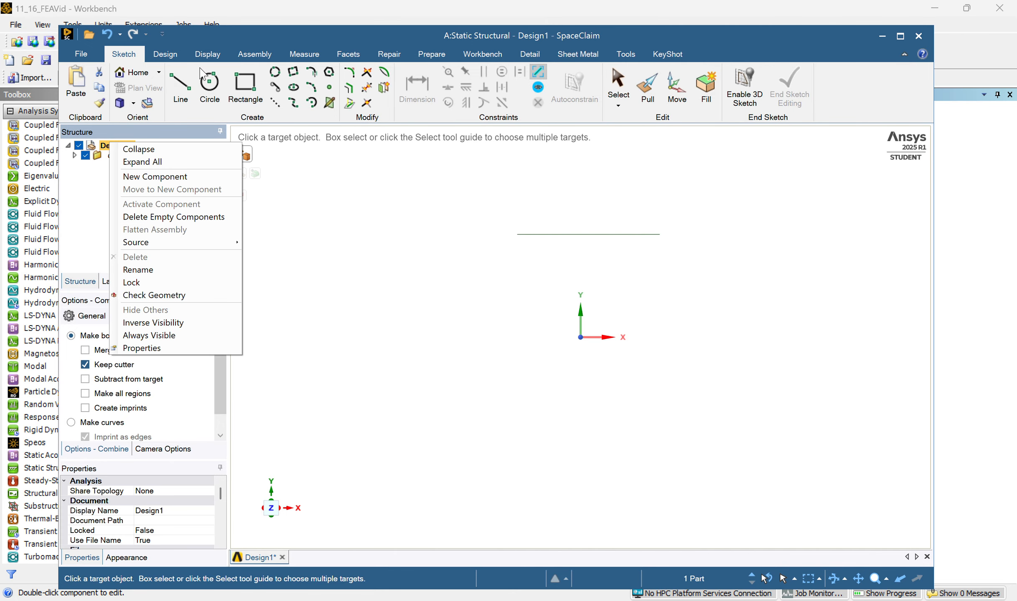
{"action": "left_click", "coordinate": [416, 87]}
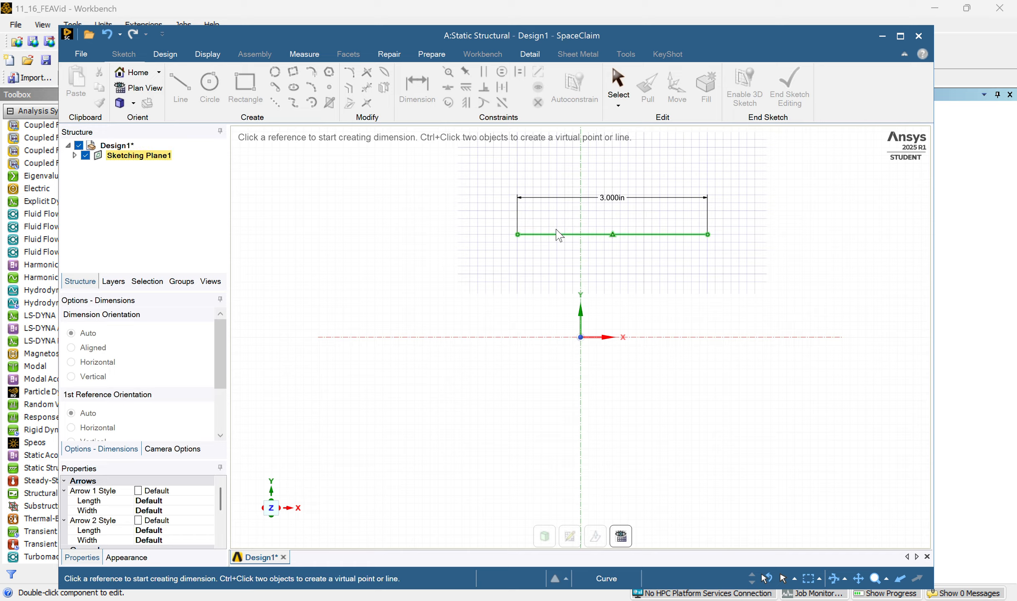
Try to place a second length dimension between the horizontal line and its existing dimension.
{"action": "left_click", "coordinate": [644, 235]}
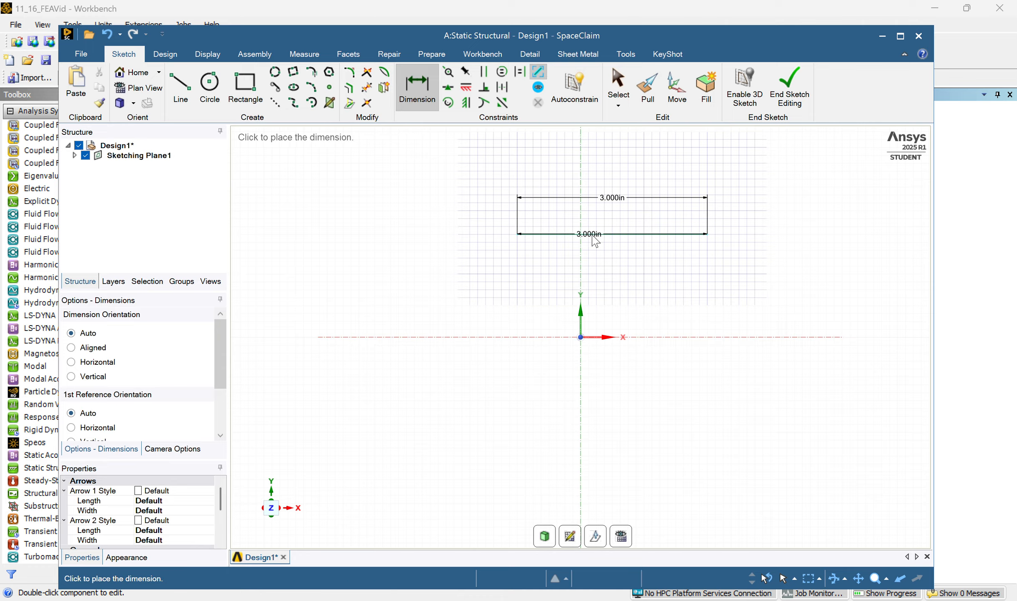
{"action": "left_click", "coordinate": [625, 215]}
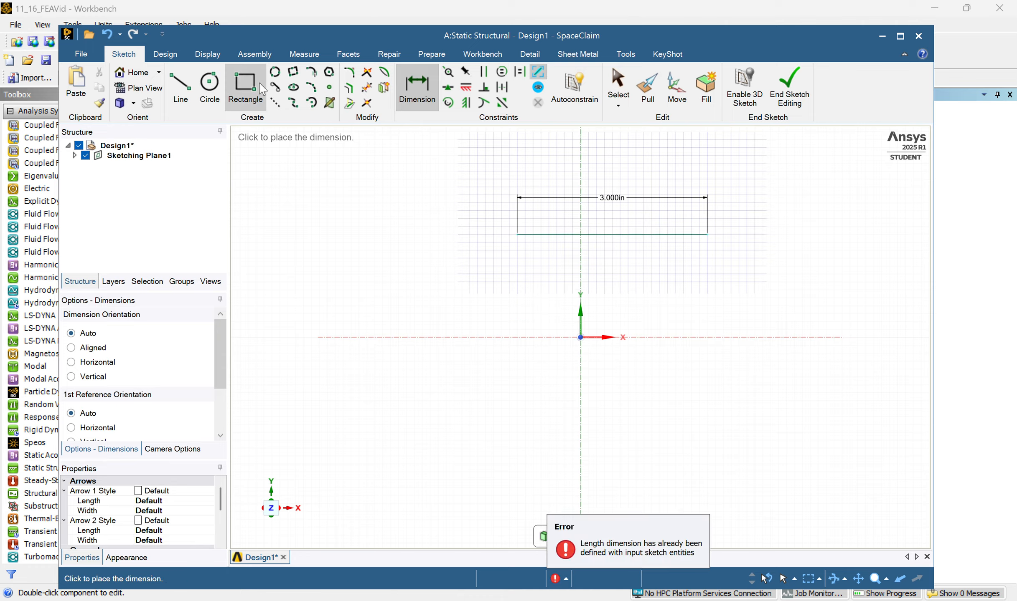
{"action": "left_click", "coordinate": [639, 234]}
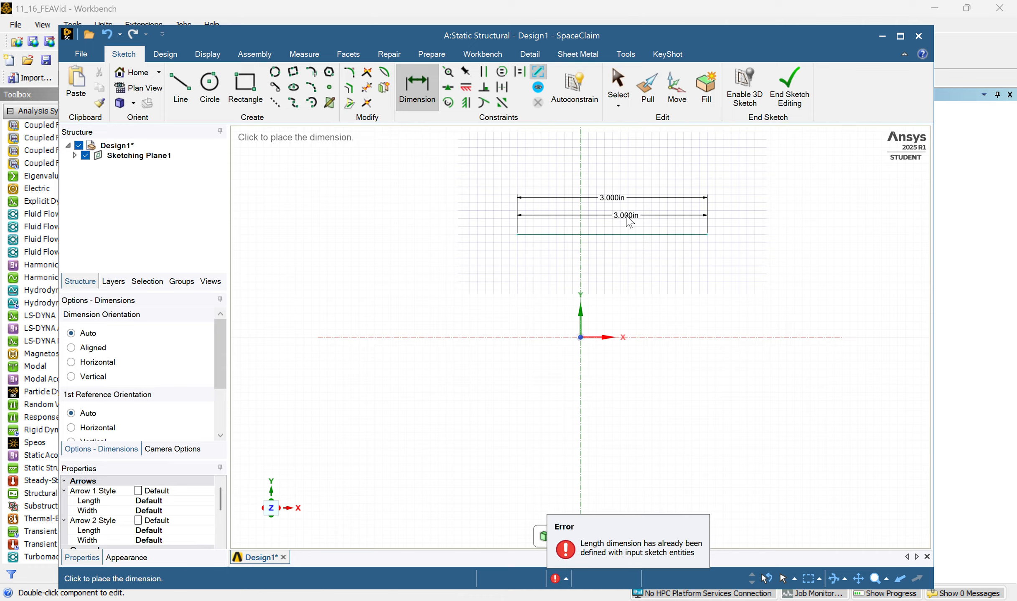
{"action": "left_click", "coordinate": [626, 219]}
{"action": "left_click", "coordinate": [429, 106]}
{"action": "key", "text": "Escape"}
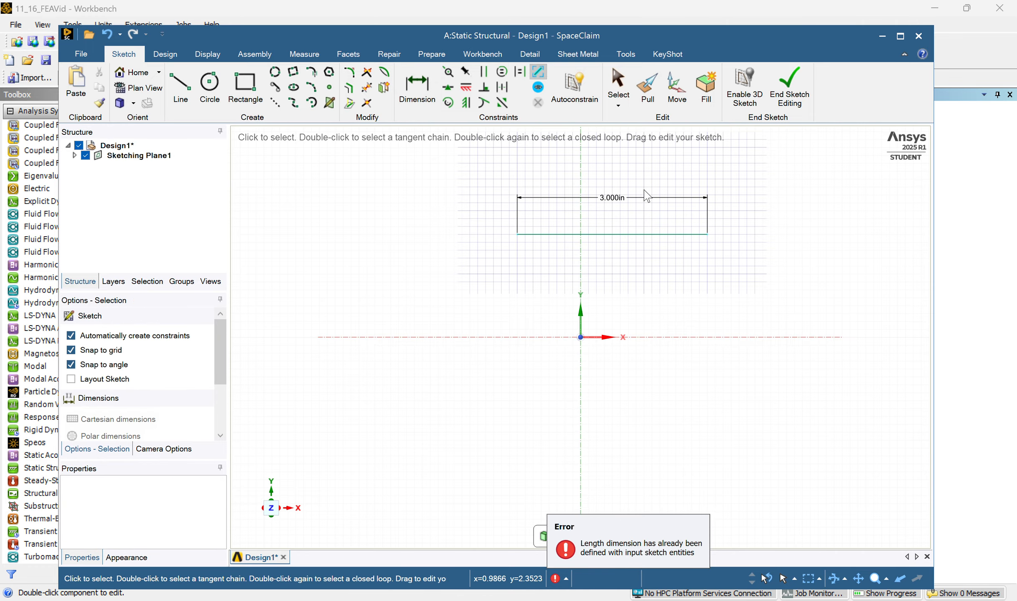
Centre the 3 in line on the Y axis and sketch a 0.1 in vertical line down from its right endpoint.
{"action": "mouse_move", "coordinate": [643, 230]}
{"action": "left_mouse_down"}
{"action": "mouse_move", "coordinate": [597, 238]}
{"action": "mouse_move", "coordinate": [609, 238]}
{"action": "left_mouse_up"}
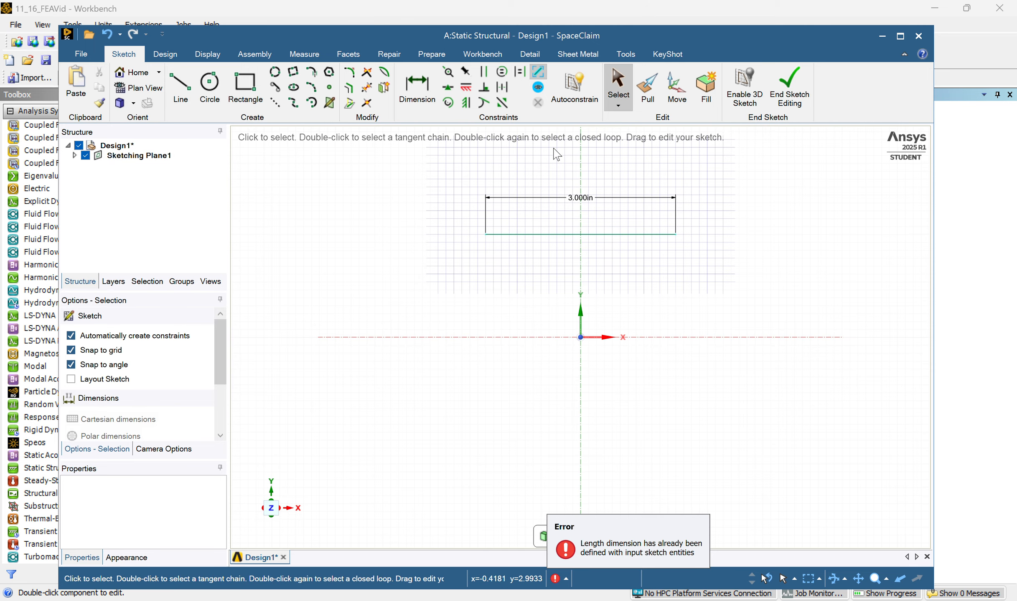
{"action": "left_click", "coordinate": [180, 87]}
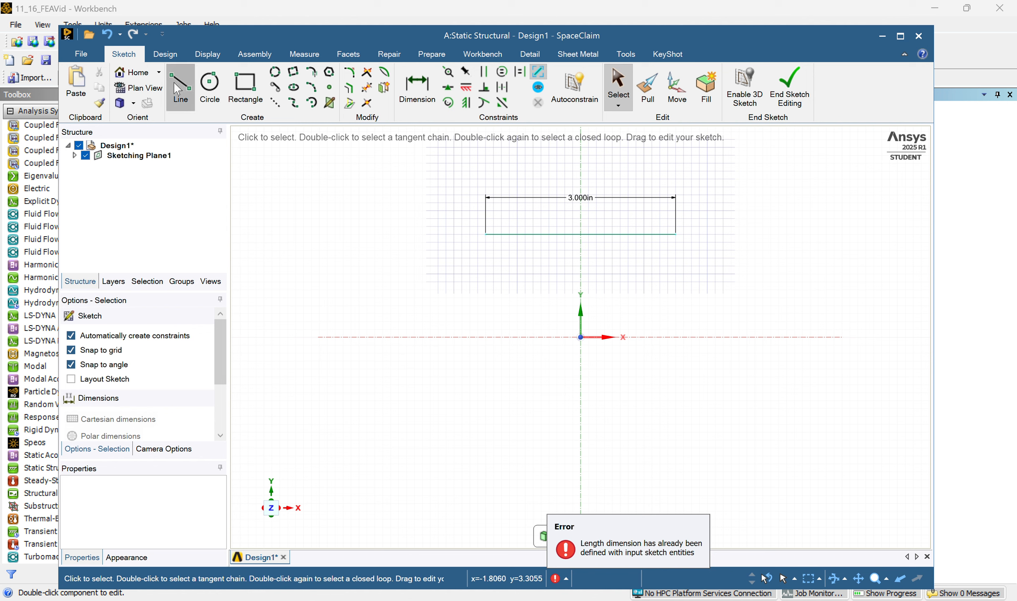
{"action": "left_click", "coordinate": [675, 235]}
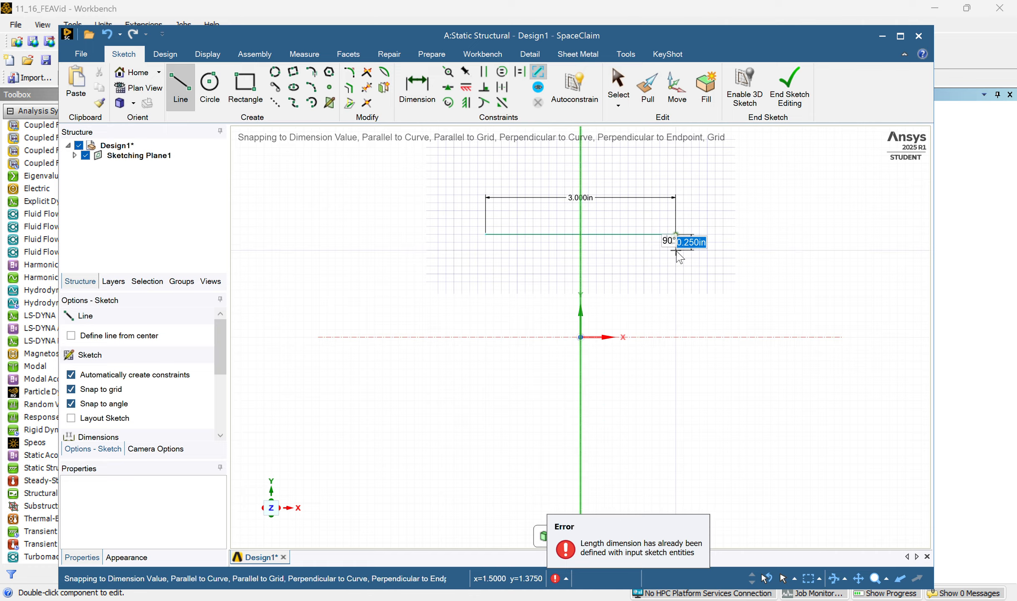
{"action": "type", "text": "0.1"}
{"action": "key", "text": "Return"}
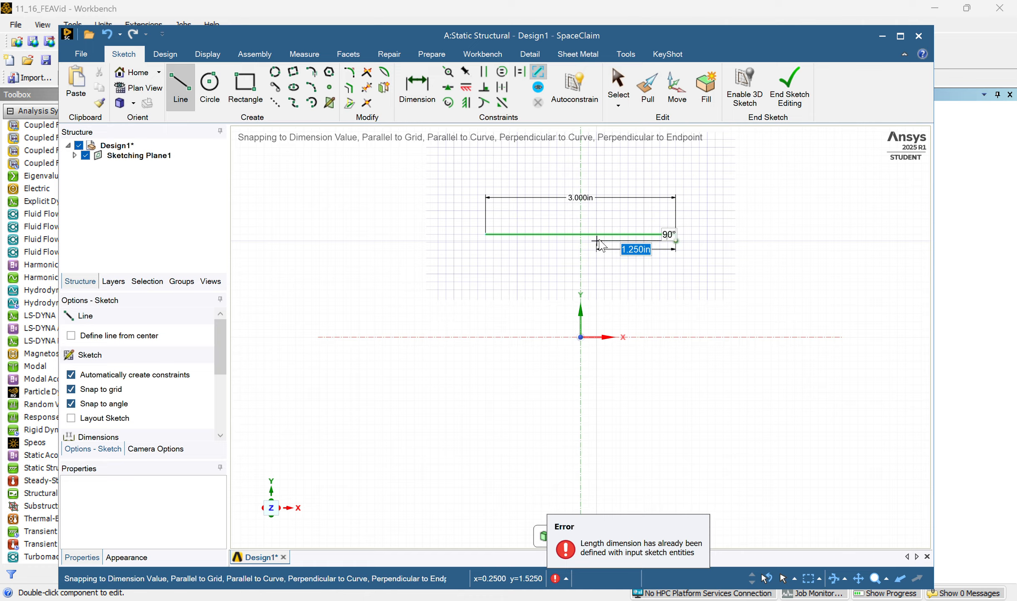
Continue the profile 1.375 in inward along the upper flange's underside and 2 in down for the web's right side.
{"action": "type", "text": "1.375"}
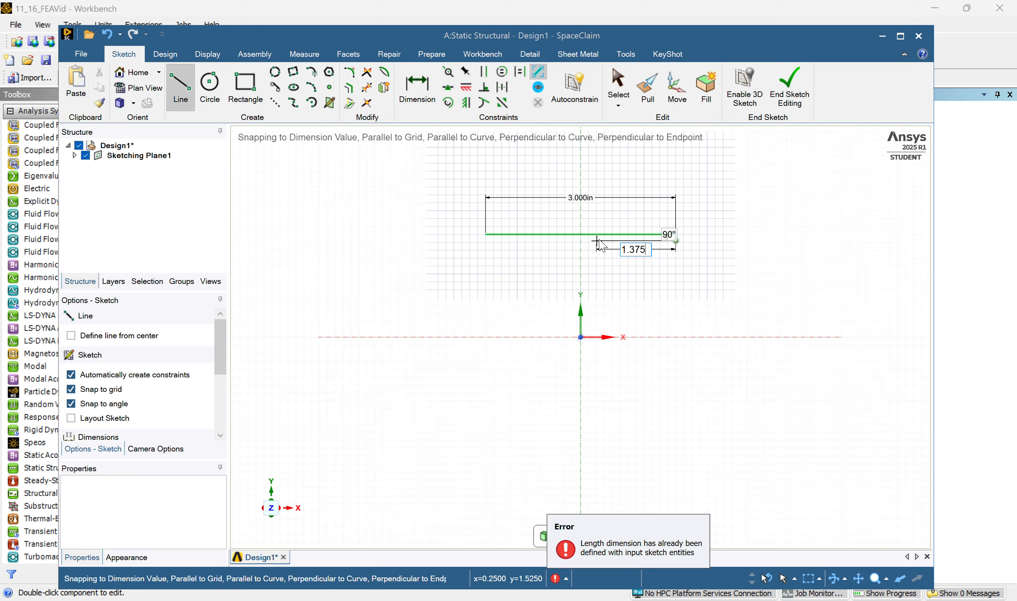
{"action": "key", "text": "Return"}
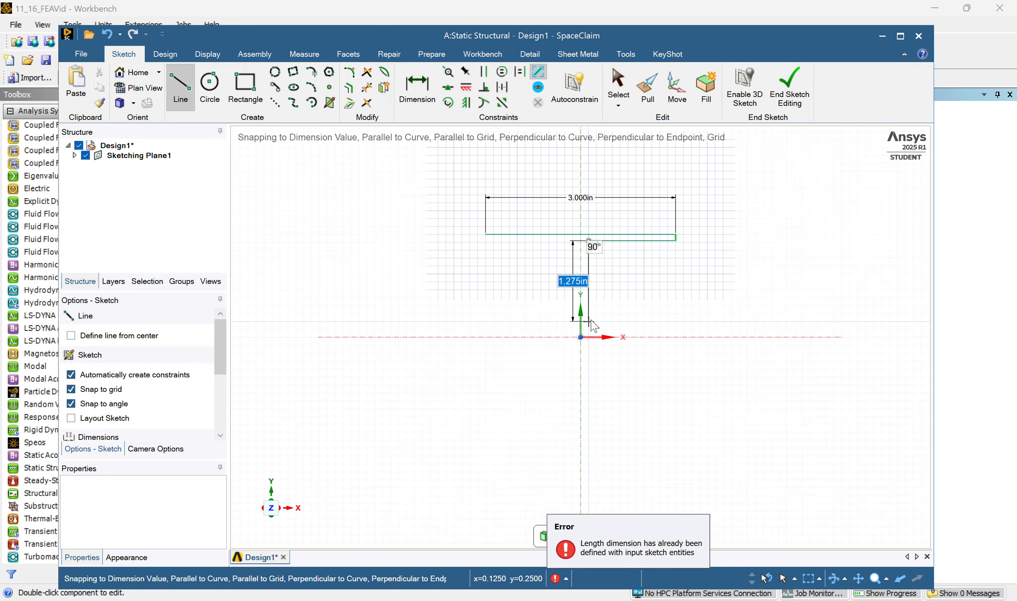
{"action": "type", "text": "2in"}
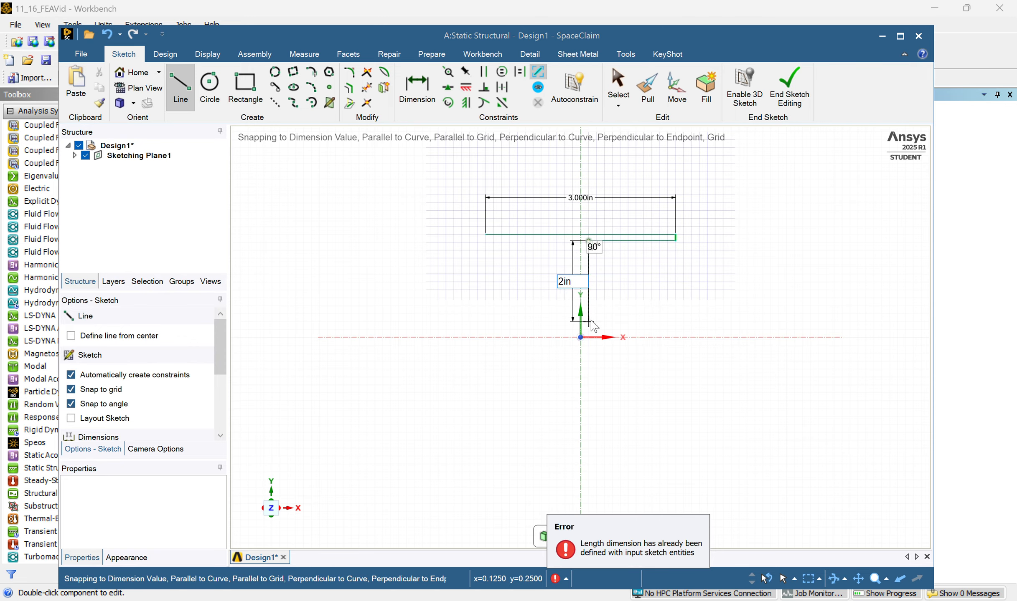
{"action": "key", "text": "Return"}
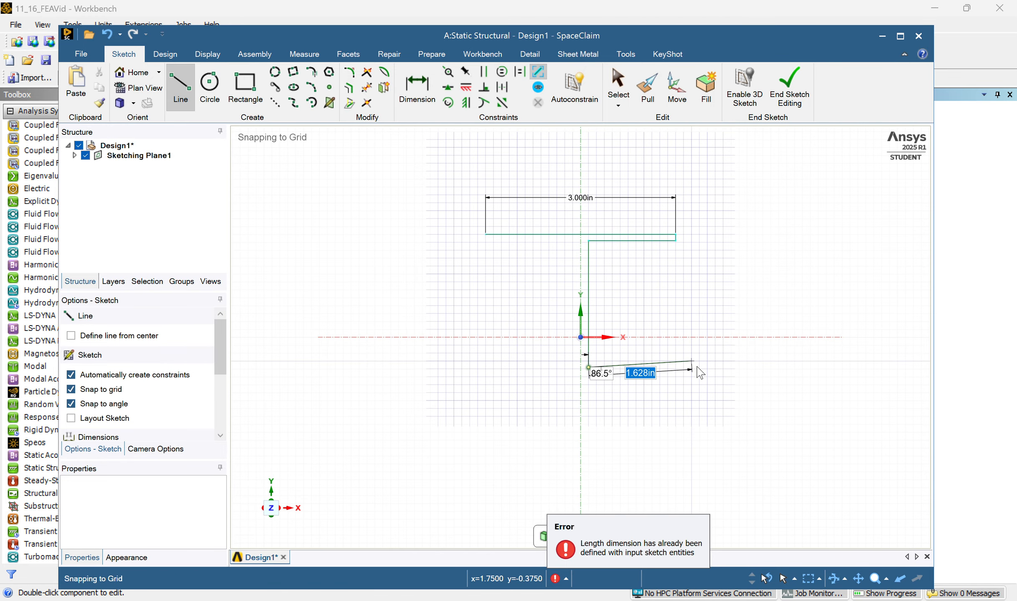
Sketch the lower flange's upper-right edge 1.625 in outward from the web and its right end 0.1 in down.
{"action": "type", "text": "1."}
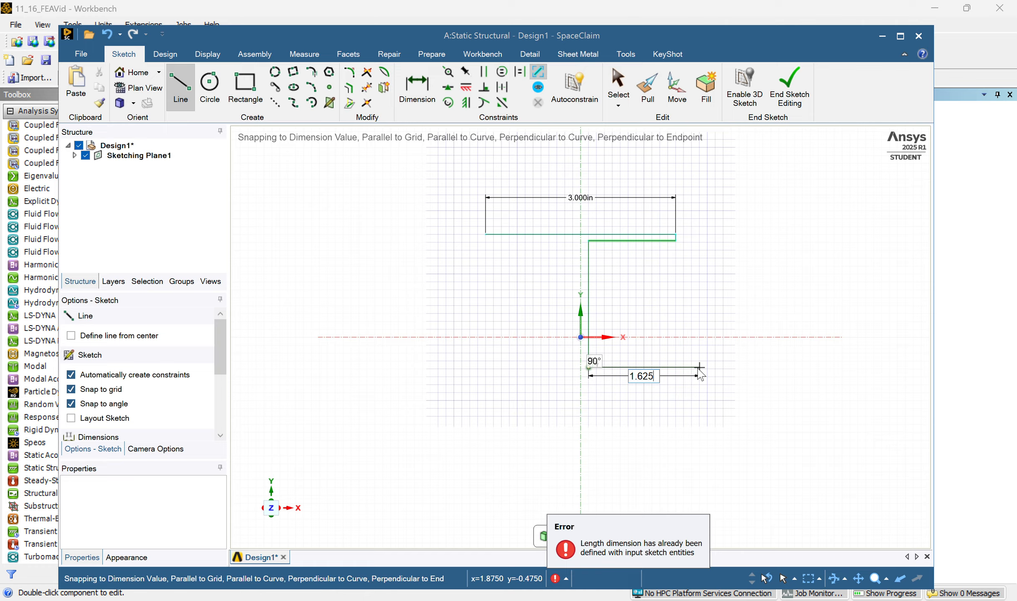
{"action": "key", "text": "Return"}
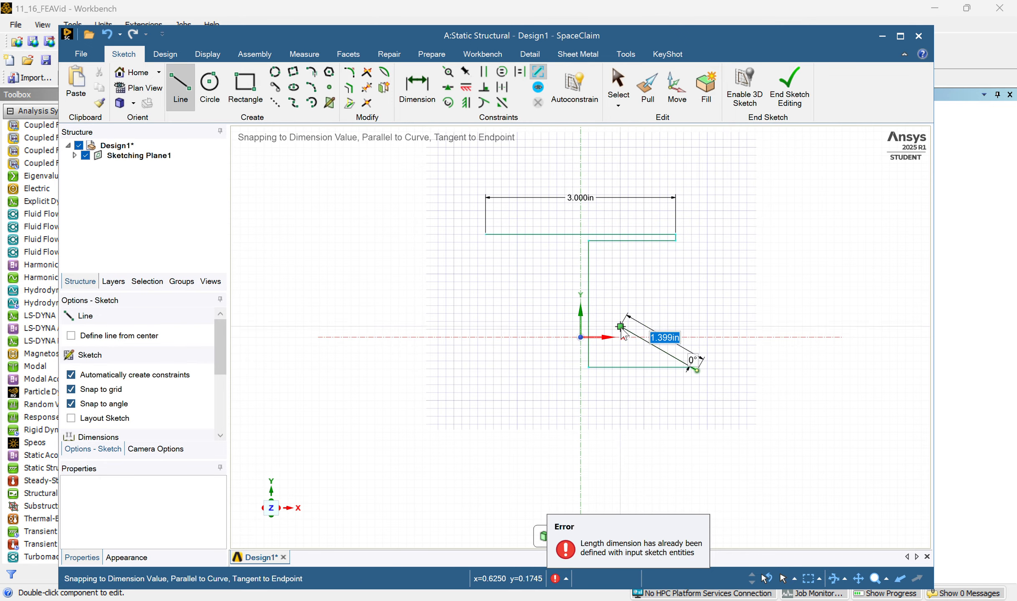
{"action": "scroll", "coordinate": [704, 401], "scroll_direction": "up", "scroll_amount": 1}
{"action": "scroll", "coordinate": [703, 401], "scroll_direction": "up", "scroll_amount": 2}
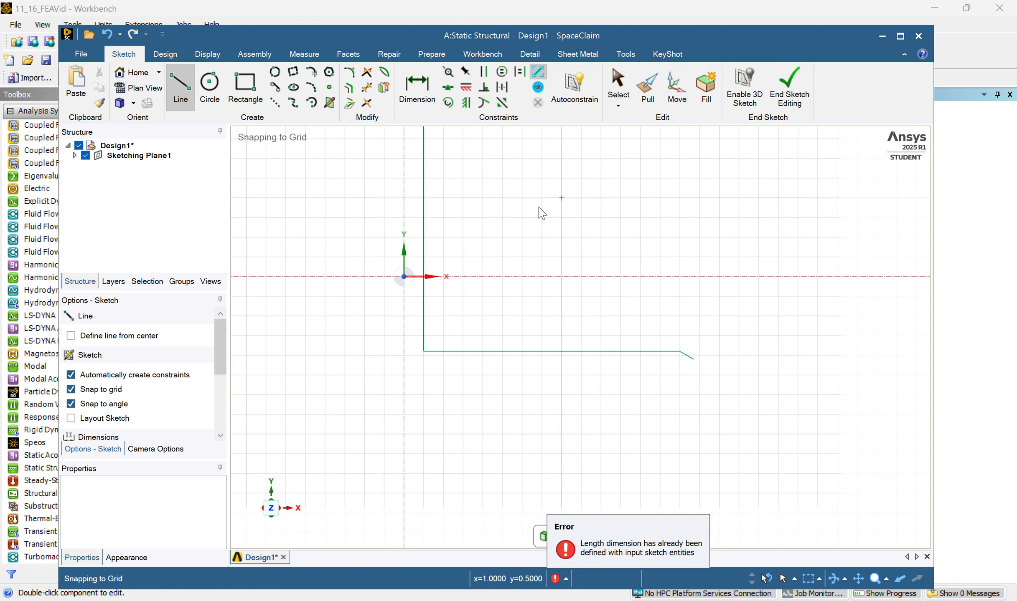
{"action": "scroll", "coordinate": [720, 318], "scroll_direction": "down", "scroll_amount": 3}
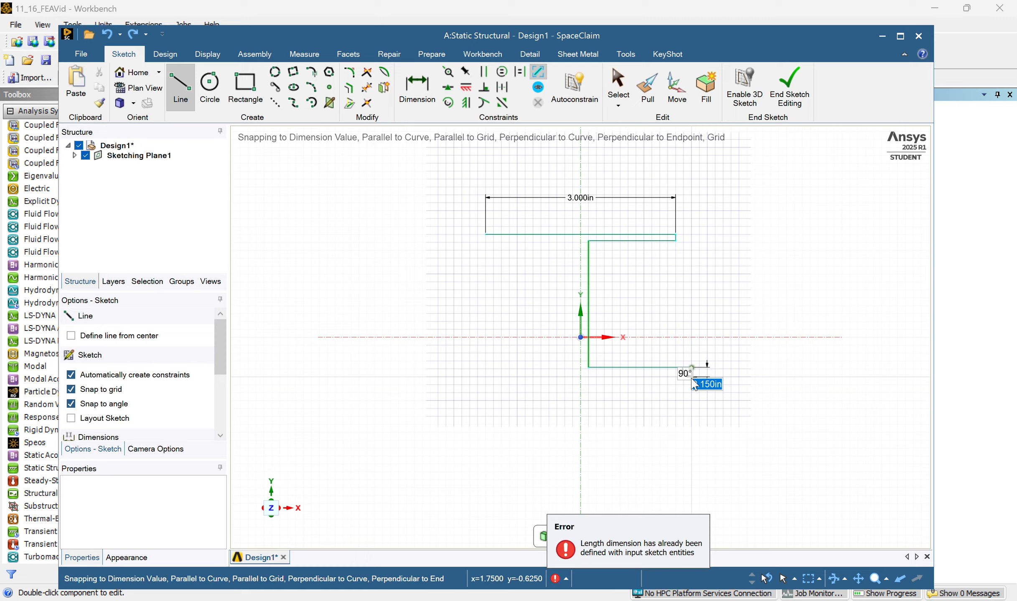
{"action": "type", "text": "1"}
{"action": "key", "text": "BackSpace"}
{"action": "key", "text": "Return"}
{"action": "left_click", "coordinate": [692, 378]}
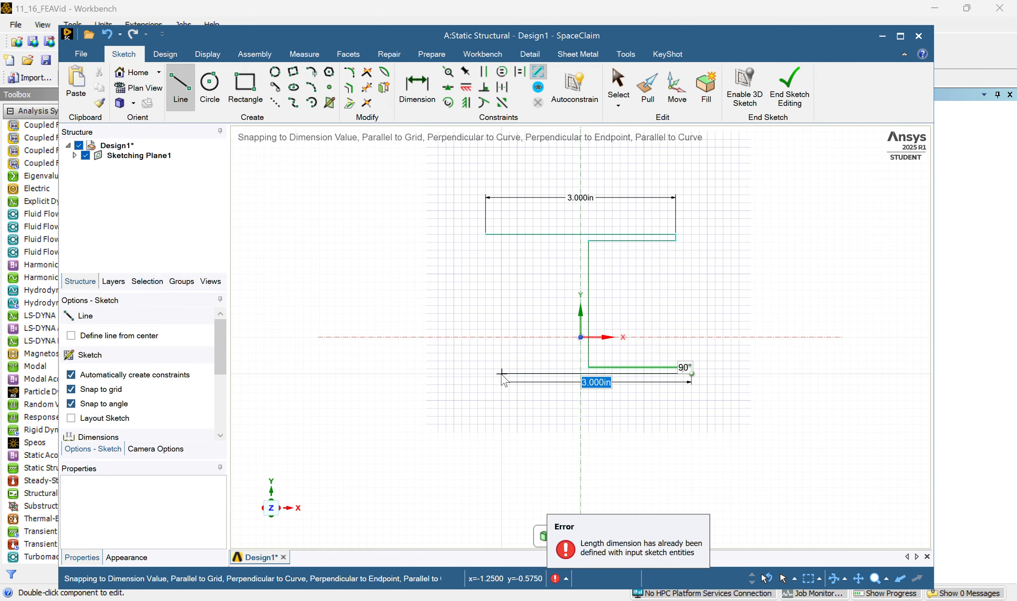
Continue the lower flange outline with a 3.5 in bottom edge, a 0.1 in left end and a 1.625 in edge back to the web.
{"action": "type", "text": "3."}
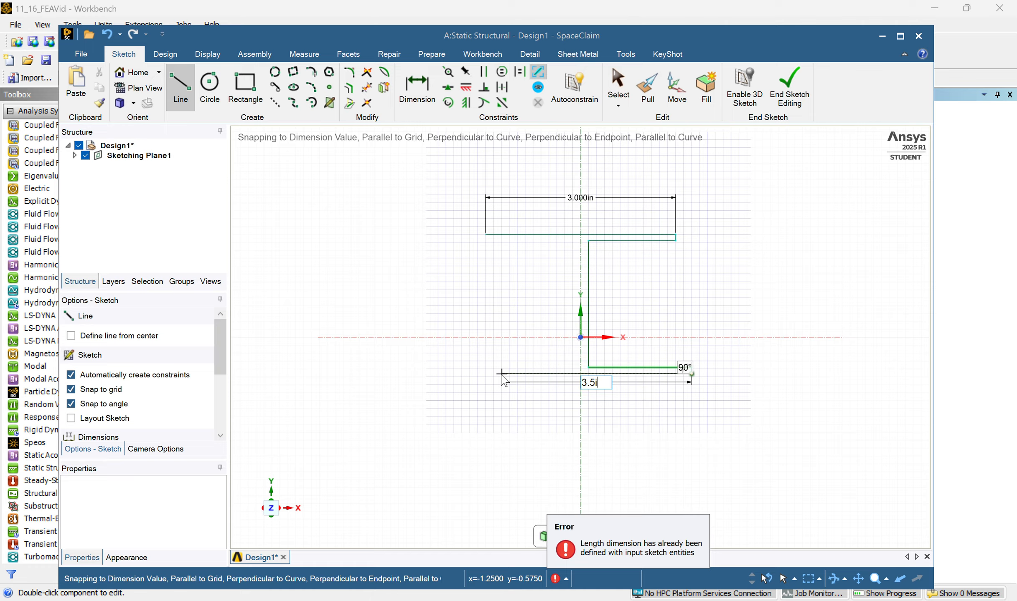
{"action": "type", "text": "5i"}
{"action": "key", "text": "Return"}
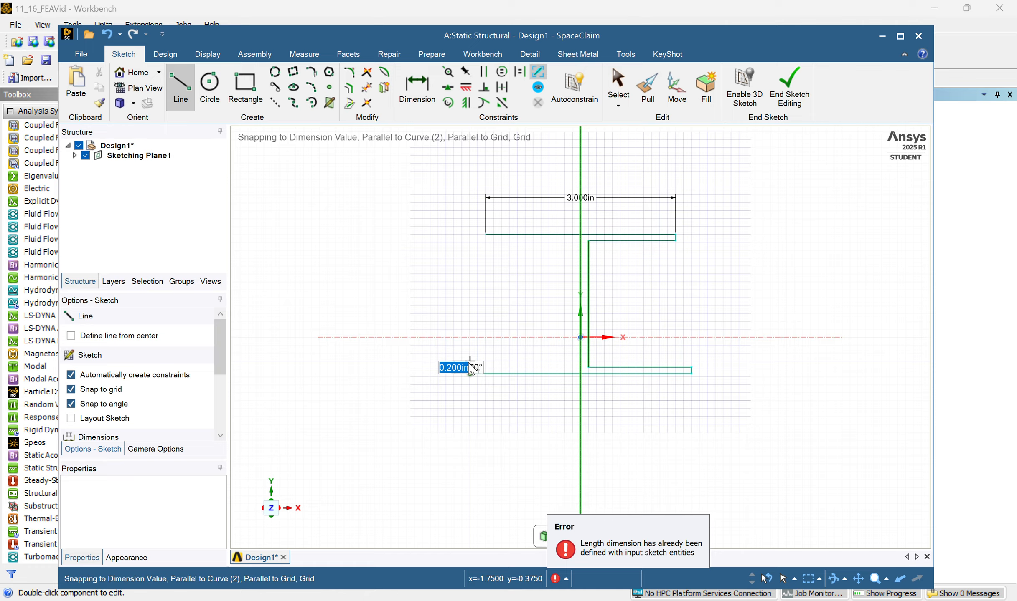
{"action": "type", "text": "0.1"}
{"action": "key", "text": "Return"}
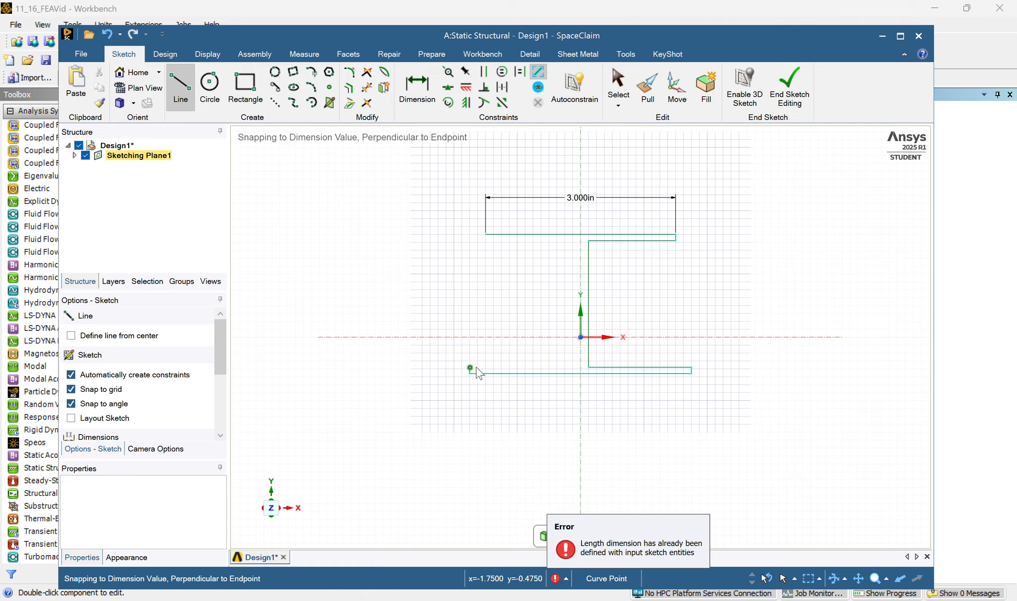
{"action": "left_click", "coordinate": [571, 368]}
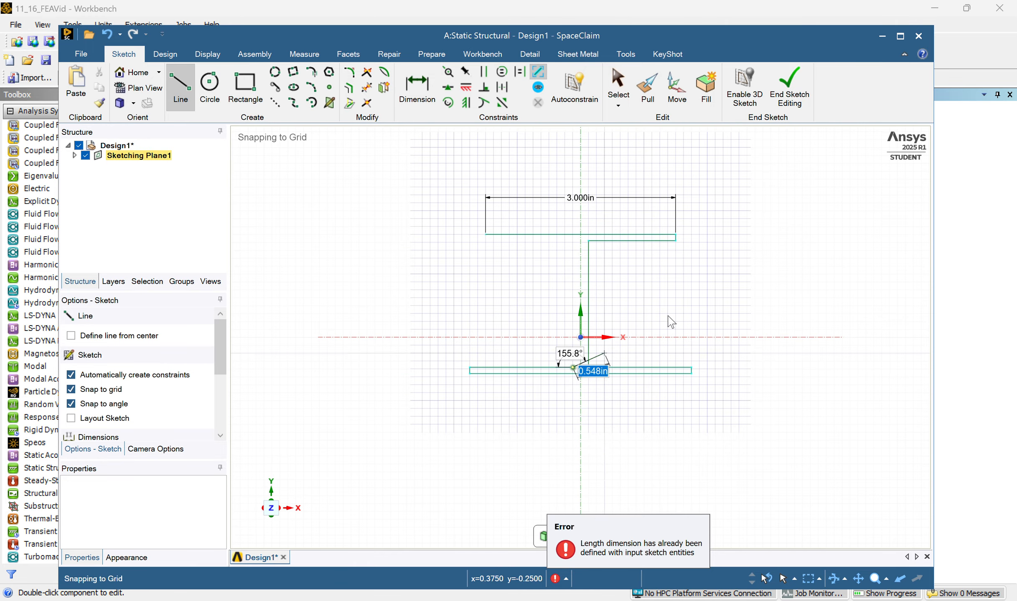
Close the I-beam outline with the web's 2 in left side, the upper flange's left underside and its left end.
{"action": "left_click", "coordinate": [573, 240]}
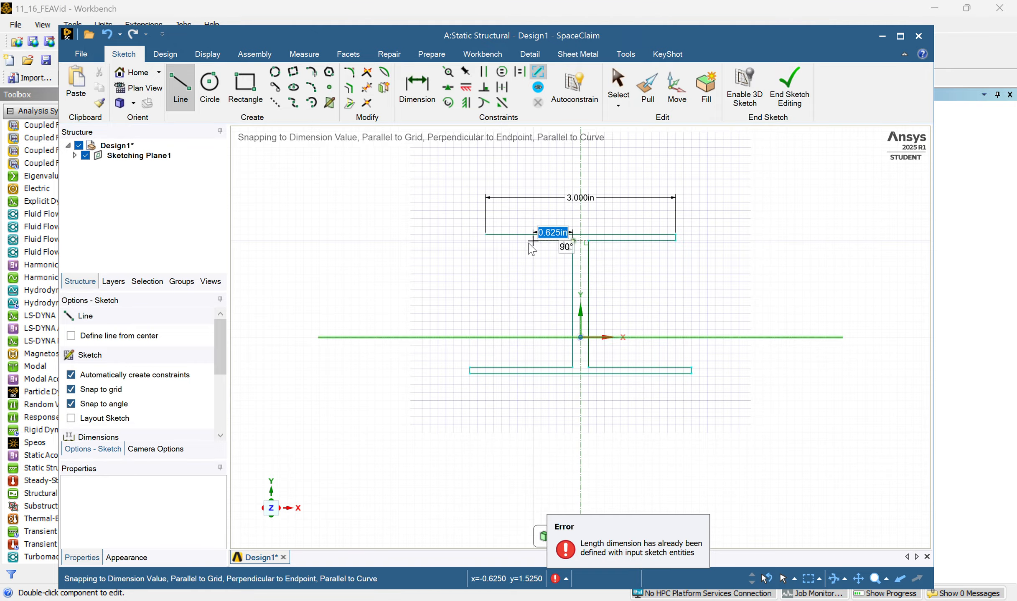
{"action": "left_click", "coordinate": [486, 242]}
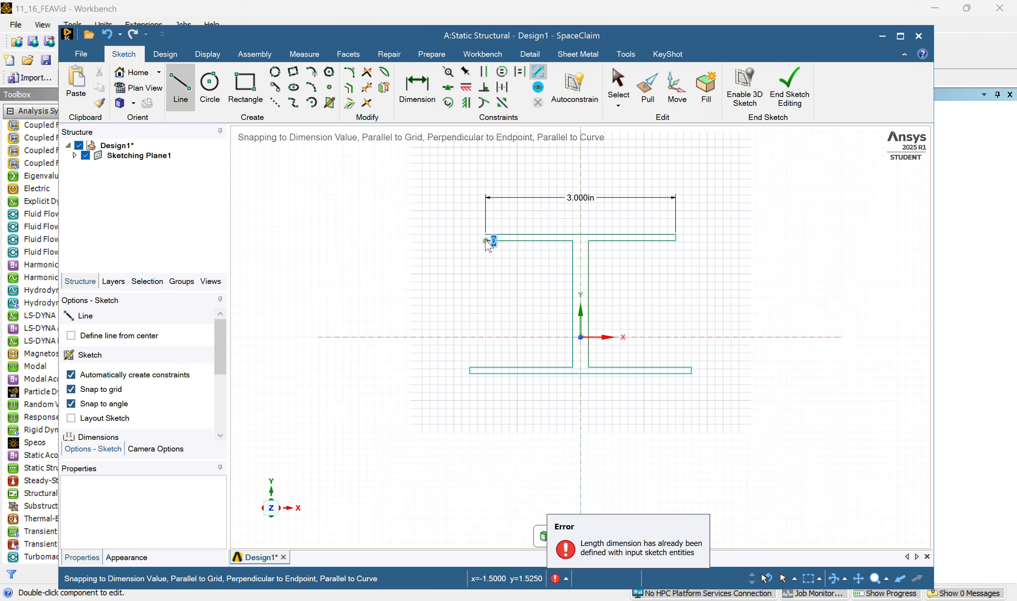
{"action": "left_click", "coordinate": [486, 236]}
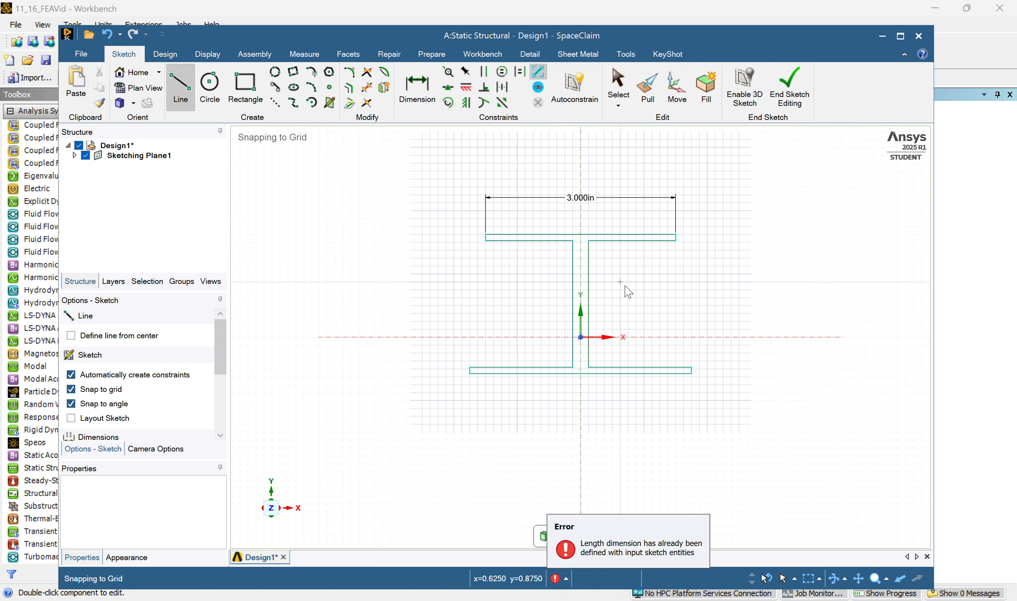
Dimension the lower flange's thickness beside its right end.
{"action": "left_click", "coordinate": [428, 110]}
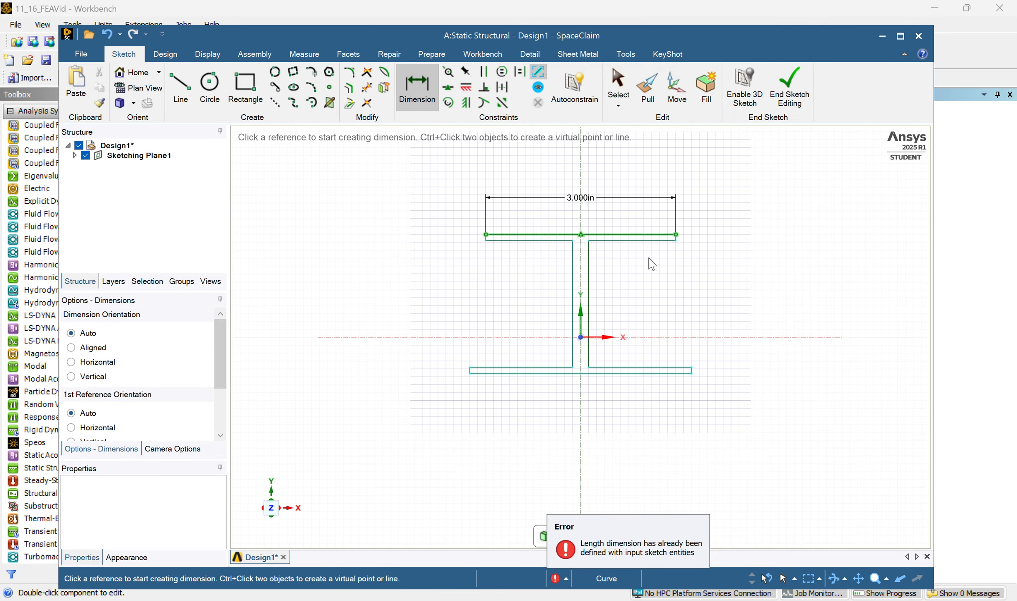
{"action": "left_click", "coordinate": [679, 368]}
{"action": "left_click", "coordinate": [691, 370]}
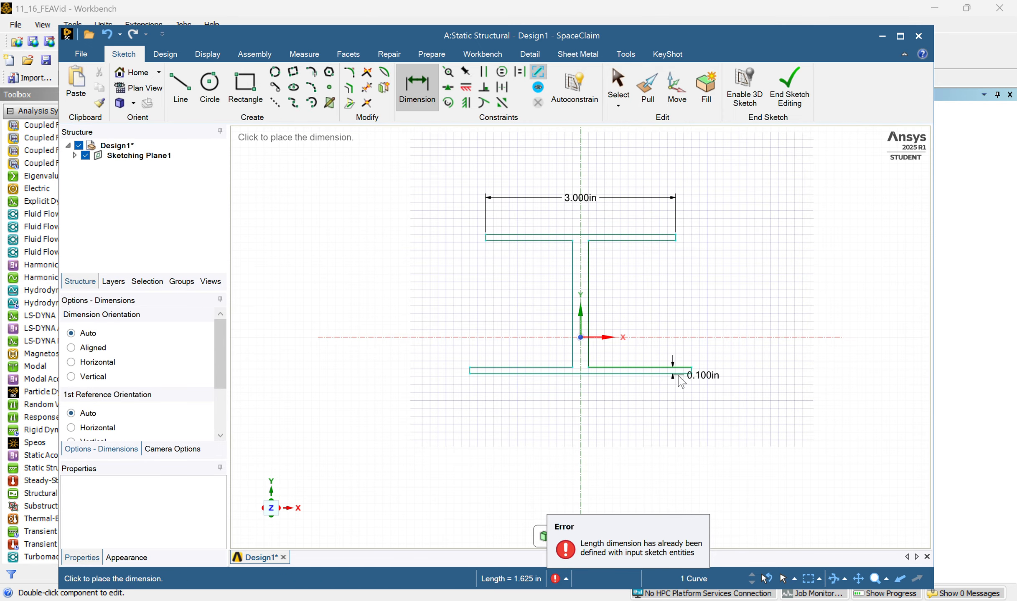
{"action": "left_click", "coordinate": [716, 371]}
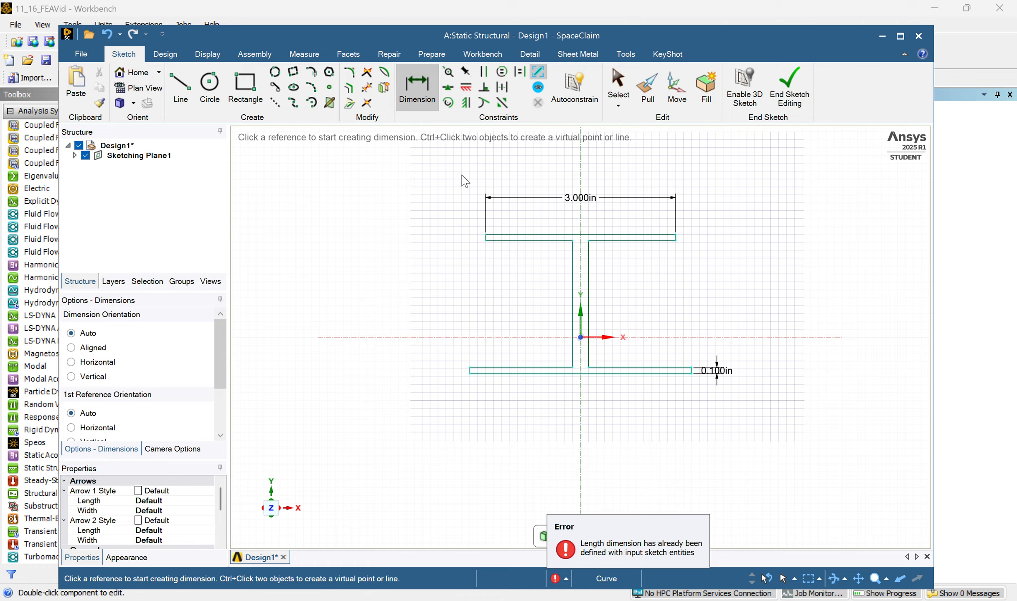
Dimension the web's height to the right of the profile and the lower flange's width below it.
{"action": "left_click", "coordinate": [588, 293]}
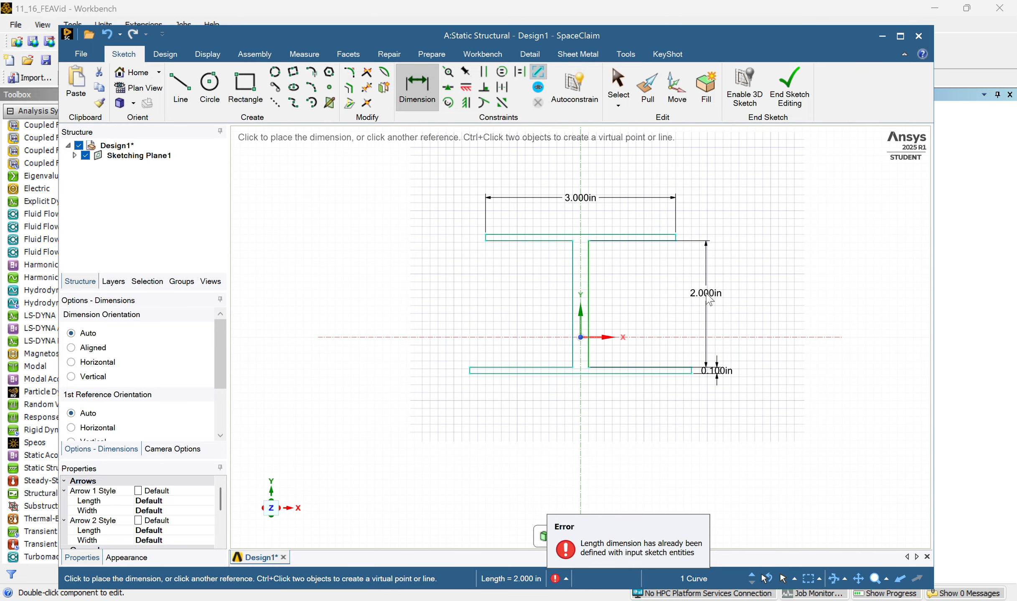
{"action": "left_click", "coordinate": [706, 293]}
{"action": "left_click", "coordinate": [663, 373]}
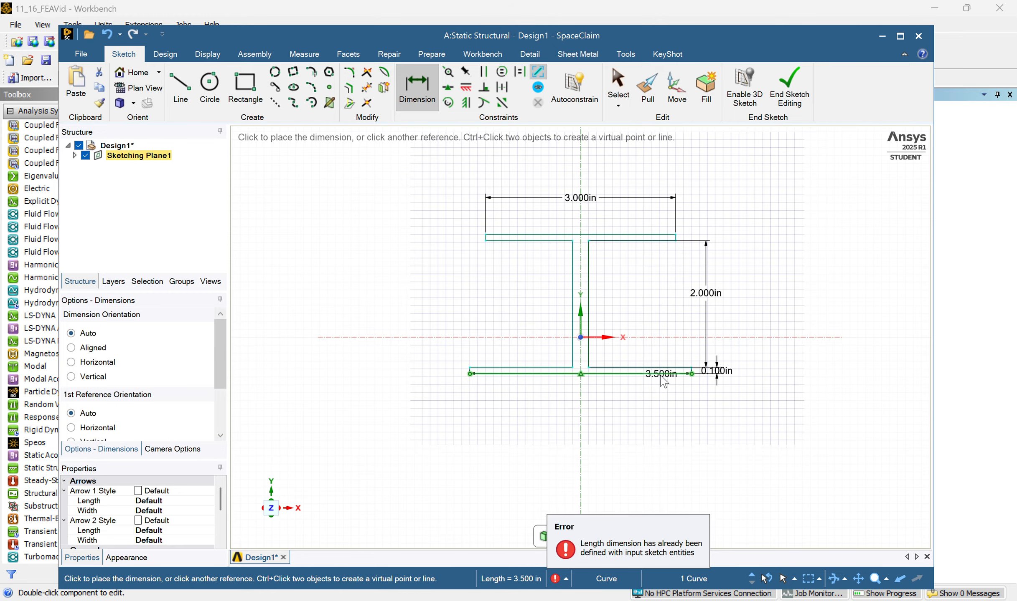
{"action": "left_click", "coordinate": [659, 401]}
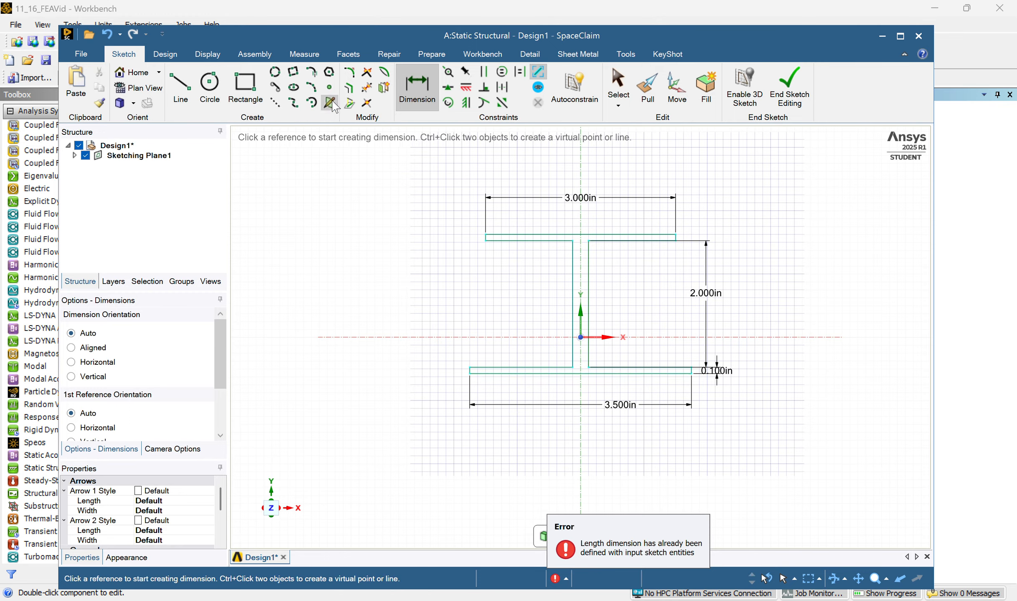
Finish the sketch and pull the I-beam profile 25.5 in along the Z axis into a solid.
{"action": "left_click", "coordinate": [791, 88]}
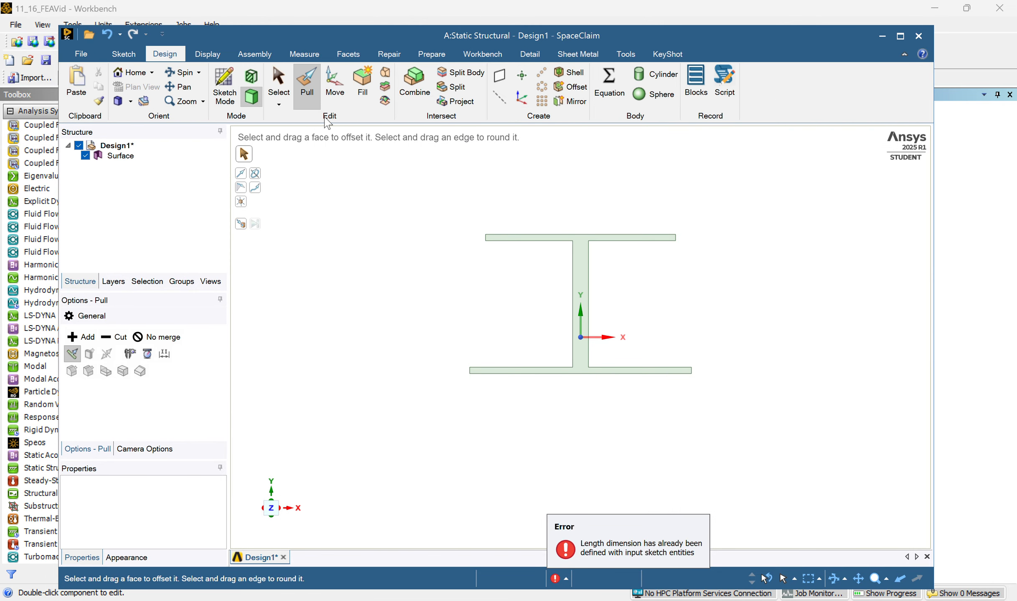
{"action": "scroll", "coordinate": [617, 309], "scroll_direction": "up", "scroll_amount": 3}
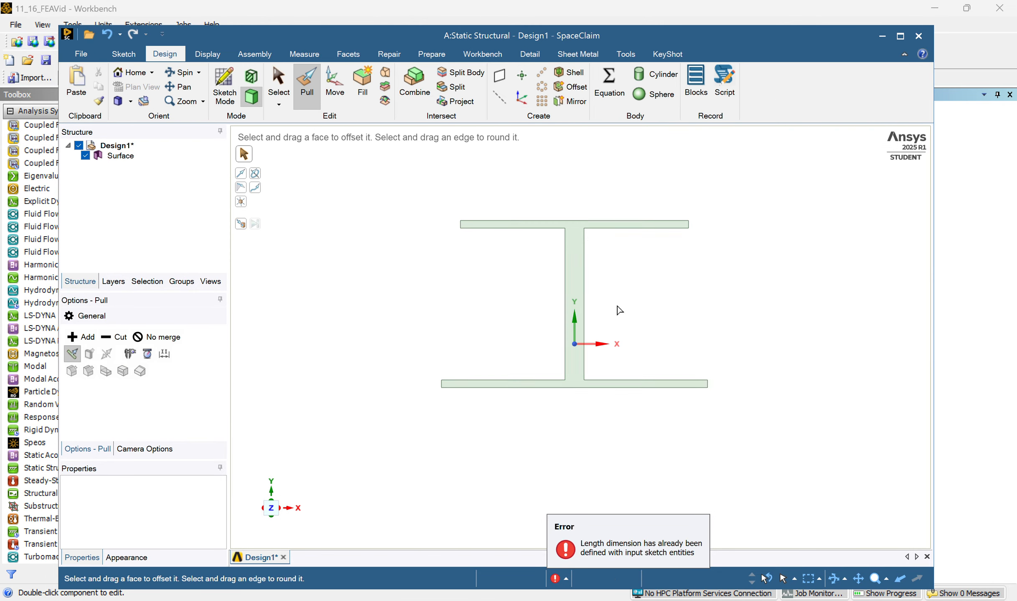
{"action": "middle_click_drag", "start_coordinate": [622, 304], "coordinate": [584, 322]}
{"action": "scroll", "coordinate": [583, 320], "scroll_direction": "down", "scroll_amount": 5}
{"action": "left_click", "coordinate": [573, 303]}
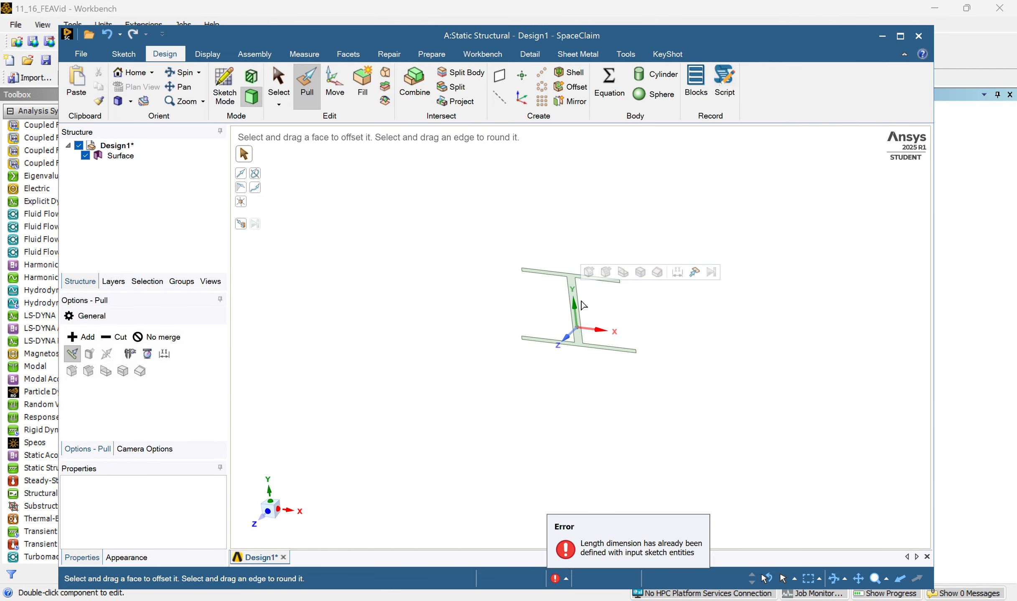
{"action": "left_click_drag", "start_coordinate": [572, 319], "coordinate": [557, 343]}
{"action": "type", "text": "25.5"}
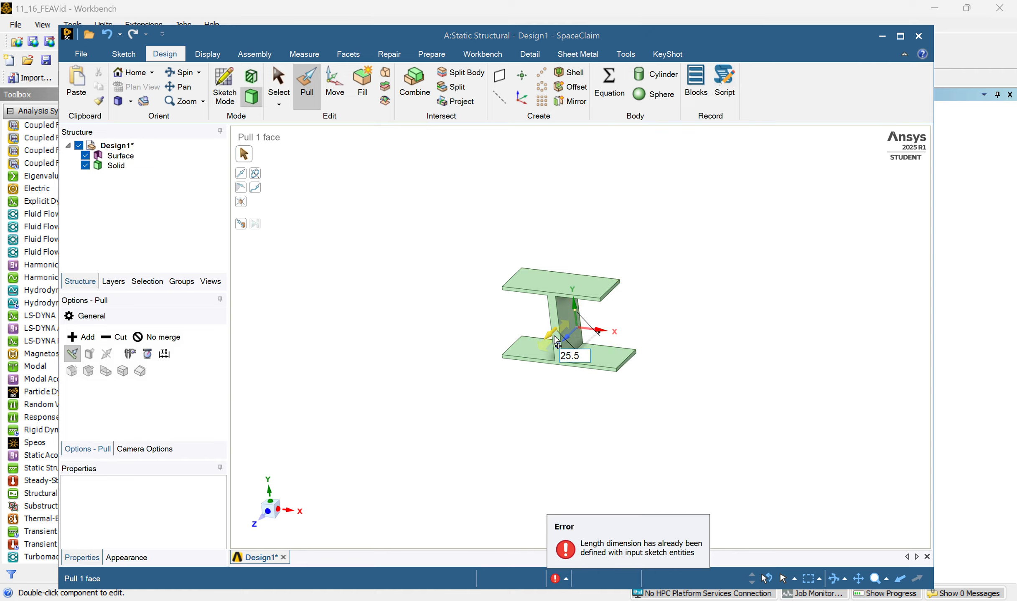
{"action": "key", "text": "Return"}
Examine the extruded I-beam's flanges and web from several angles.
{"action": "scroll", "coordinate": [556, 342], "scroll_direction": "down", "scroll_amount": 5}
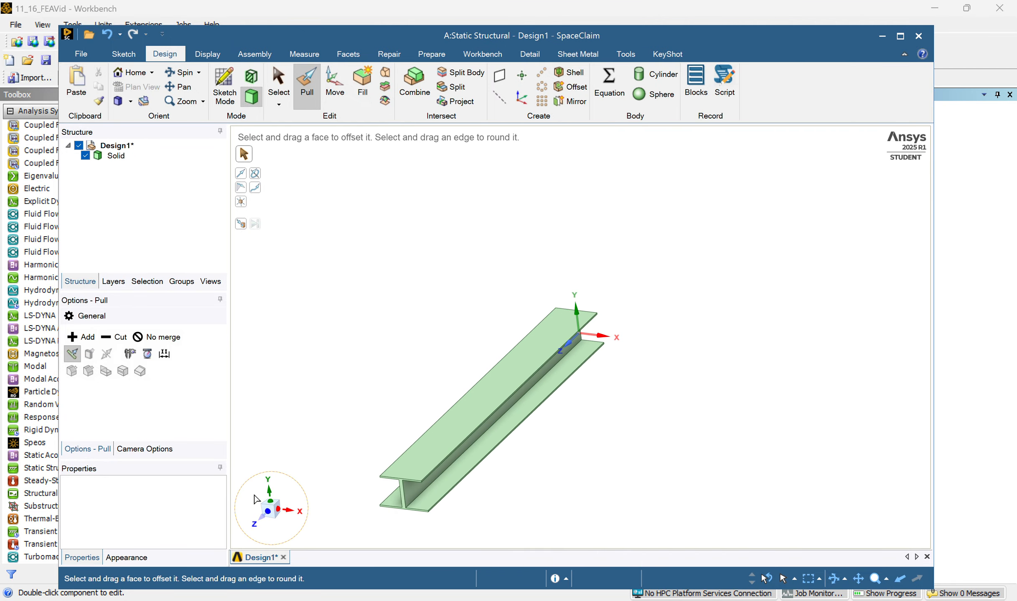
{"action": "middle_click_drag", "start_coordinate": [416, 294], "coordinate": [488, 301]}
{"action": "scroll", "coordinate": [447, 330], "scroll_direction": "down", "scroll_amount": 3}
{"action": "scroll", "coordinate": [485, 316], "scroll_direction": "up", "scroll_amount": 5}
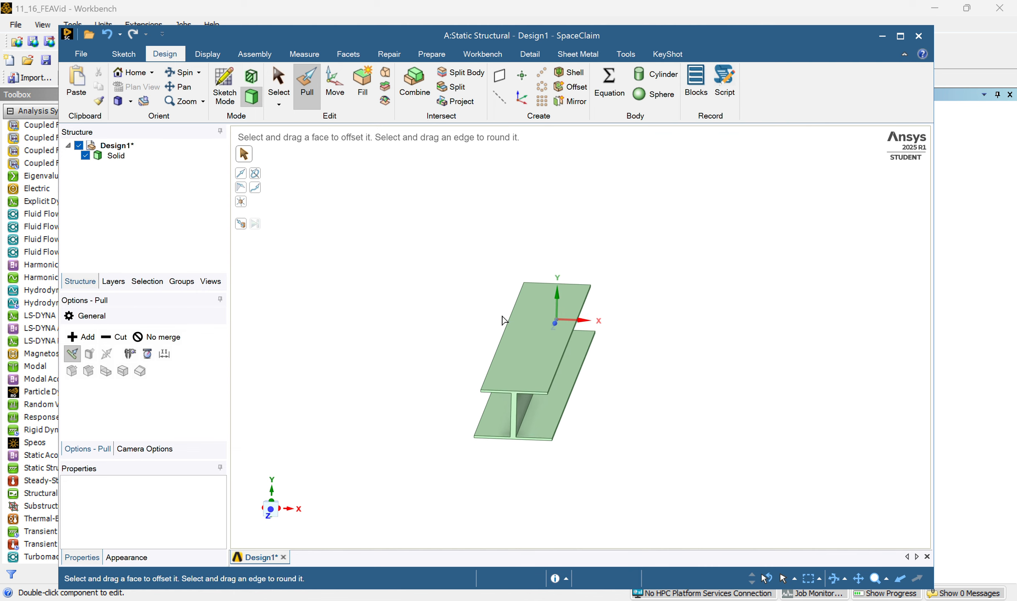
{"action": "scroll", "coordinate": [497, 306], "scroll_direction": "down", "scroll_amount": 2}
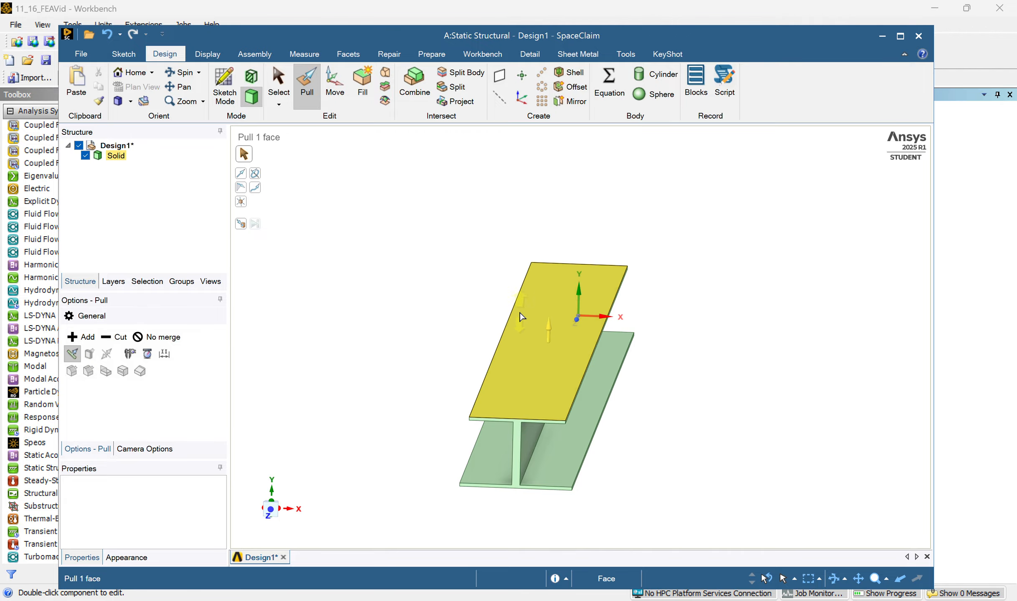
{"action": "scroll", "coordinate": [388, 296], "scroll_direction": "down", "scroll_amount": 1}
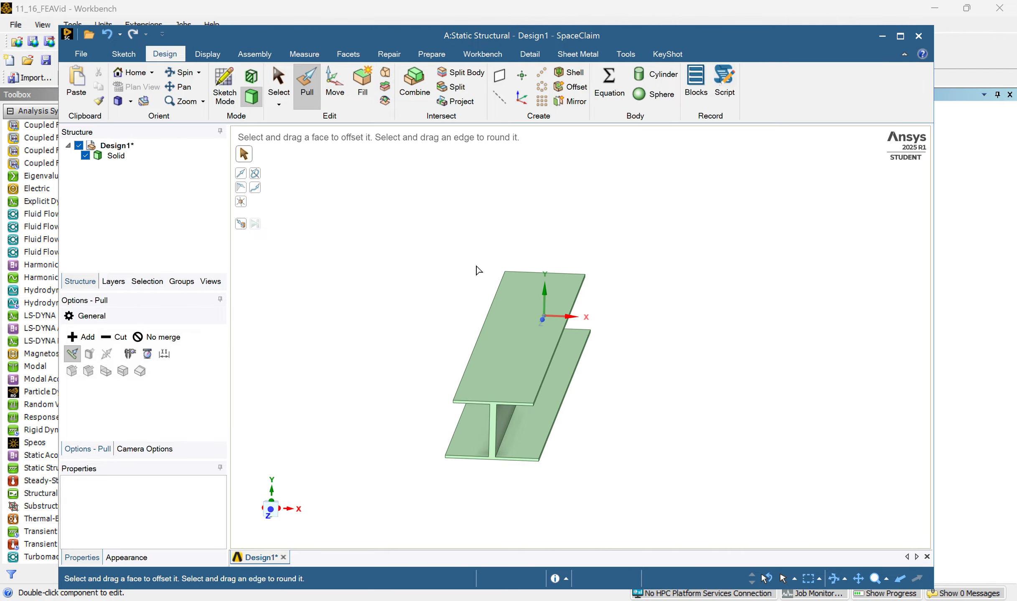
{"action": "mouse_move", "coordinate": [478, 271]}
{"action": "middle_mouse_down"}
{"action": "mouse_move", "coordinate": [431, 250]}
{"action": "mouse_move", "coordinate": [466, 238]}
{"action": "mouse_move", "coordinate": [404, 261]}
{"action": "mouse_move", "coordinate": [418, 254]}
{"action": "middle_mouse_up"}
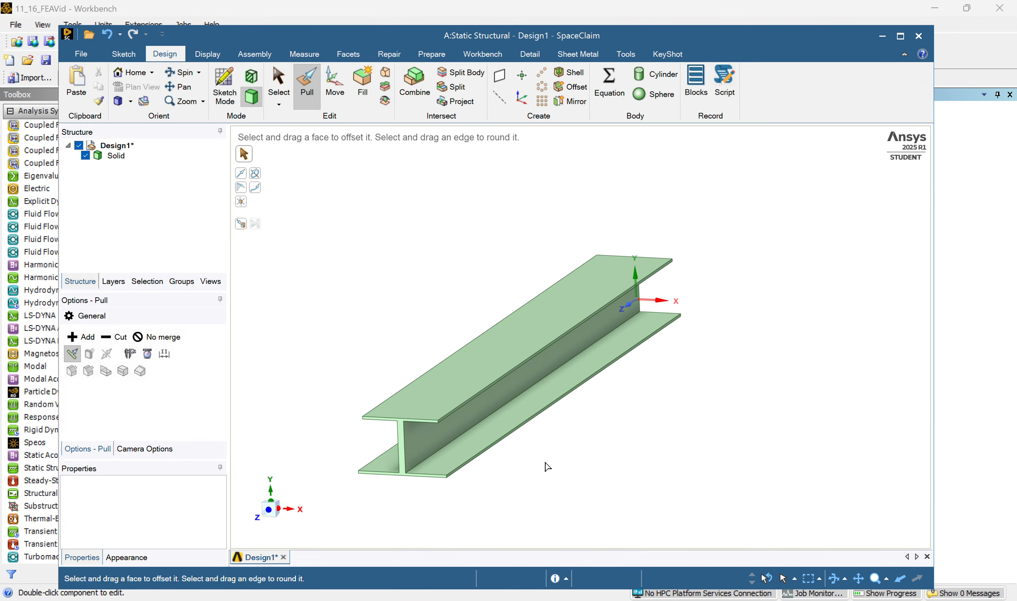
{"action": "mouse_move", "coordinate": [608, 411]}
{"action": "middle_mouse_down"}
{"action": "mouse_move", "coordinate": [588, 415]}
{"action": "mouse_move", "coordinate": [604, 363]}
{"action": "middle_mouse_up"}
{"action": "mouse_move", "coordinate": [592, 295]}
{"action": "middle_mouse_down"}
{"action": "mouse_move", "coordinate": [627, 325]}
{"action": "mouse_move", "coordinate": [620, 368]}
{"action": "mouse_move", "coordinate": [602, 355]}
{"action": "middle_mouse_up"}
{"action": "left_click", "coordinate": [535, 313]}
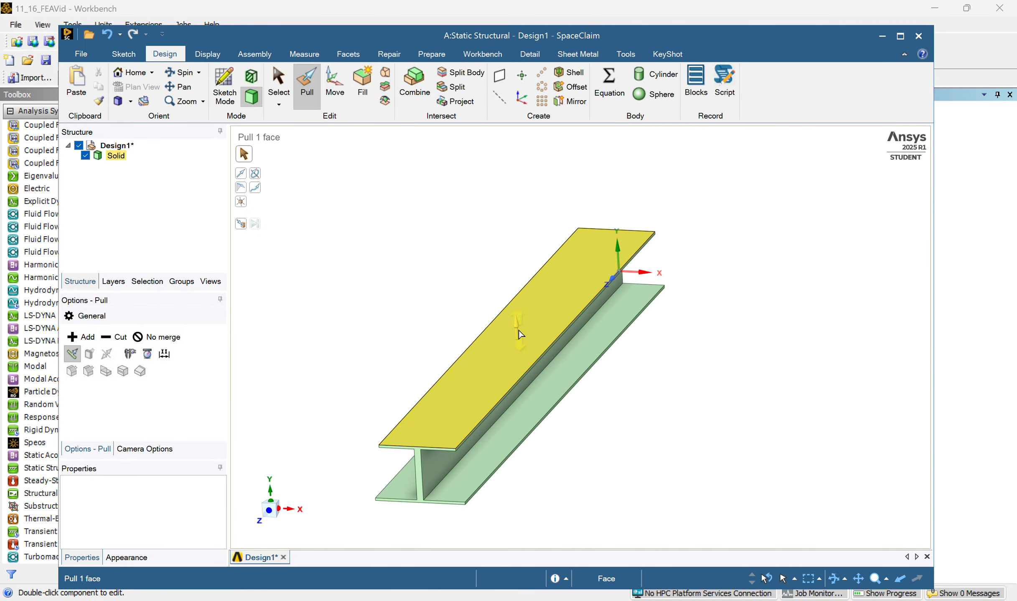
Start a sketch on the upper flange's top face and view it straight from above.
{"action": "left_click", "coordinate": [231, 85]}
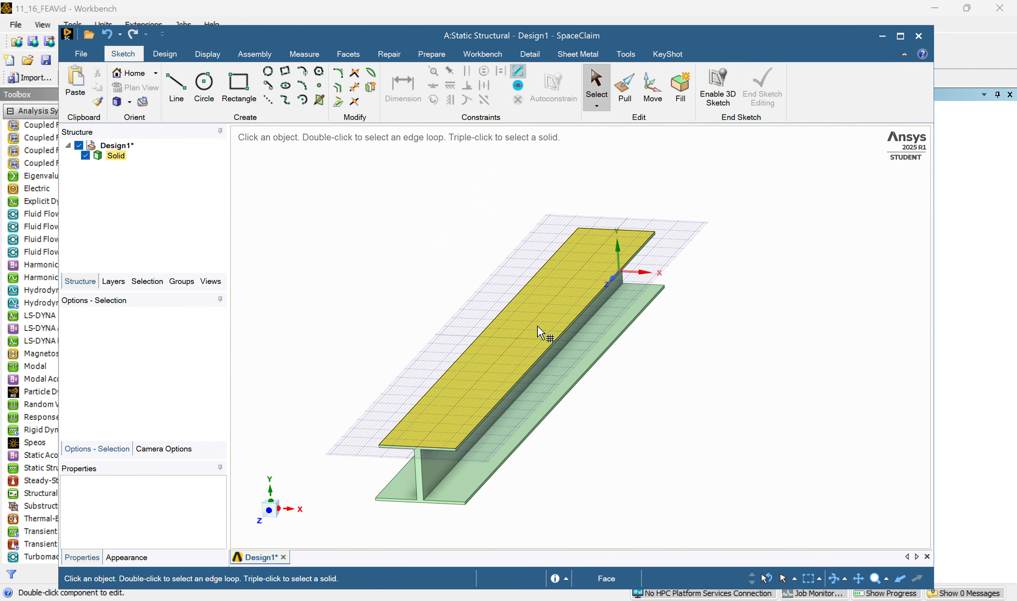
{"action": "left_click", "coordinate": [548, 326]}
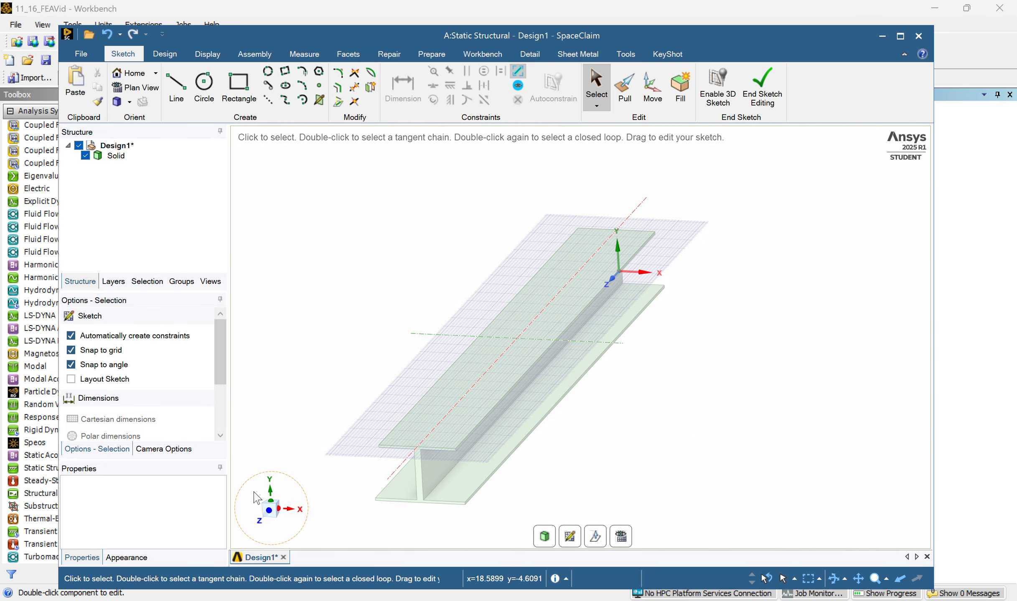
{"action": "left_click", "coordinate": [270, 495]}
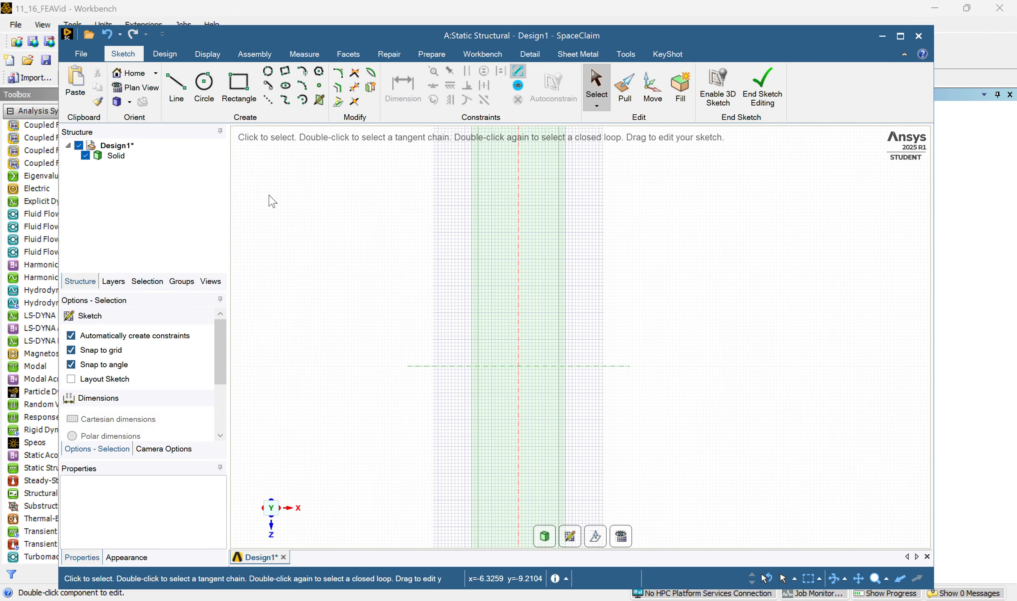
Sketch a 0.25 in diameter circle centred on the upper flange's top face and finish the sketch.
{"action": "left_click", "coordinate": [204, 86]}
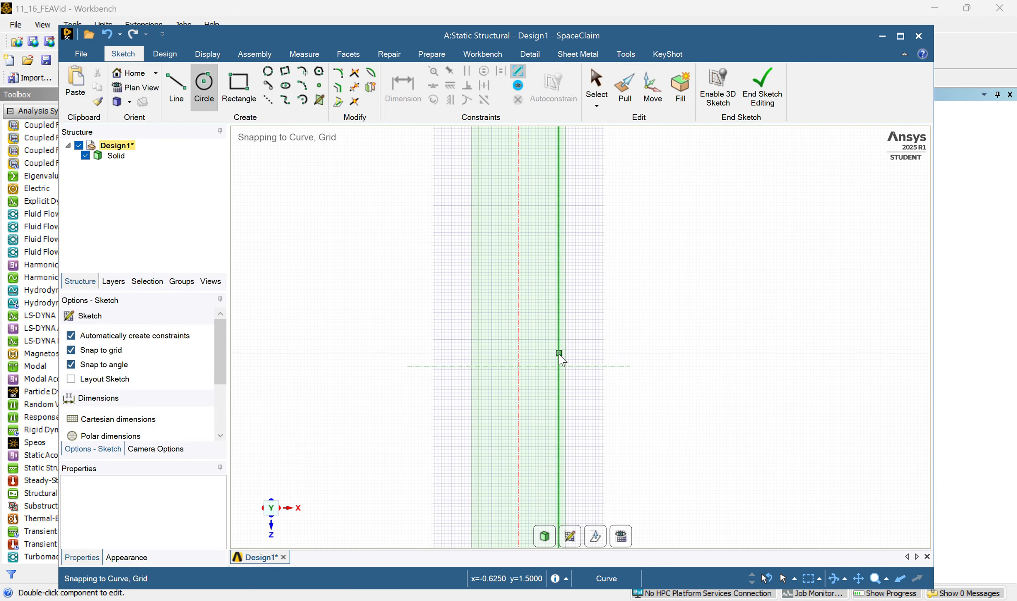
{"action": "left_click", "coordinate": [519, 367]}
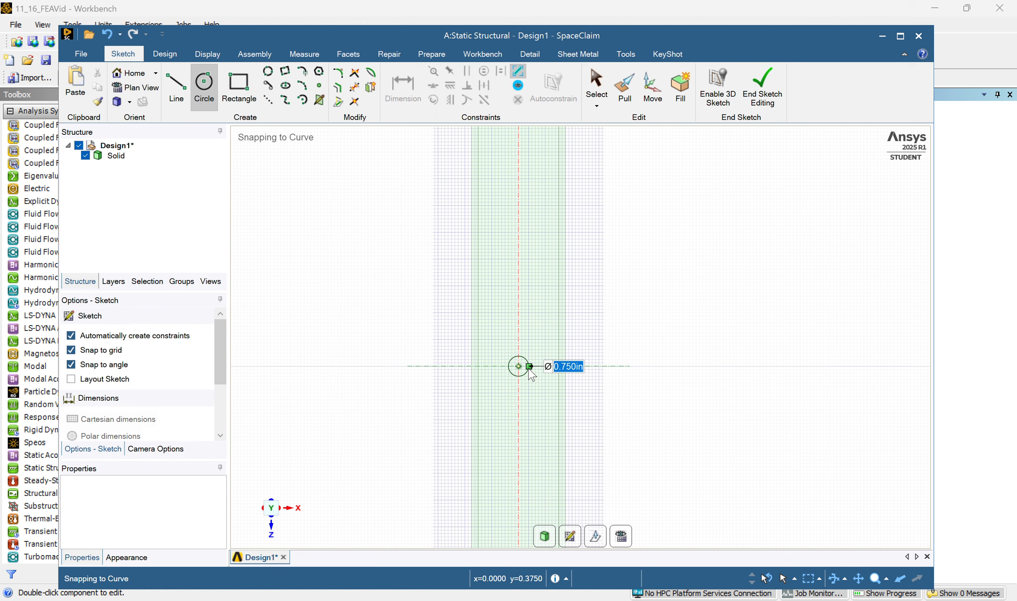
{"action": "type", "text": "0."}
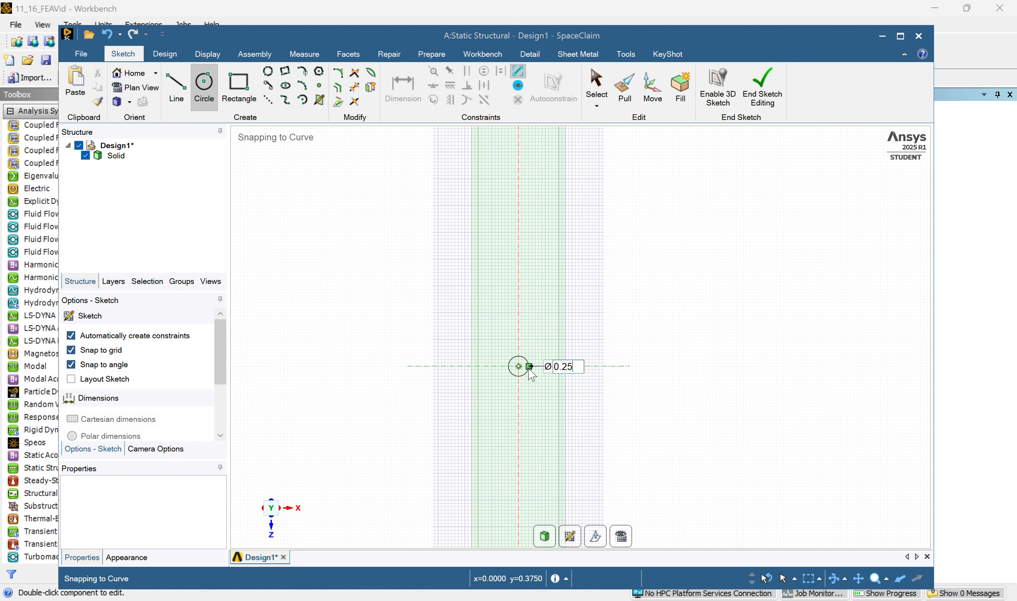
{"action": "left_click", "coordinate": [521, 369]}
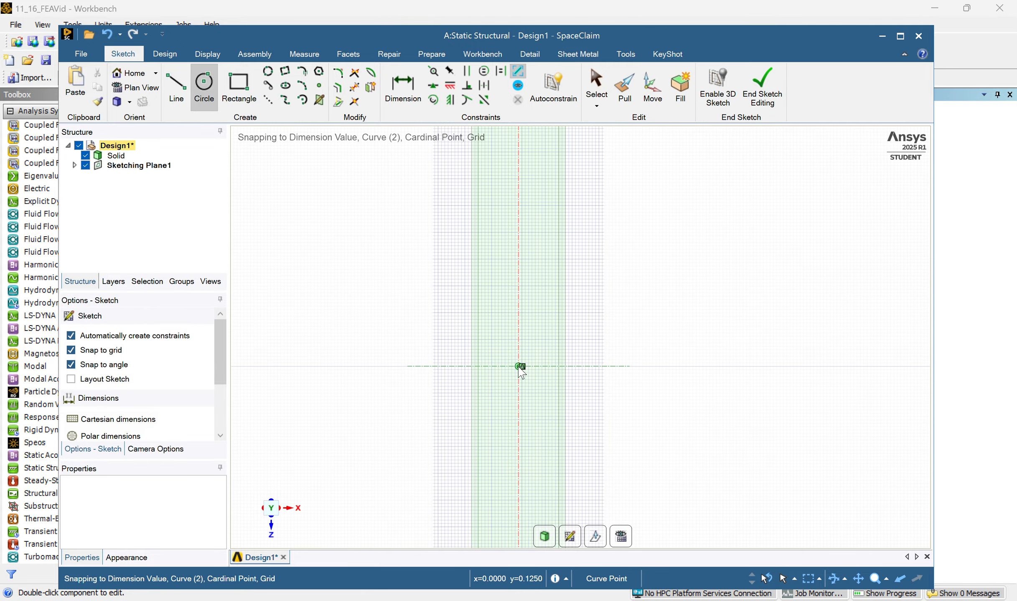
{"action": "scroll", "coordinate": [520, 368], "scroll_direction": "up", "scroll_amount": 8}
{"action": "scroll", "coordinate": [527, 373], "scroll_direction": "down", "scroll_amount": 7}
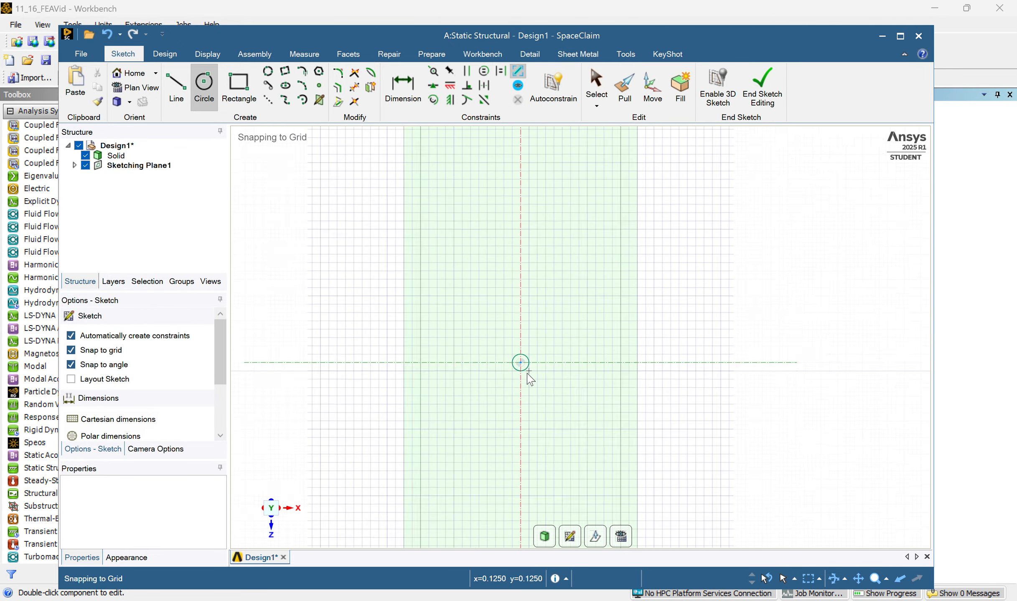
{"action": "left_click", "coordinate": [762, 86]}
Start a sketch on the lower flange's underside and orient the view square to that face.
{"action": "mouse_move", "coordinate": [671, 458]}
{"action": "middle_mouse_down"}
{"action": "mouse_move", "coordinate": [674, 318]}
{"action": "mouse_move", "coordinate": [646, 340]}
{"action": "middle_mouse_up"}
{"action": "scroll", "coordinate": [647, 335], "scroll_direction": "down", "scroll_amount": 5}
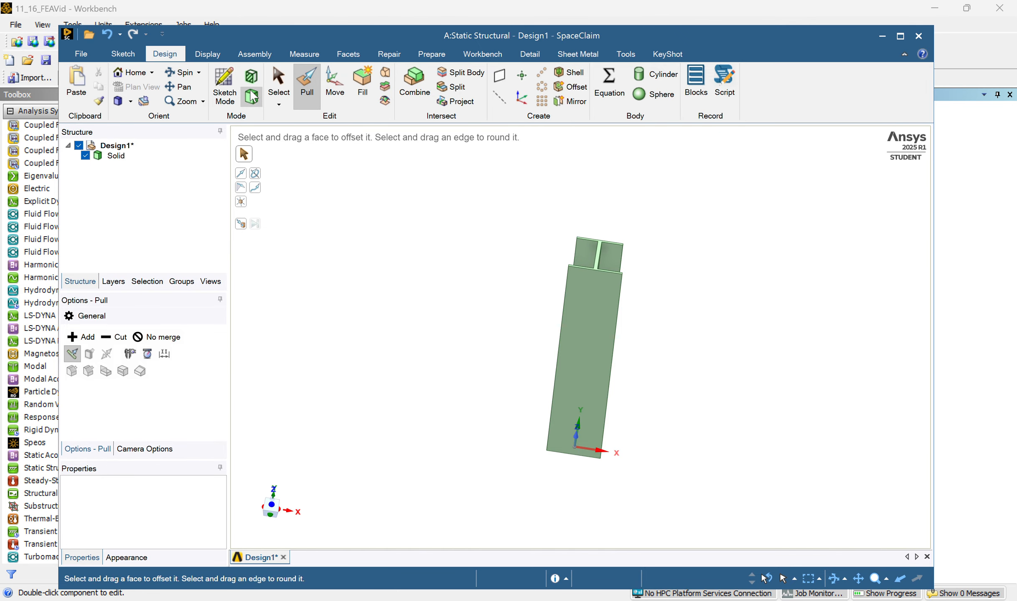
{"action": "left_click", "coordinate": [224, 85]}
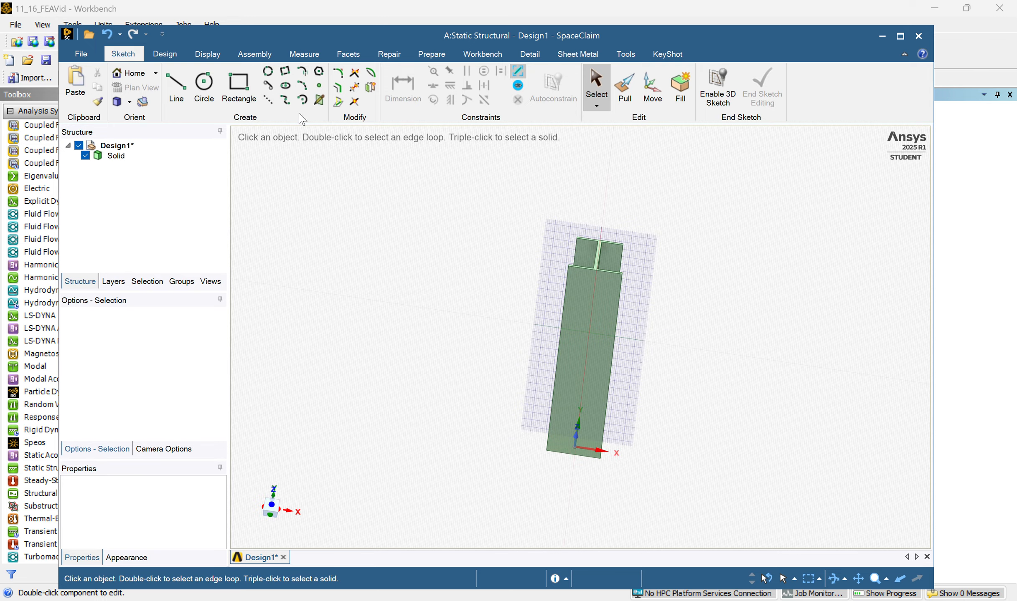
{"action": "left_click", "coordinate": [606, 303]}
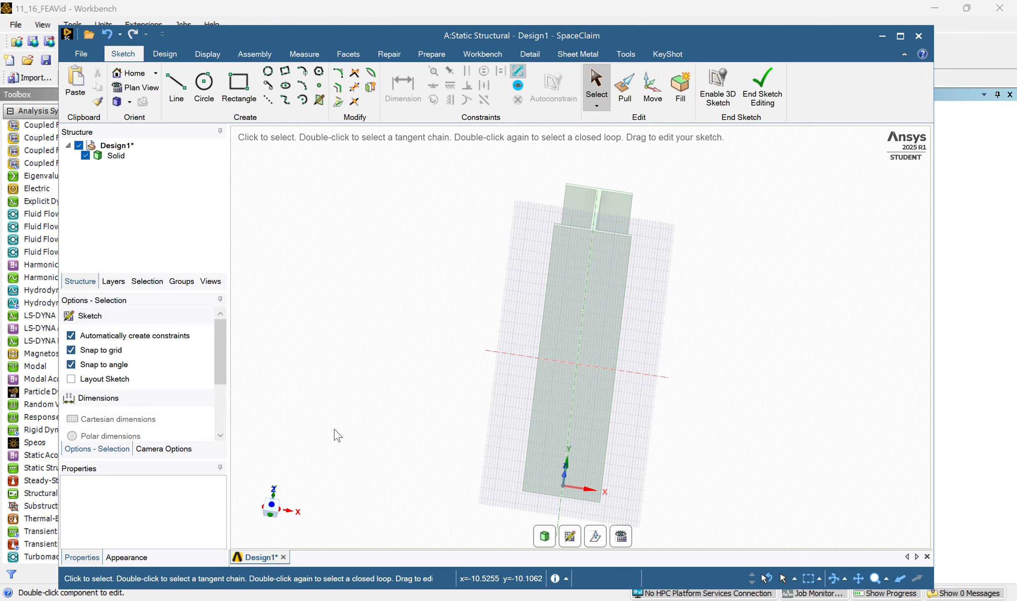
{"action": "mouse_move", "coordinate": [365, 307]}
{"action": "middle_mouse_down"}
{"action": "mouse_move", "coordinate": [367, 277]}
{"action": "mouse_move", "coordinate": [363, 357]}
{"action": "middle_mouse_up"}
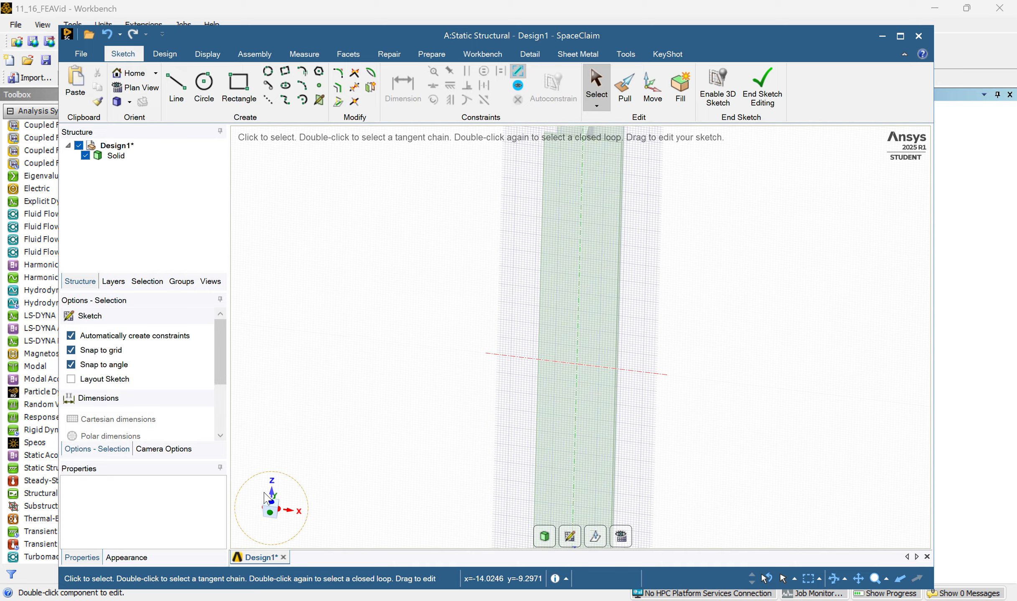
{"action": "mouse_move", "coordinate": [283, 498]}
{"action": "middle_mouse_down"}
{"action": "mouse_move", "coordinate": [352, 404]}
{"action": "mouse_move", "coordinate": [337, 458]}
{"action": "middle_mouse_up"}
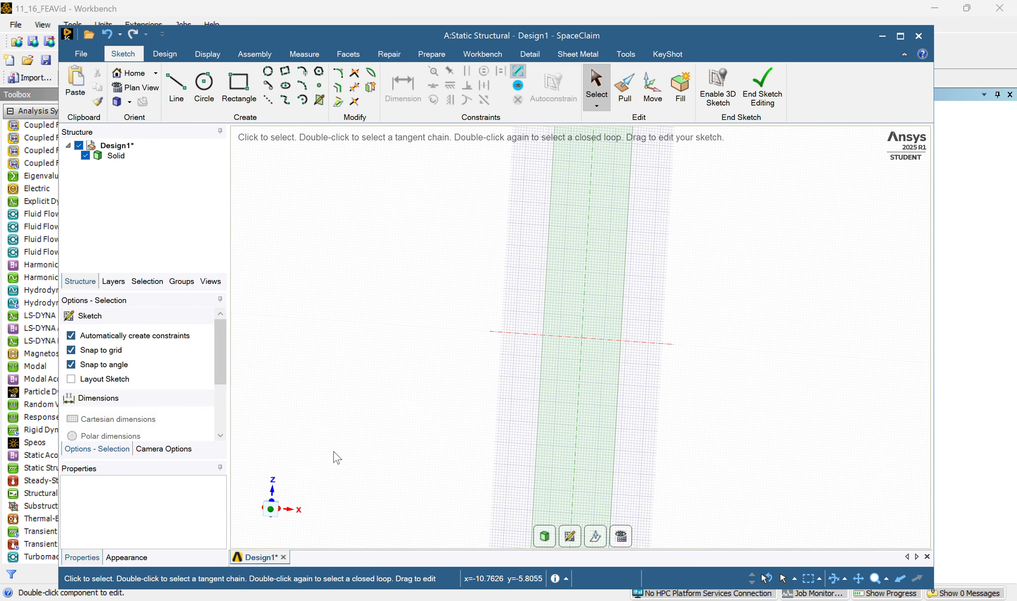
{"action": "left_click", "coordinate": [269, 512]}
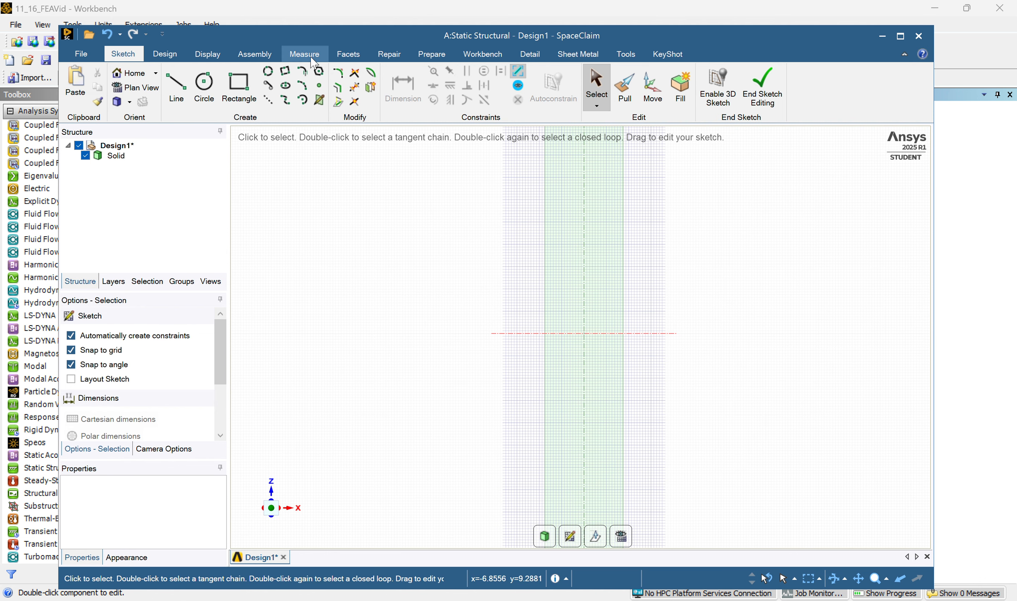
Sketch a rectangle about 3.5 in by 1.25 in spanning the lower flange's full width, slightly inside its far (+Z) end.
{"action": "left_click", "coordinate": [239, 85]}
{"action": "scroll", "coordinate": [601, 205], "scroll_direction": "down", "scroll_amount": 2}
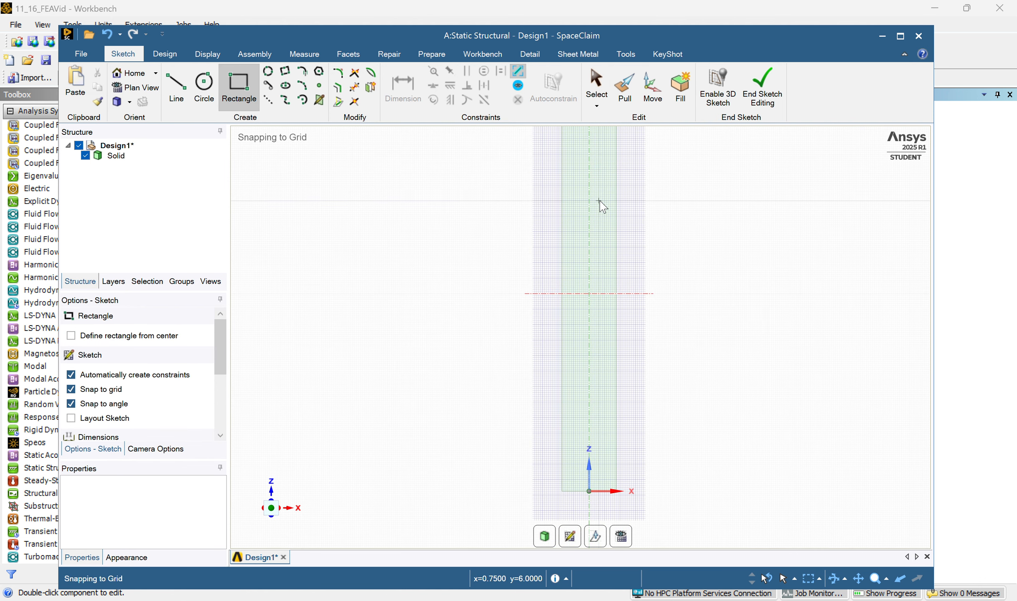
{"action": "scroll", "coordinate": [599, 184], "scroll_direction": "down", "scroll_amount": 2}
{"action": "middle_click_drag", "start_coordinate": [618, 233], "coordinate": [613, 263], "text": "shift"}
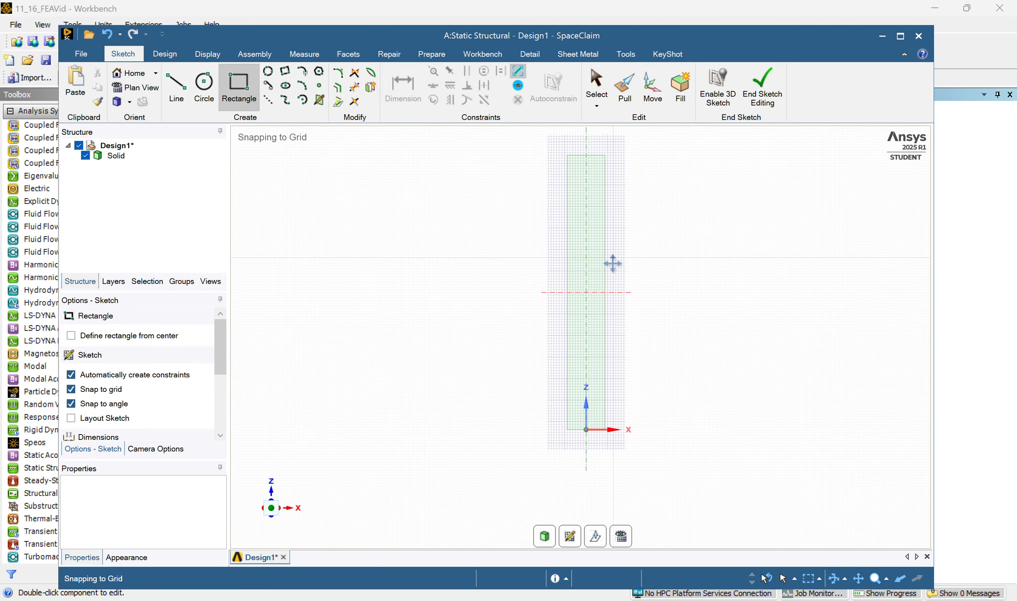
{"action": "scroll", "coordinate": [578, 200], "scroll_direction": "up", "scroll_amount": 3}
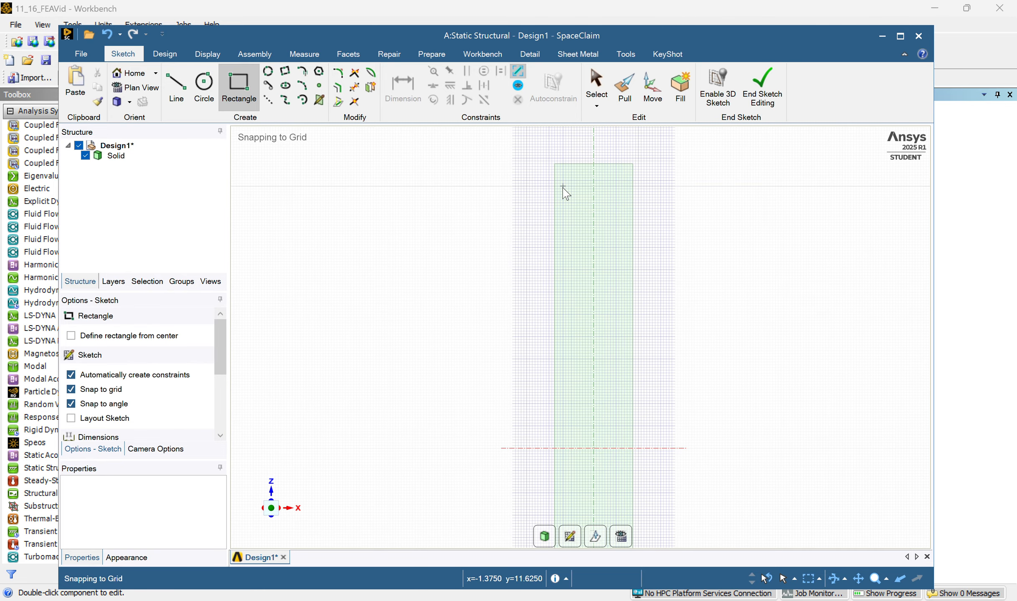
{"action": "left_click", "coordinate": [554, 180]}
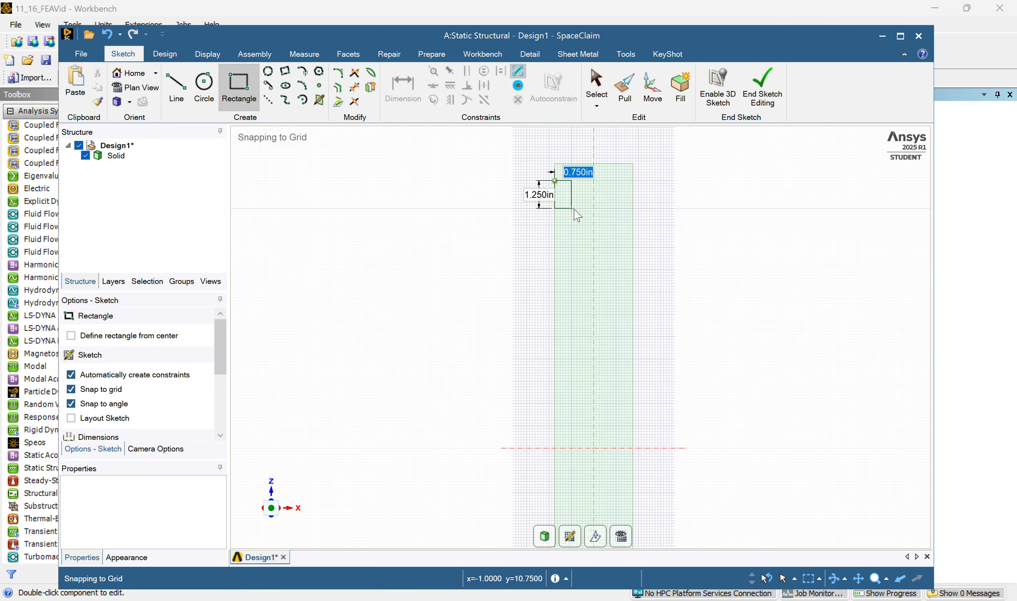
{"action": "left_click", "coordinate": [633, 209]}
Dimension the rectangle's height along the beam and set it to 1 in.
{"action": "left_click", "coordinate": [409, 95]}
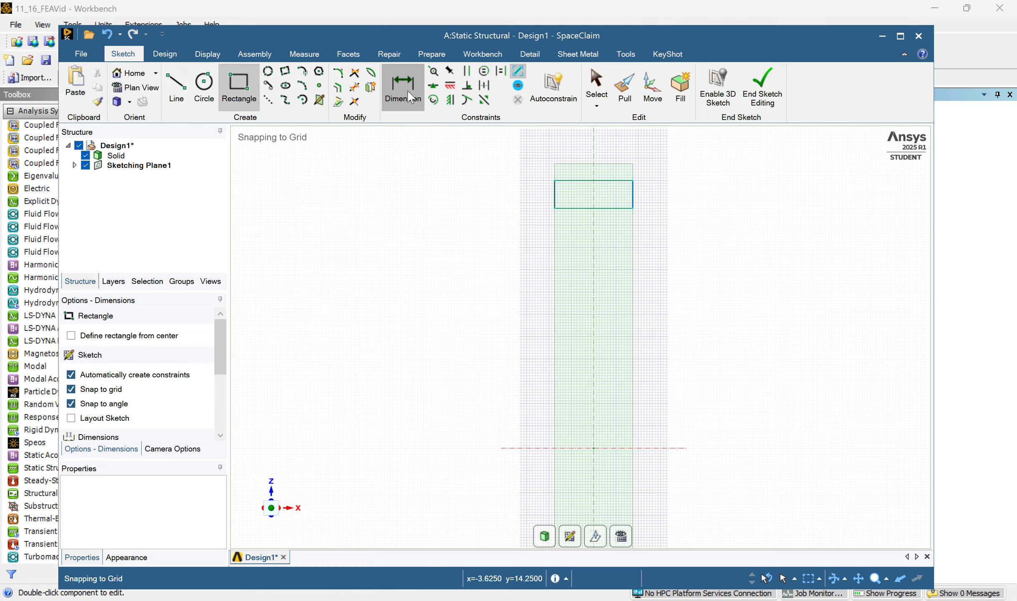
{"action": "left_click", "coordinate": [609, 208]}
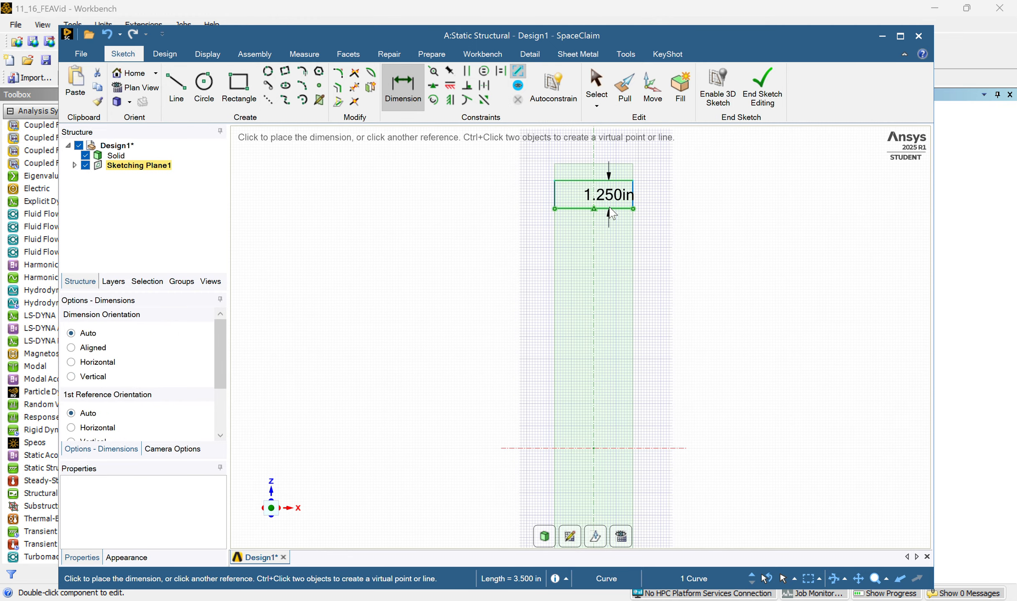
{"action": "left_click", "coordinate": [687, 193]}
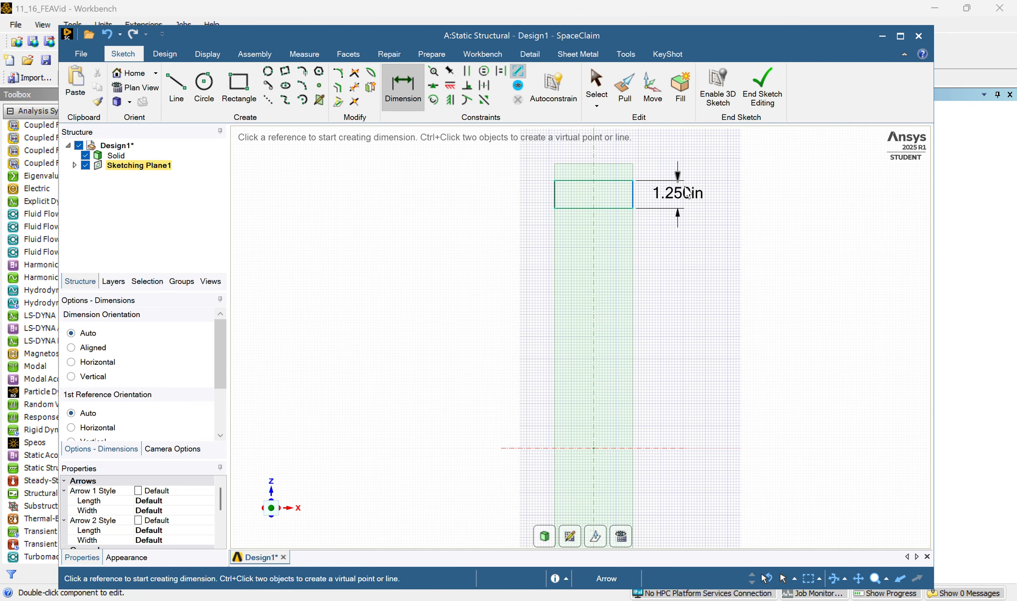
{"action": "double_click", "coordinate": [696, 194]}
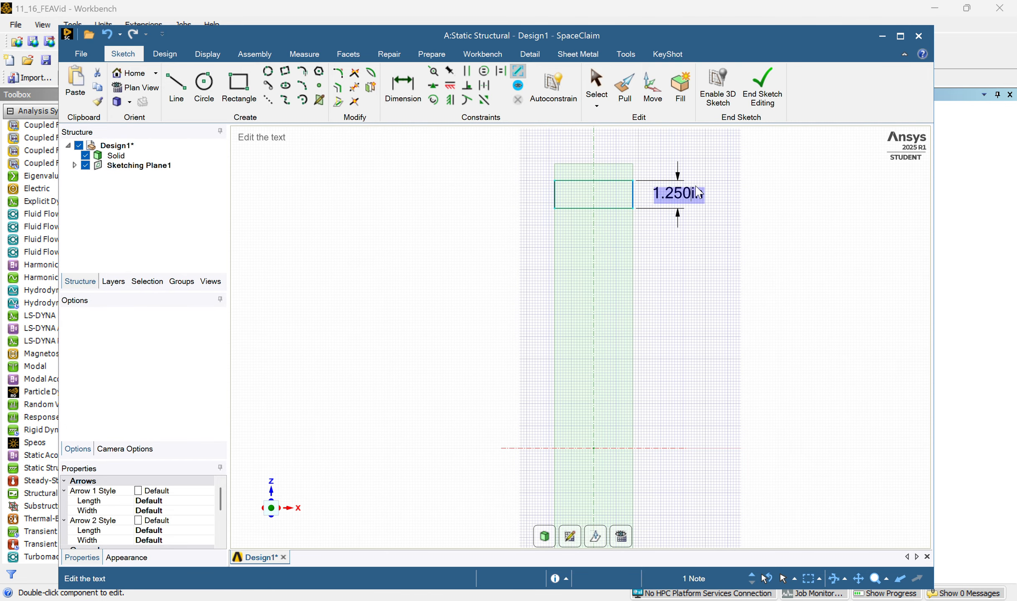
{"action": "type", "text": "1"}
{"action": "key", "text": "Return"}
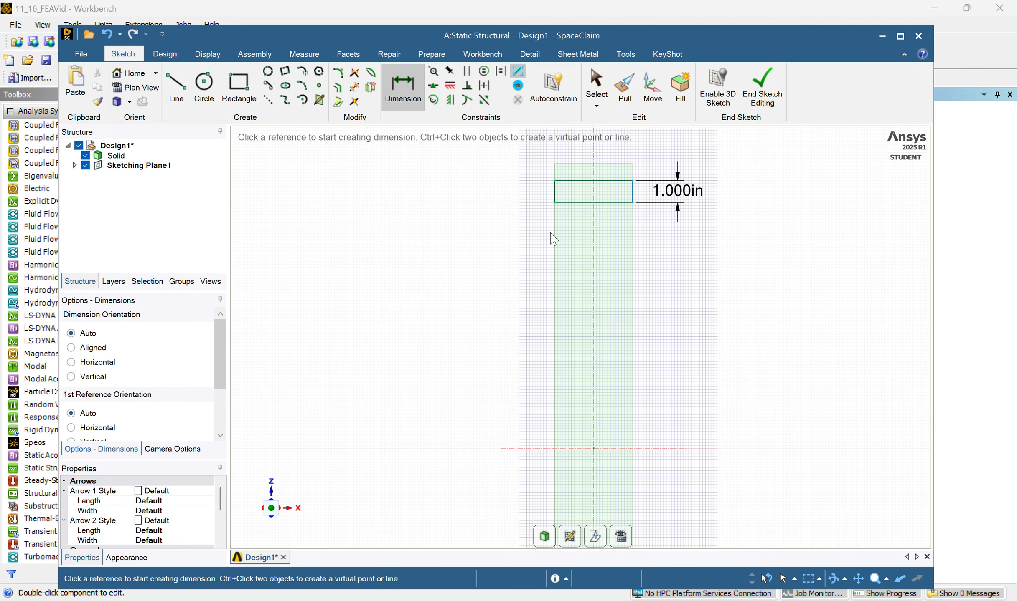
Draw a construction line across the rectangle between the midpoints of its two short sides.
{"action": "scroll", "coordinate": [596, 278], "scroll_direction": "down", "scroll_amount": 2}
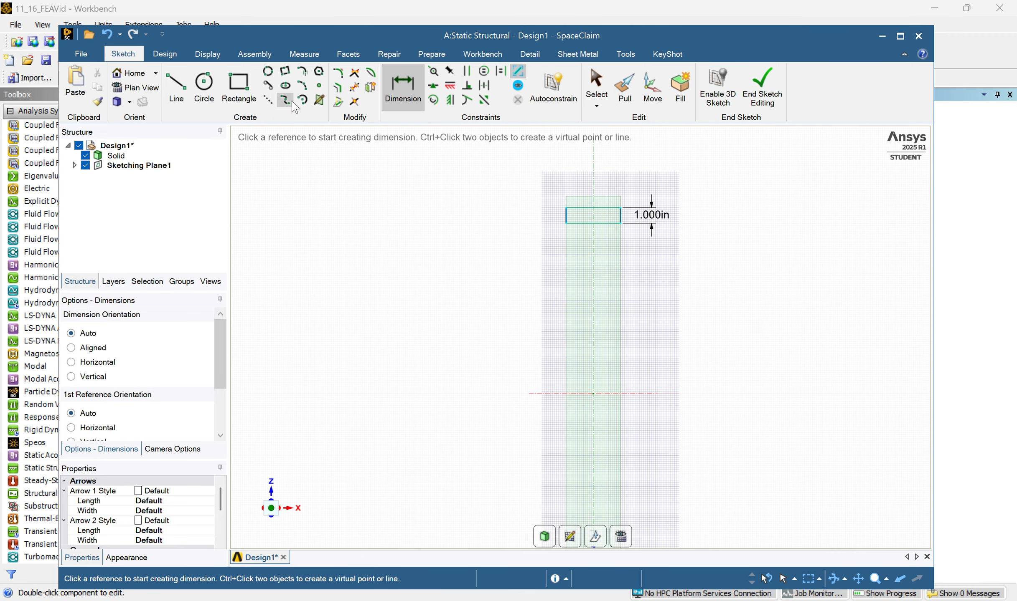
{"action": "left_click", "coordinate": [268, 99]}
{"action": "scroll", "coordinate": [556, 216], "scroll_direction": "up", "scroll_amount": 3}
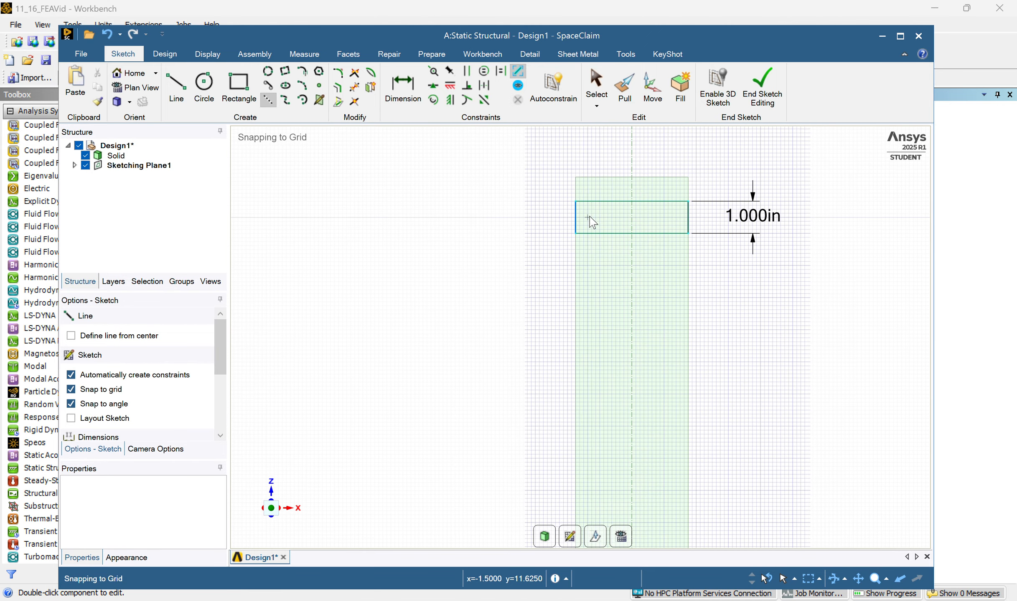
{"action": "left_click", "coordinate": [576, 217]}
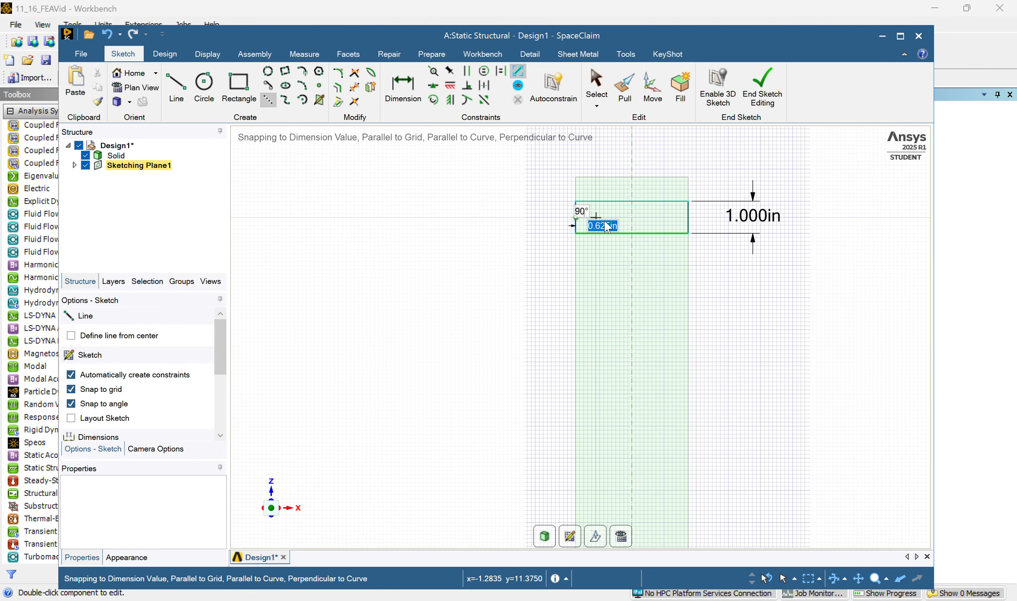
{"action": "left_click", "coordinate": [687, 218]}
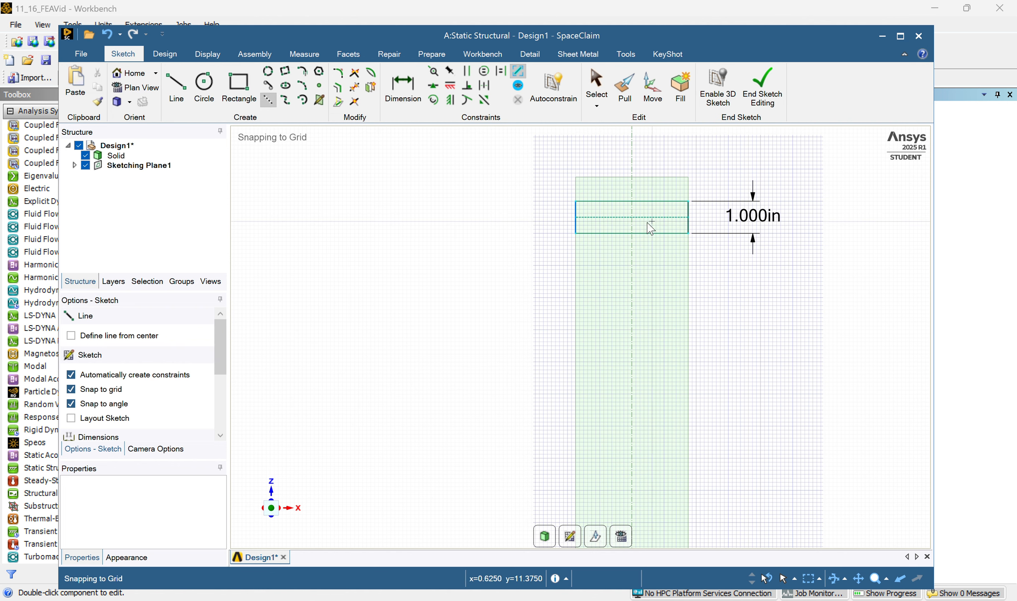
Dimension the distance from the rectangle's construction line to the flange's mid-length axis.
{"action": "left_click", "coordinate": [402, 90]}
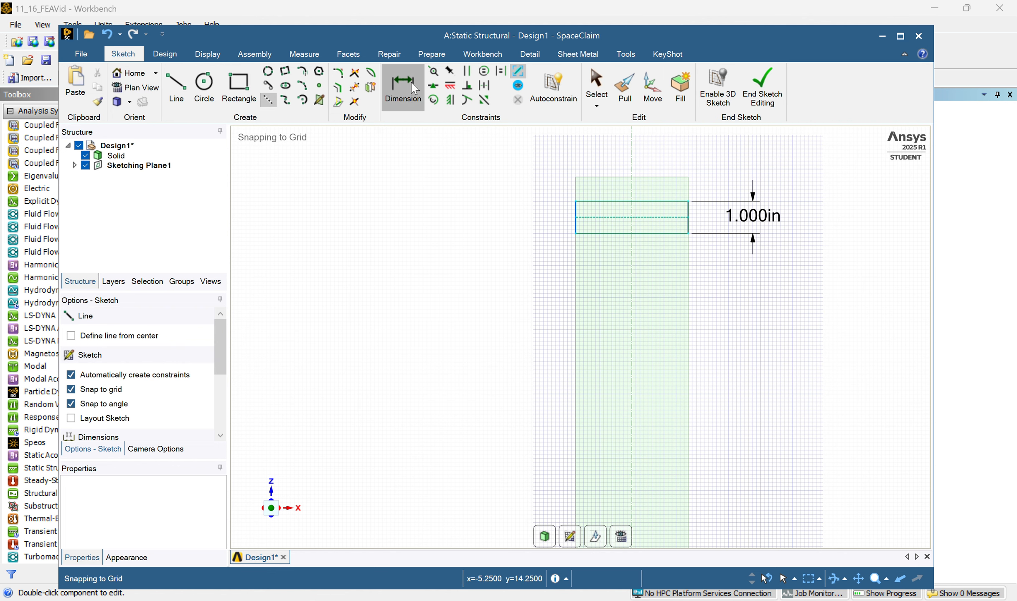
{"action": "left_click", "coordinate": [655, 216]}
{"action": "scroll", "coordinate": [658, 330], "scroll_direction": "up", "scroll_amount": 2}
{"action": "scroll", "coordinate": [658, 330], "scroll_direction": "down", "scroll_amount": 4}
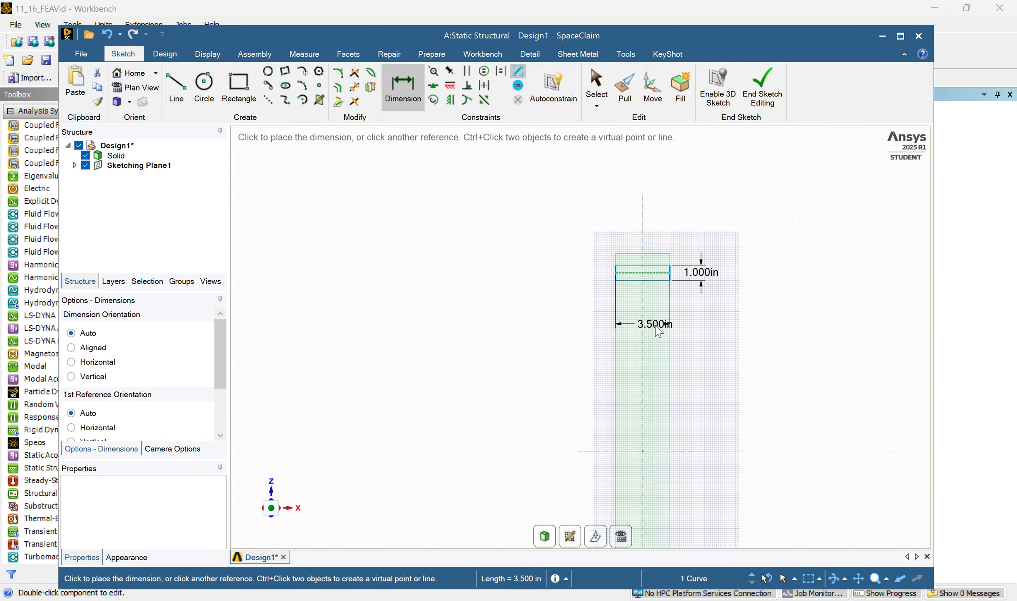
{"action": "scroll", "coordinate": [658, 330], "scroll_direction": "down", "scroll_amount": 2}
{"action": "left_click", "coordinate": [662, 414]}
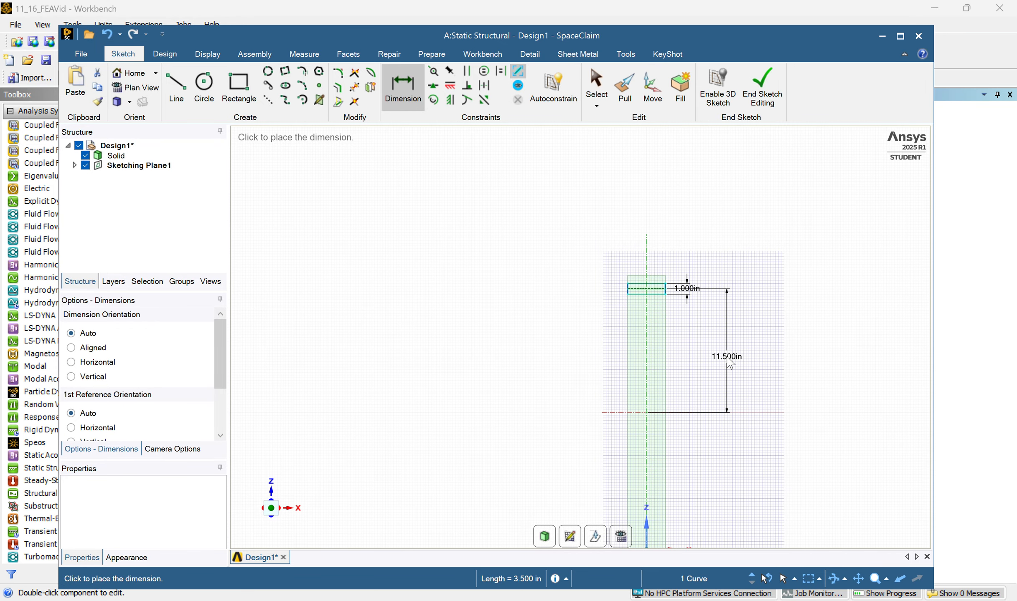
{"action": "left_click", "coordinate": [729, 362]}
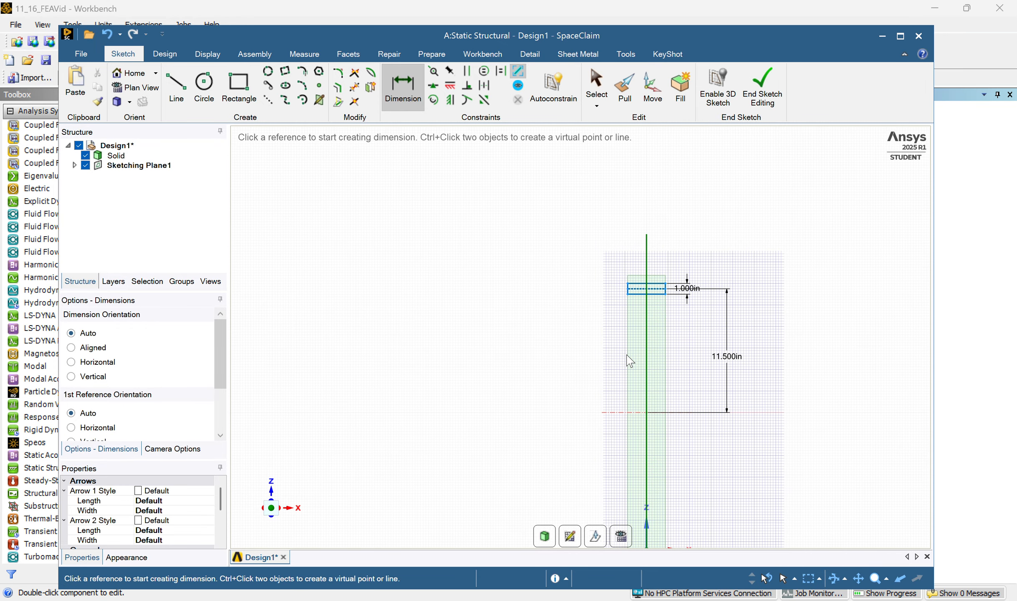
Mirror the rectangle about the flange's mid-length axis to place a matching support area near the origin end.
{"action": "scroll", "coordinate": [696, 367], "scroll_direction": "down", "scroll_amount": 2}
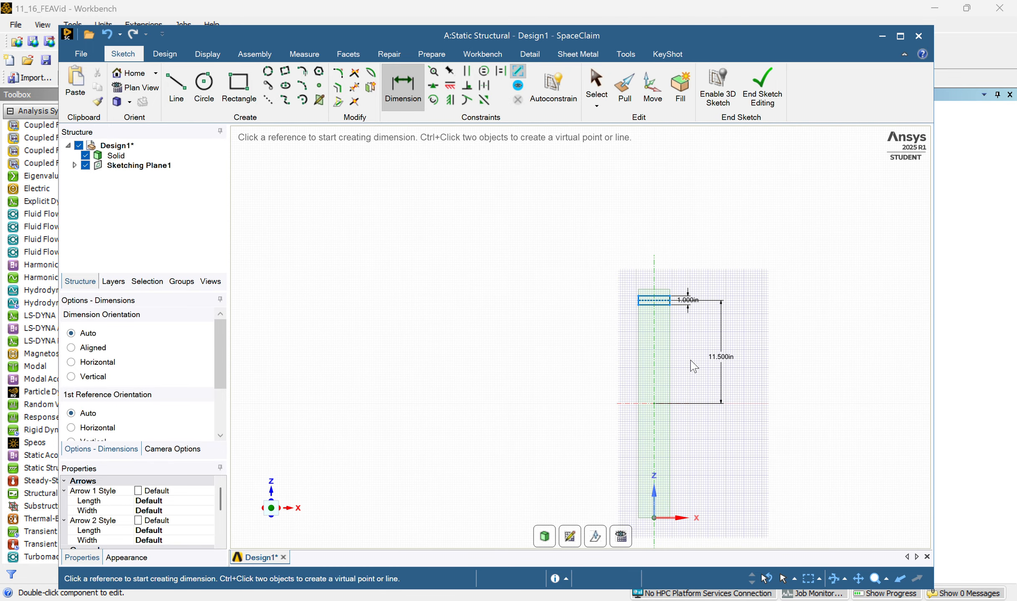
{"action": "scroll", "coordinate": [680, 354], "scroll_direction": "up", "scroll_amount": 2}
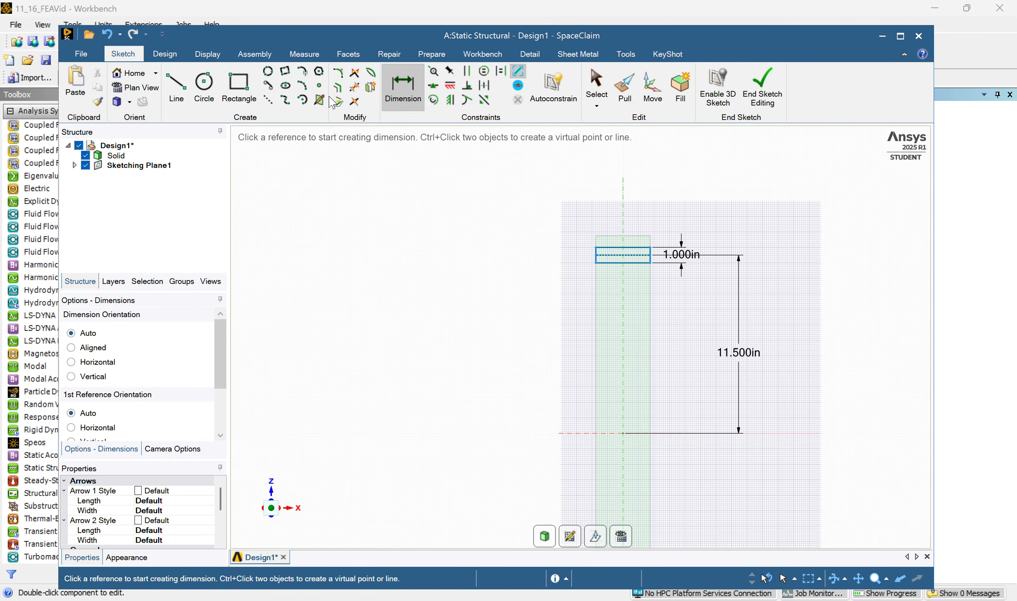
{"action": "left_click", "coordinate": [374, 88]}
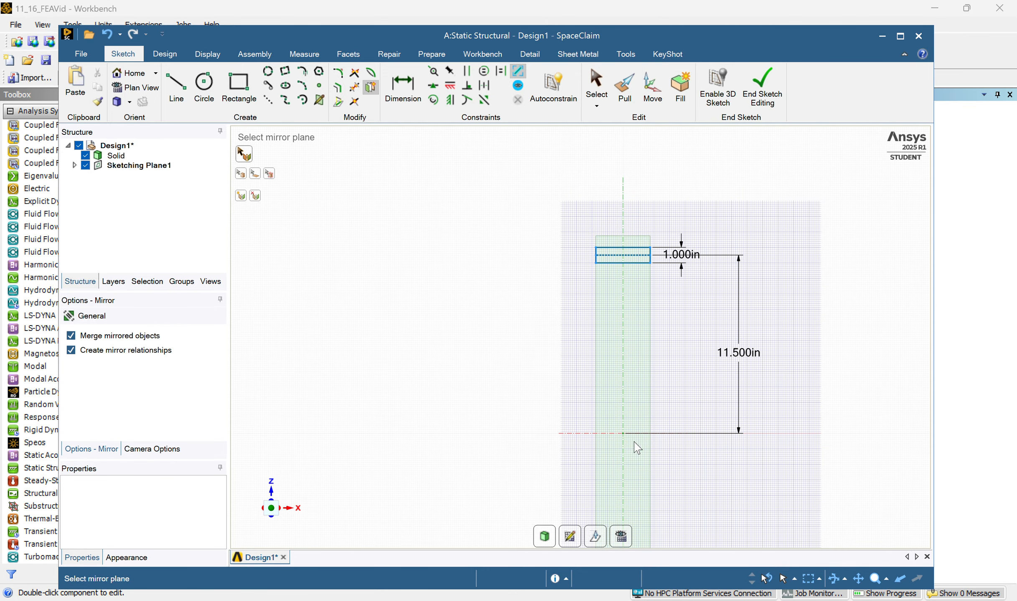
{"action": "left_click", "coordinate": [613, 435]}
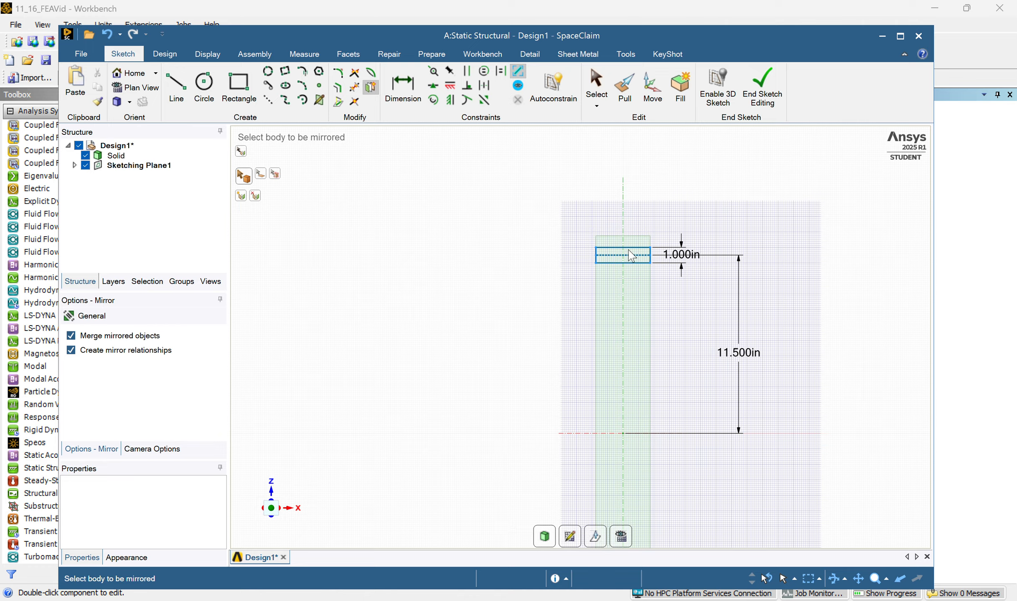
{"action": "left_click", "coordinate": [652, 258]}
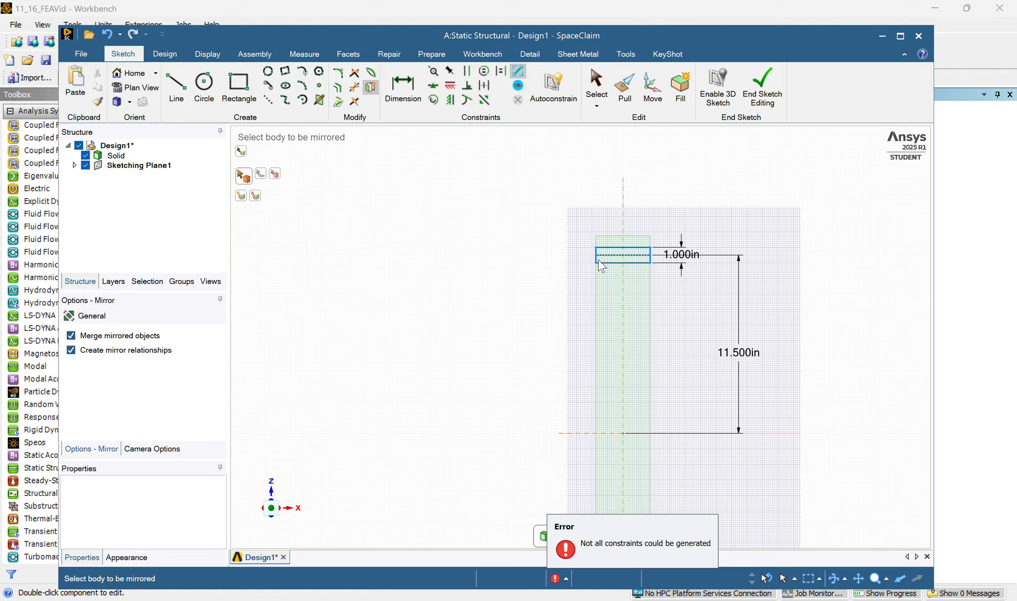
{"action": "scroll", "coordinate": [651, 355], "scroll_direction": "down", "scroll_amount": 3}
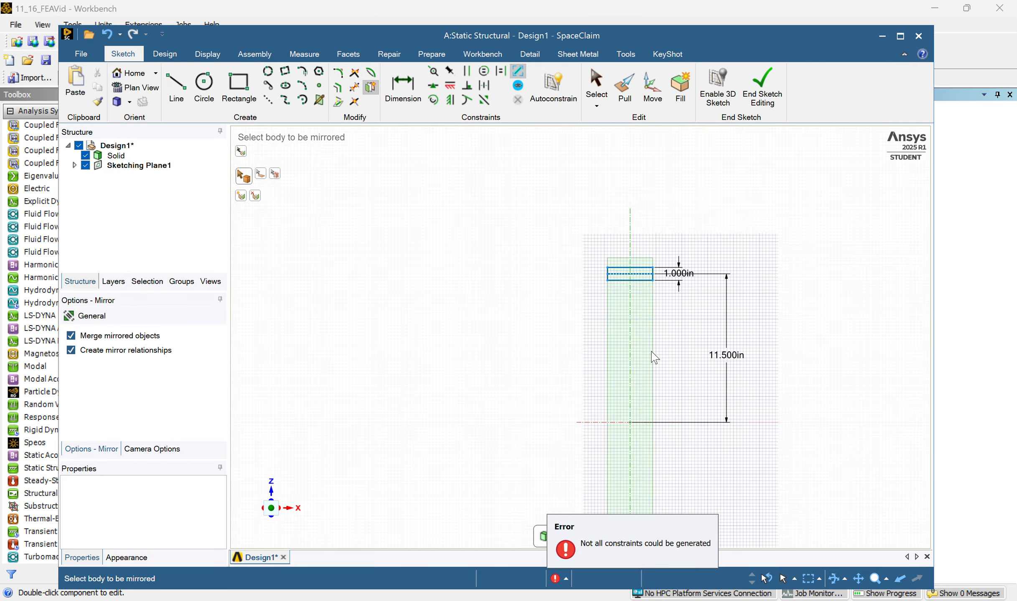
{"action": "scroll", "coordinate": [673, 454], "scroll_direction": "up", "scroll_amount": 5}
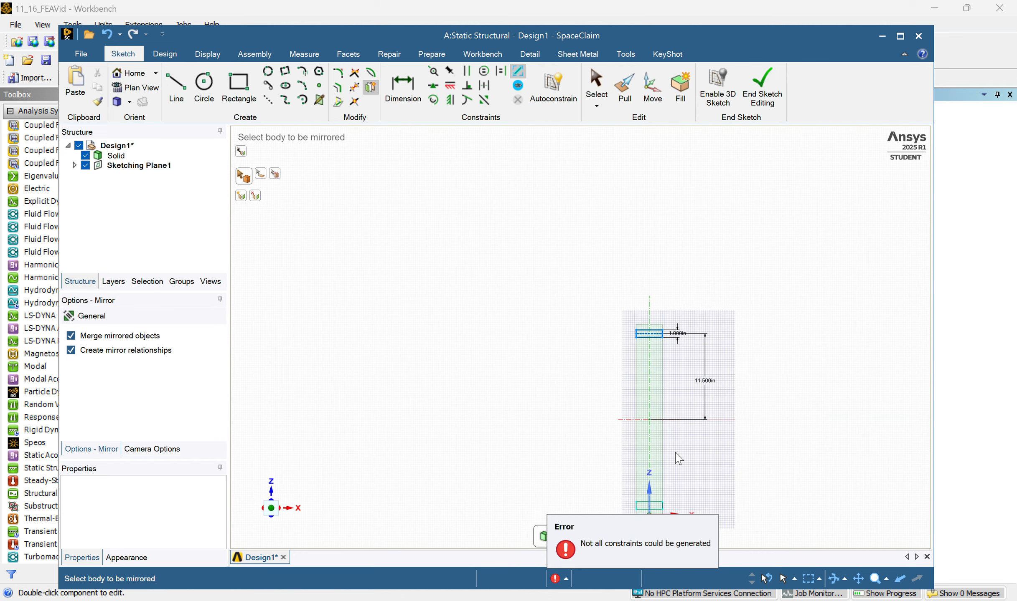
Try to dimension the mirrored rectangle's side edge against the flange's mid-length axis, and undo it.
{"action": "left_click", "coordinate": [402, 87]}
{"action": "left_click", "coordinate": [577, 286]}
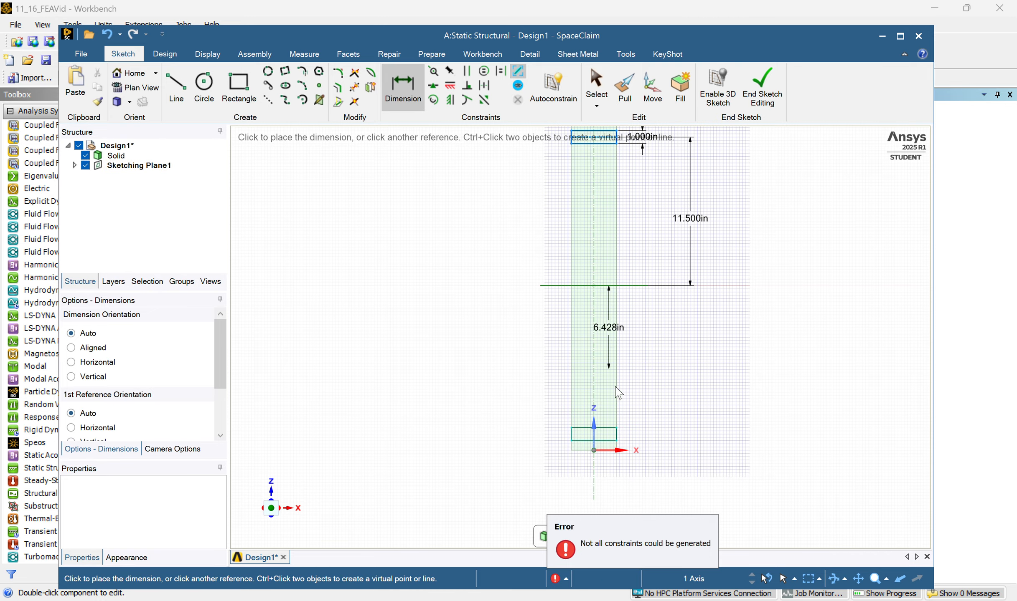
{"action": "left_click", "coordinate": [616, 438]}
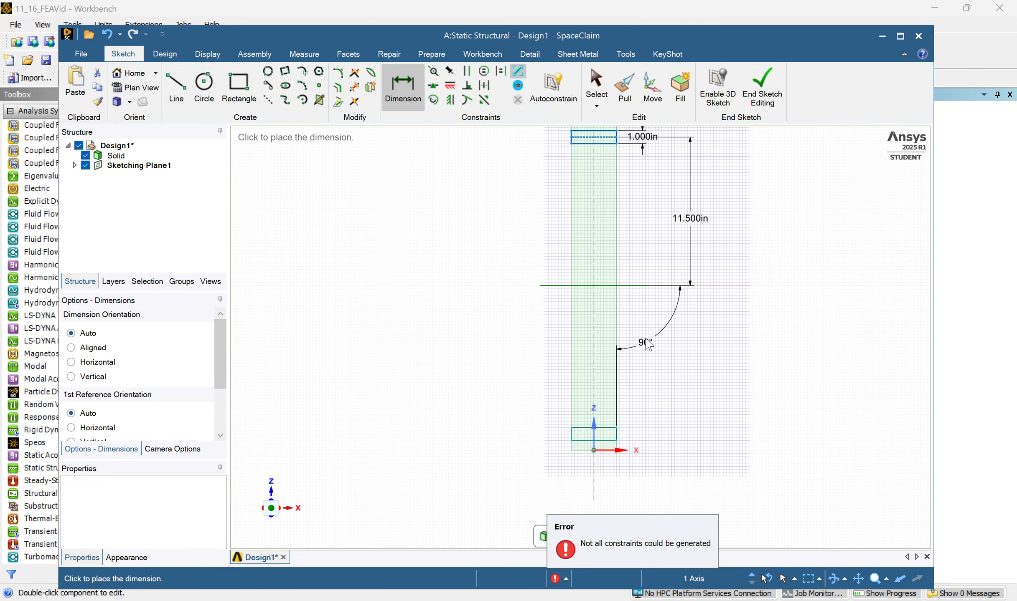
{"action": "left_click", "coordinate": [702, 354]}
{"action": "key", "text": "ctrl+z"}
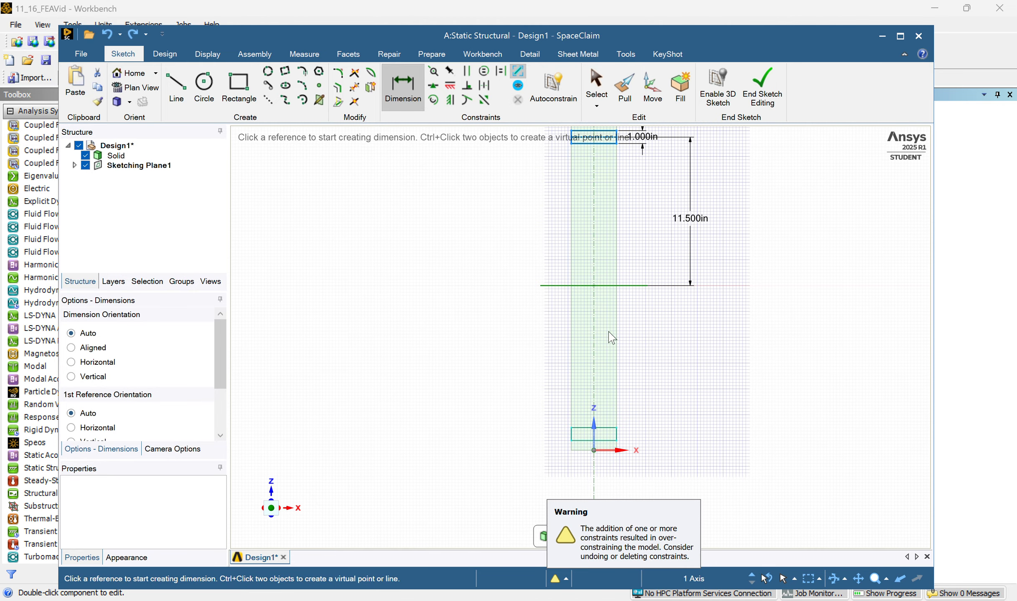
Finish the sketch and delete the construction line from the far-end rectangle.
{"action": "scroll", "coordinate": [626, 399], "scroll_direction": "down", "scroll_amount": 2}
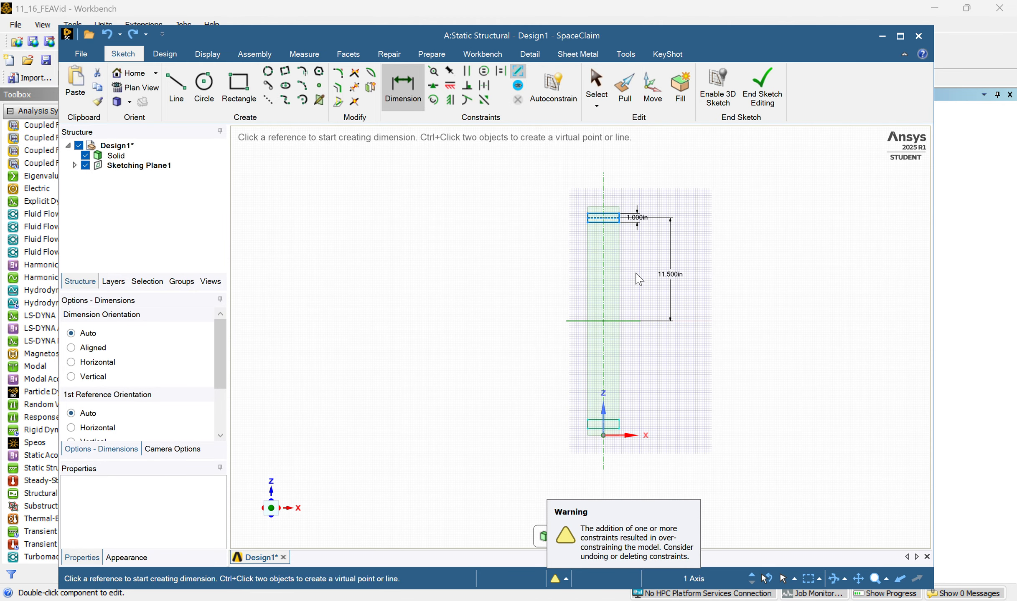
{"action": "left_click", "coordinate": [762, 100]}
{"action": "middle_click_drag", "start_coordinate": [691, 317], "coordinate": [610, 217]}
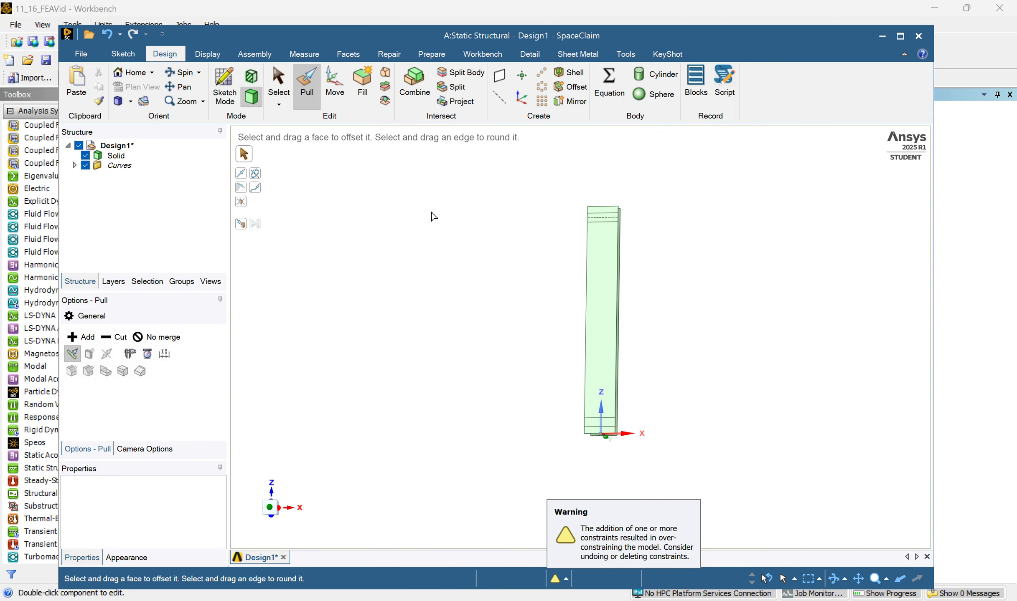
{"action": "left_click", "coordinate": [609, 219]}
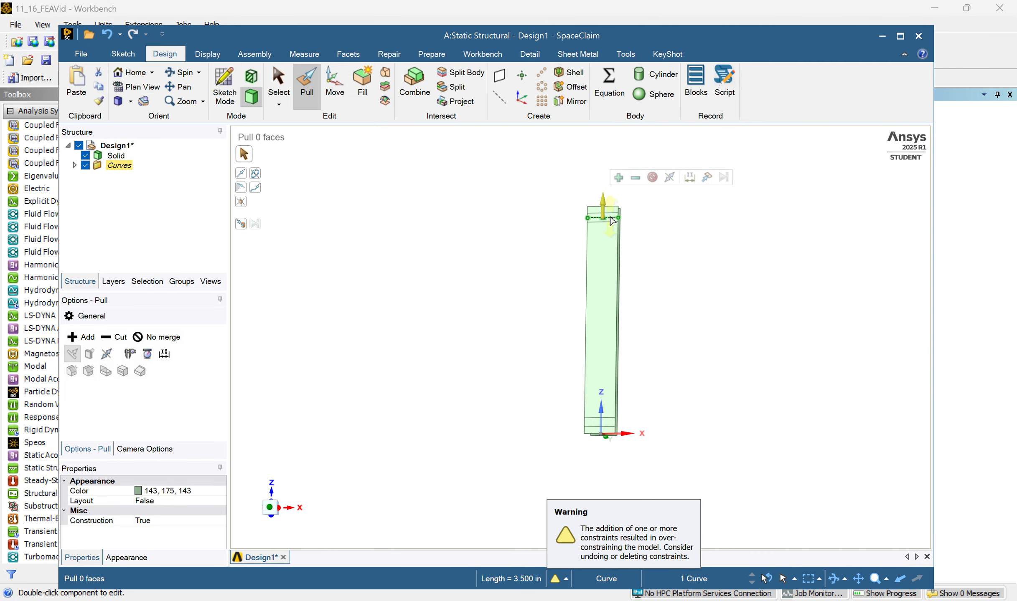
{"action": "right_click", "coordinate": [612, 221]}
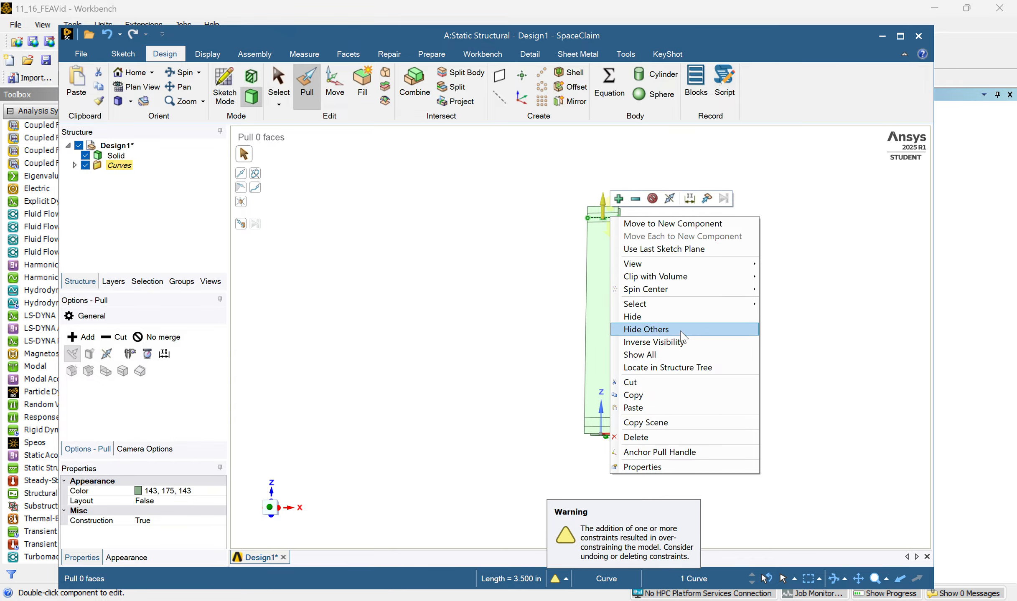
{"action": "left_click", "coordinate": [637, 438]}
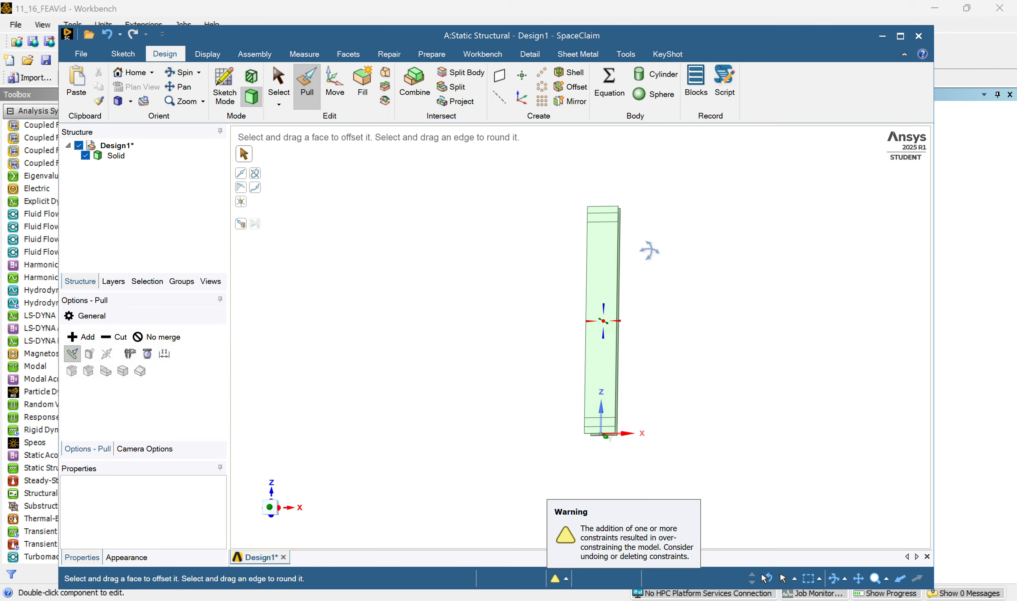
Rotate the beam to view it at an angle and save the project.
{"action": "middle_click_drag", "start_coordinate": [650, 249], "coordinate": [538, 314]}
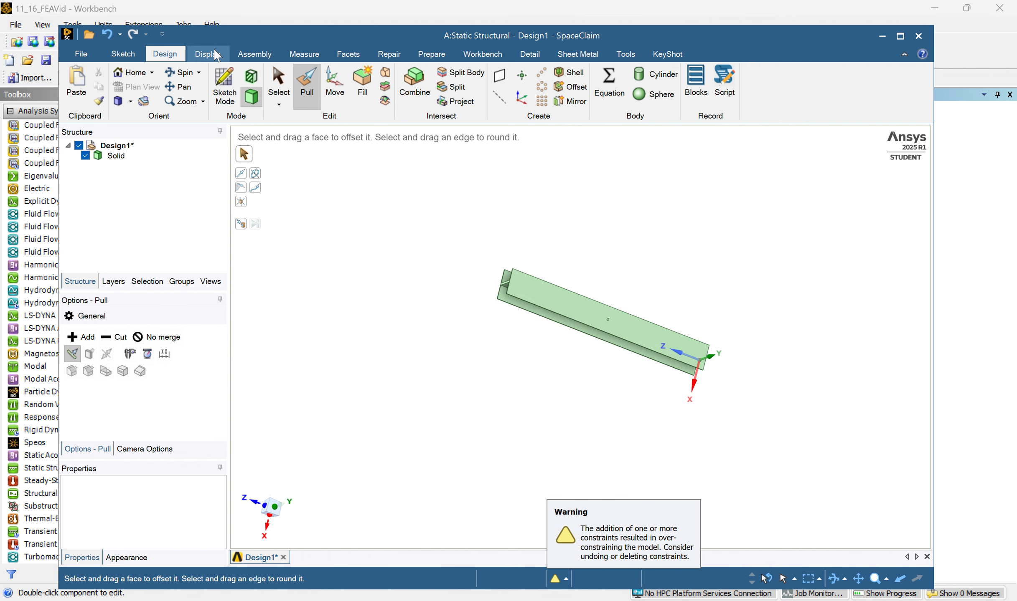
{"action": "left_click", "coordinate": [81, 53]}
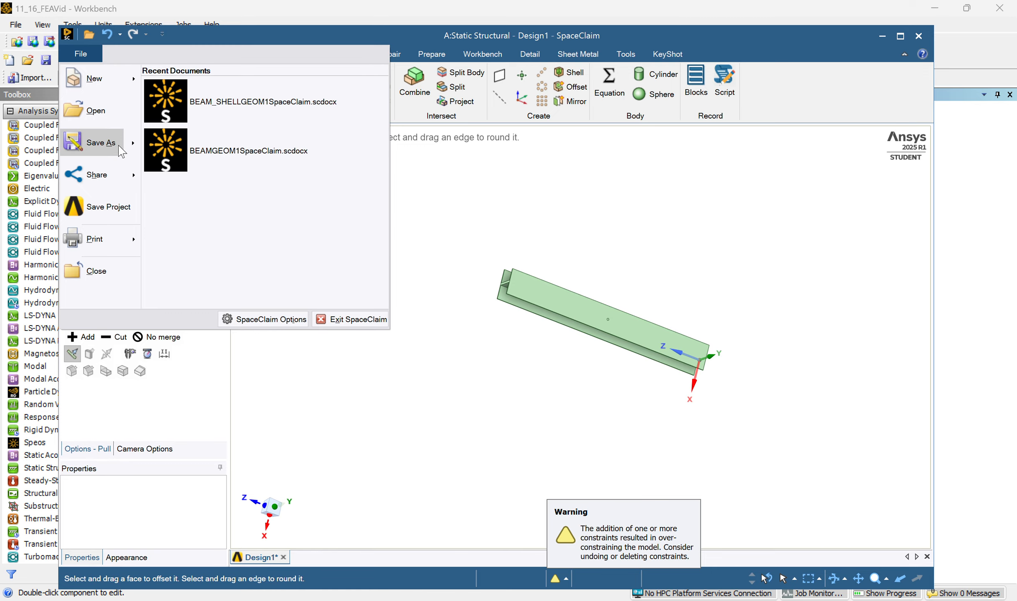
{"action": "left_click", "coordinate": [84, 210]}
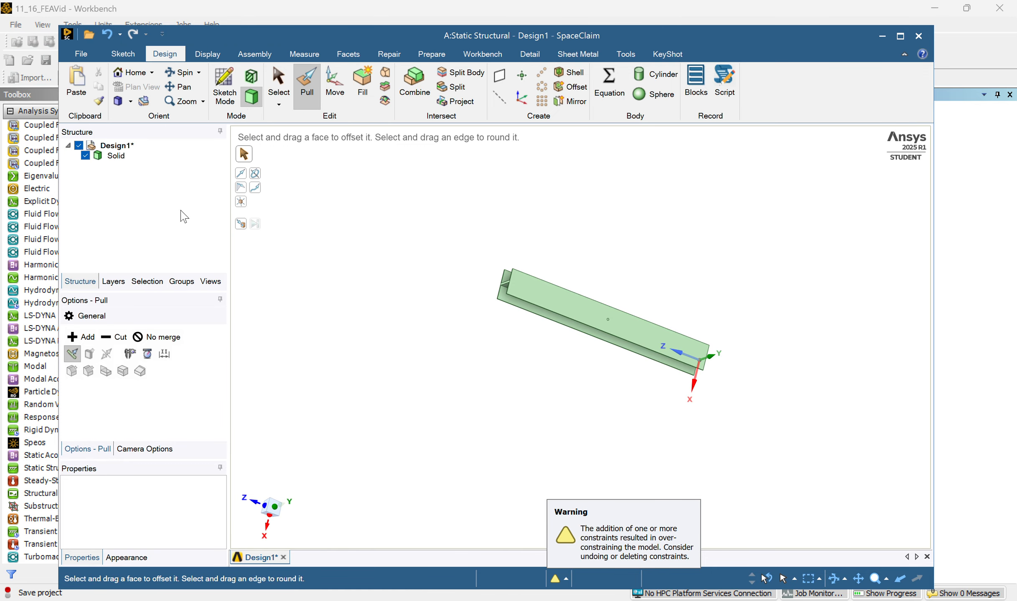
Return to the Workbench project schematic and open the Static Structural system's model in Mechanical.
{"action": "middle_click_drag", "start_coordinate": [575, 293], "coordinate": [594, 231]}
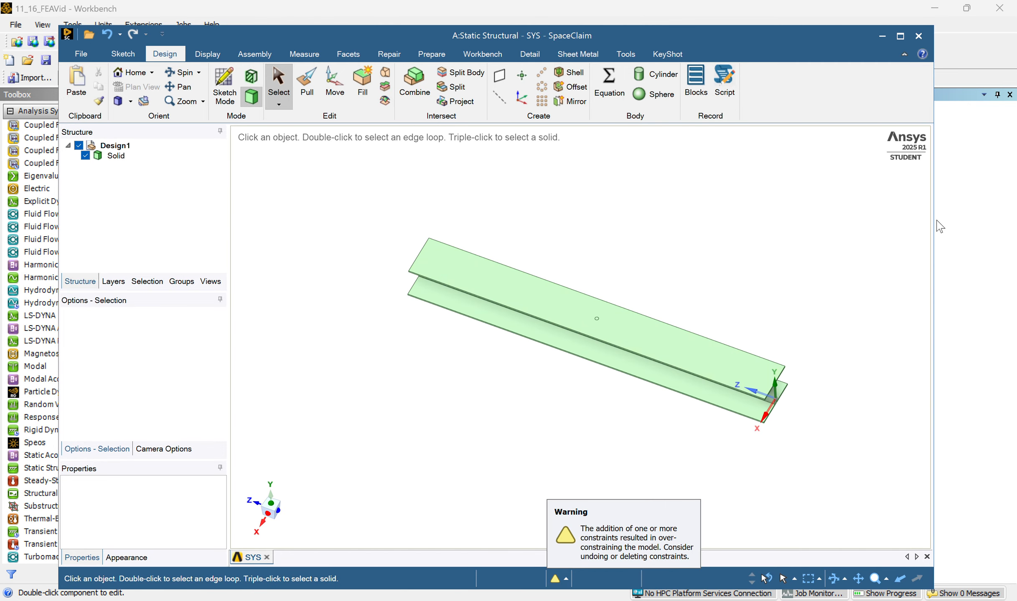
{"action": "left_click", "coordinate": [971, 216]}
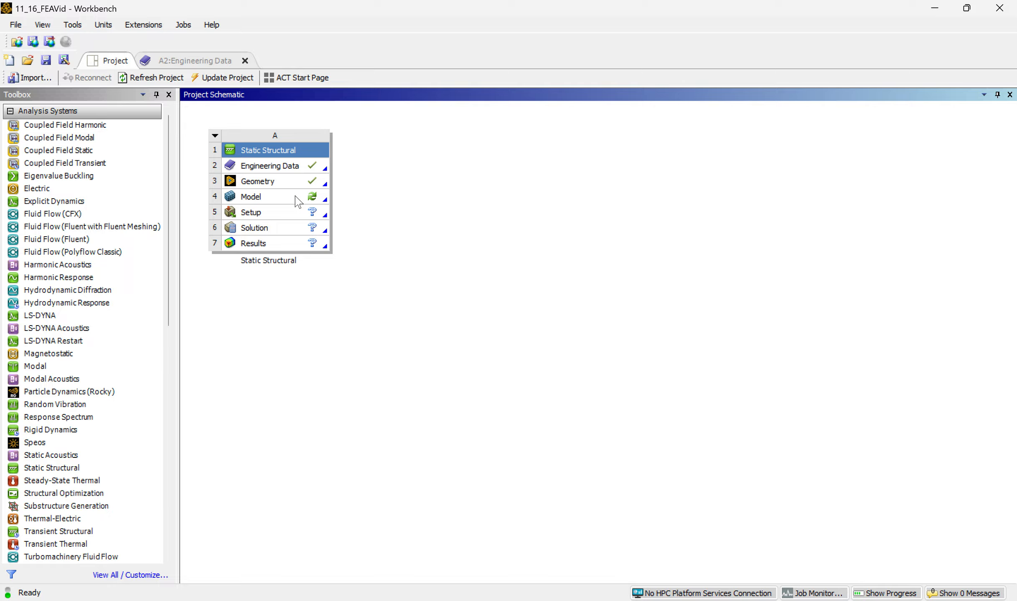
{"action": "double_click", "coordinate": [285, 200]}
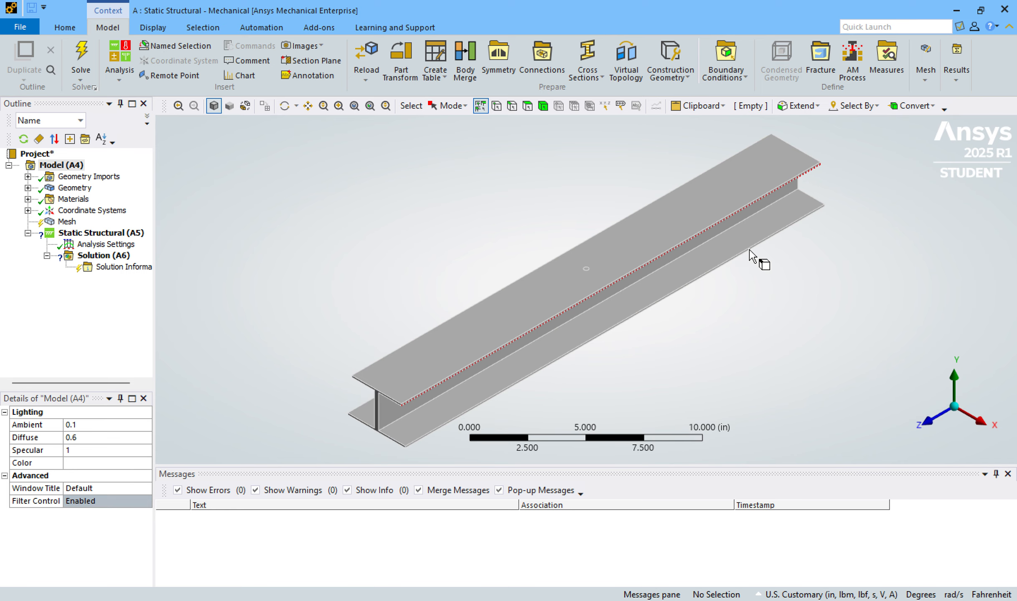
Add a mesh sizing scoped to the I-beam body with an element size of 0.2 in.
{"action": "mouse_move", "coordinate": [490, 231]}
{"action": "middle_mouse_down"}
{"action": "mouse_move", "coordinate": [454, 184]}
{"action": "mouse_move", "coordinate": [438, 138]}
{"action": "mouse_move", "coordinate": [456, 238]}
{"action": "mouse_move", "coordinate": [496, 241]}
{"action": "mouse_move", "coordinate": [472, 229]}
{"action": "mouse_move", "coordinate": [476, 237]}
{"action": "middle_mouse_up"}
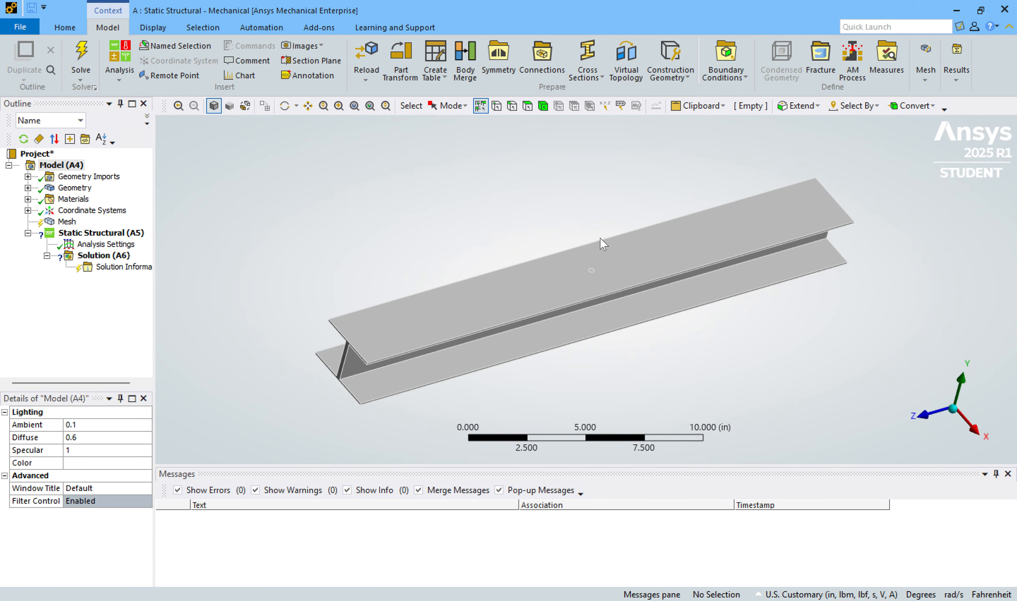
{"action": "left_click", "coordinate": [67, 222]}
{"action": "middle_click_drag", "start_coordinate": [502, 202], "coordinate": [472, 205]}
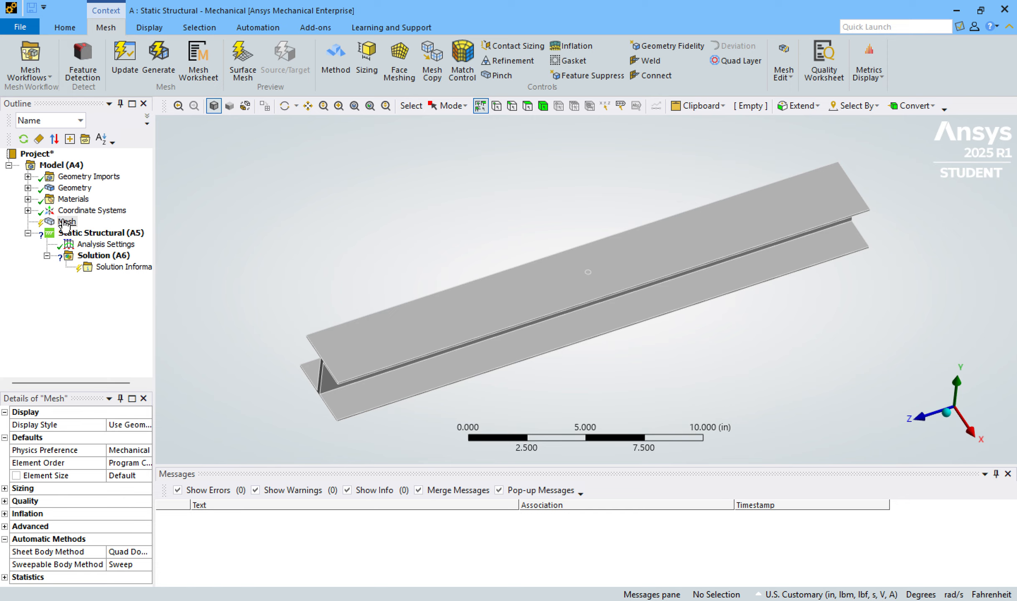
{"action": "left_click", "coordinate": [374, 69]}
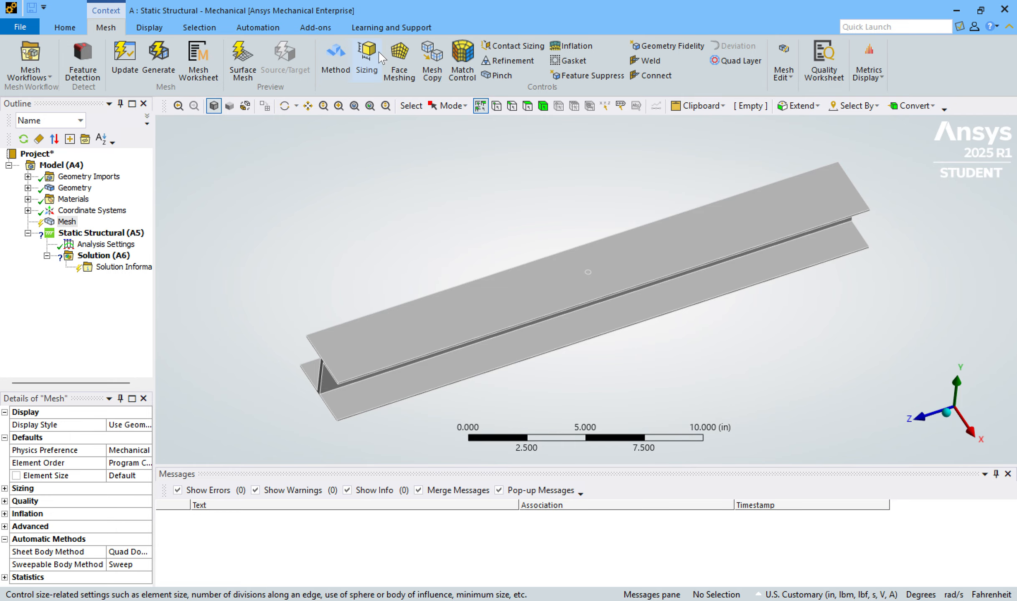
{"action": "left_click", "coordinate": [373, 55]}
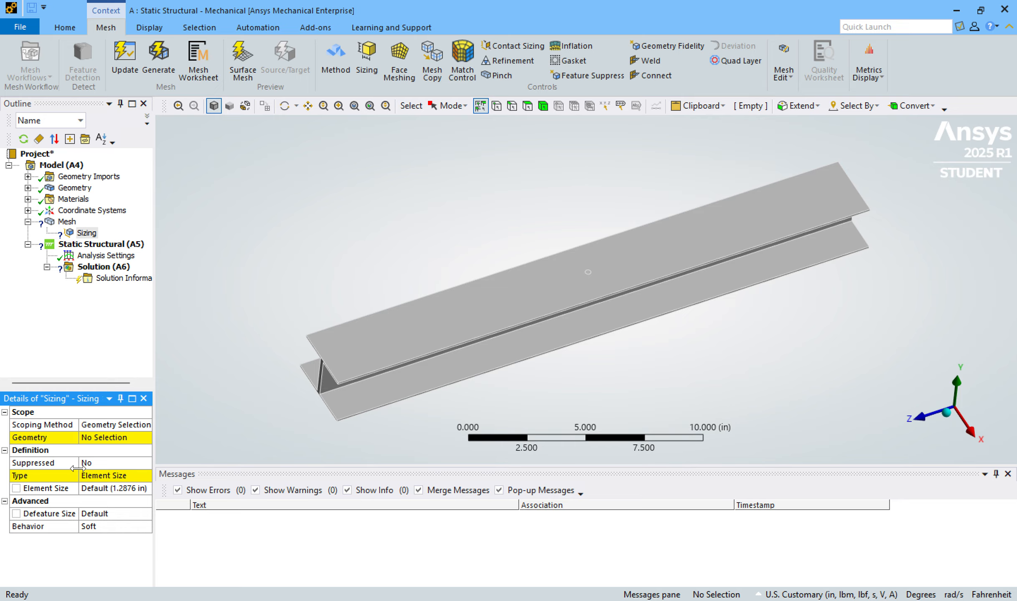
{"action": "left_click", "coordinate": [543, 106]}
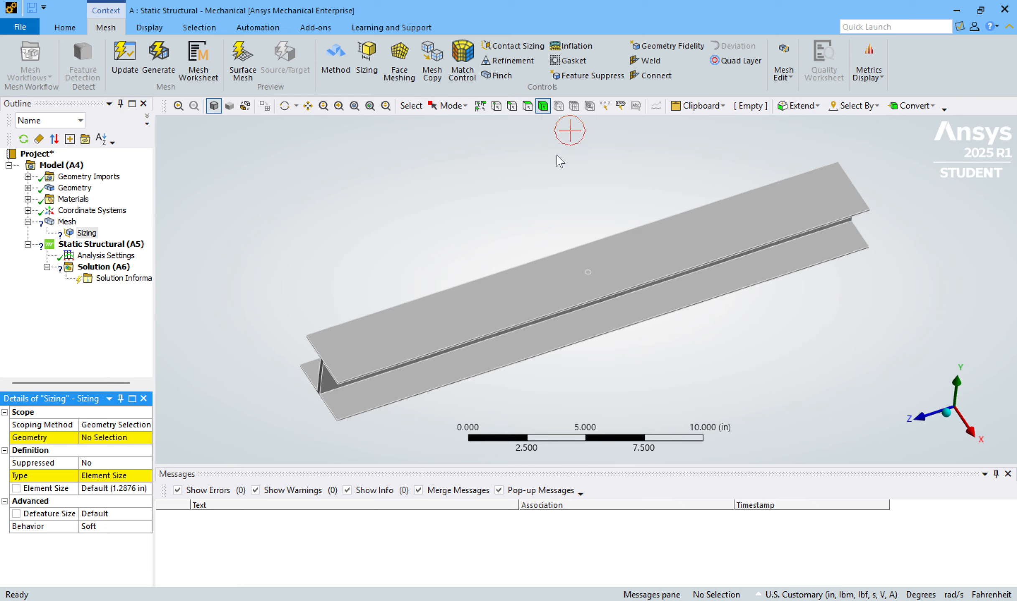
{"action": "left_click", "coordinate": [549, 305]}
{"action": "left_click", "coordinate": [103, 440]}
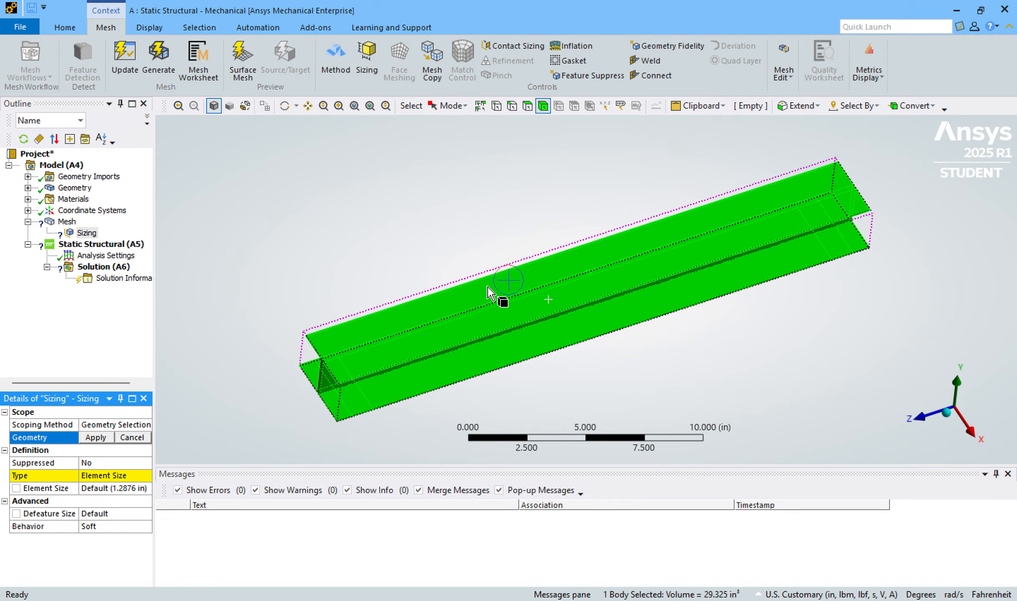
{"action": "left_click", "coordinate": [105, 441]}
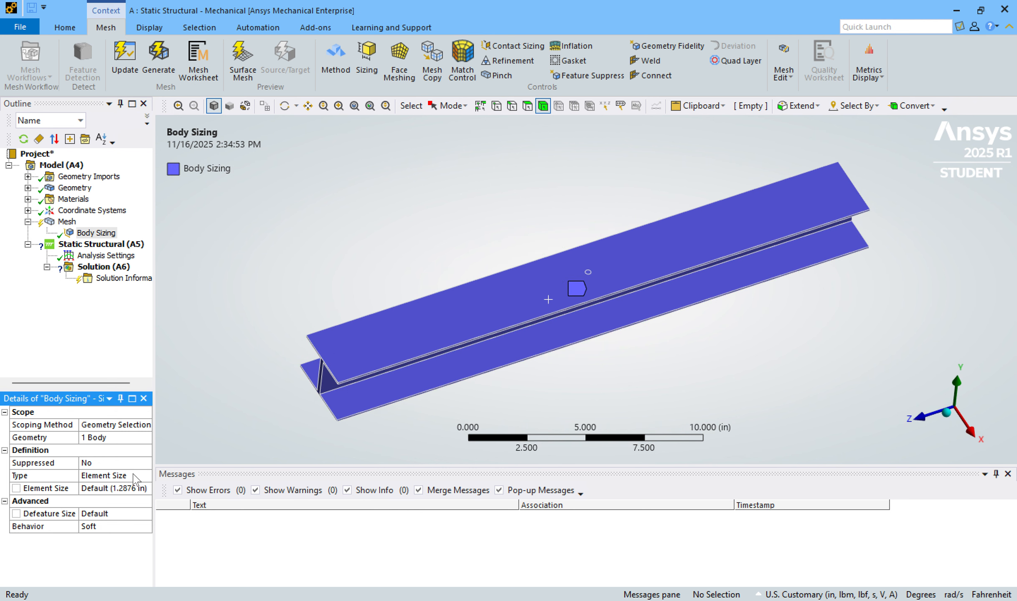
{"action": "left_click", "coordinate": [131, 487]}
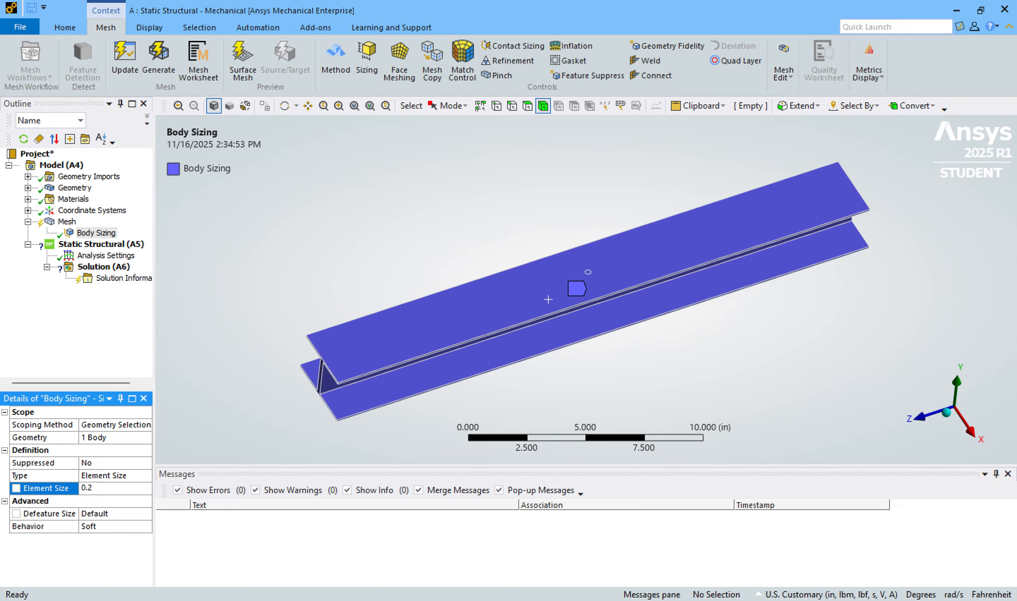
{"action": "left_click", "coordinate": [291, 308]}
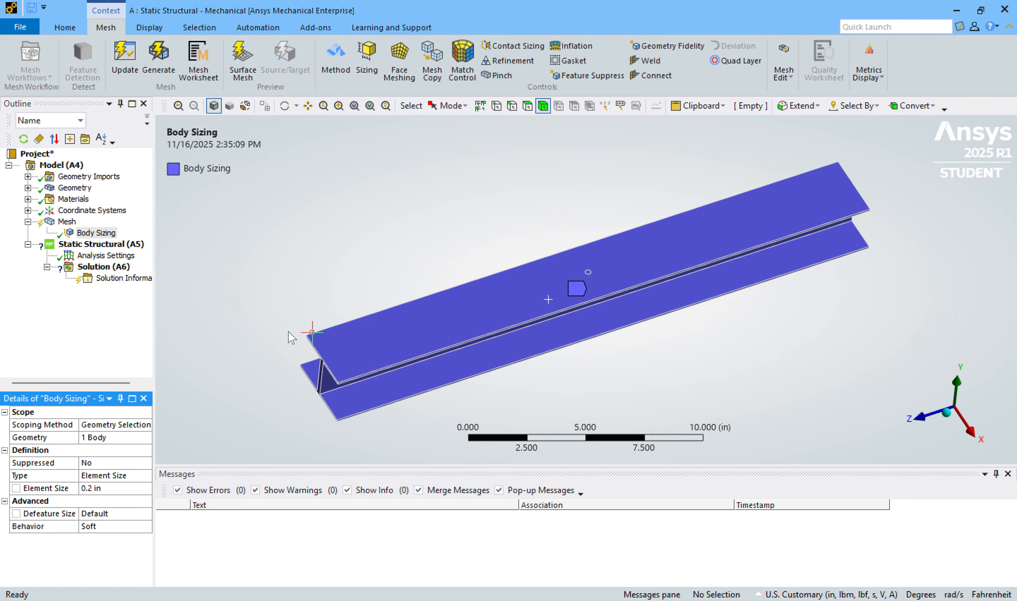
Add a mesh method control and scope it to the I-beam body.
{"action": "middle_click_drag", "start_coordinate": [335, 342], "coordinate": [328, 255]}
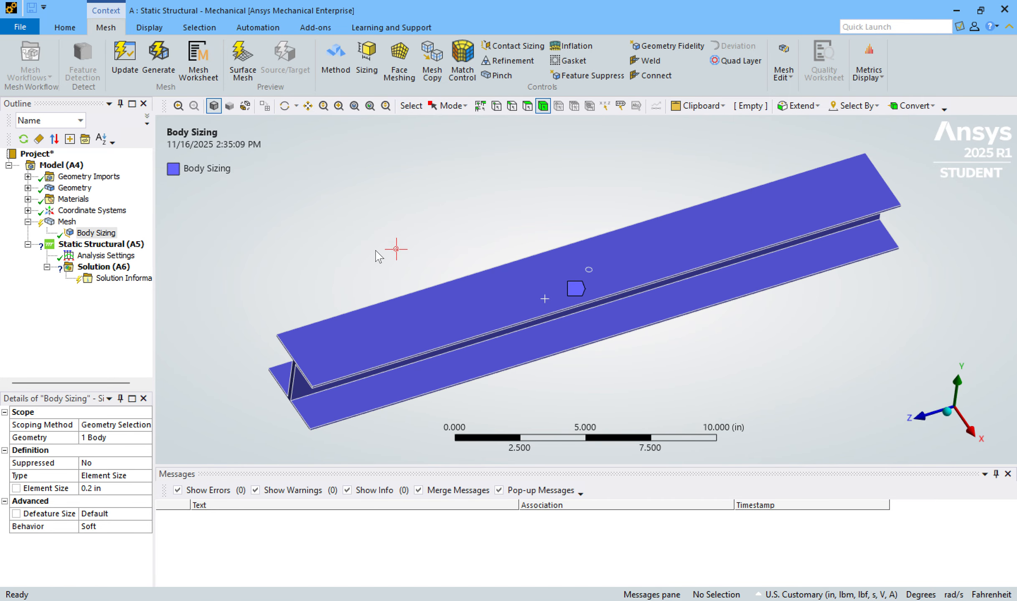
{"action": "middle_click_drag", "start_coordinate": [449, 210], "coordinate": [398, 232]}
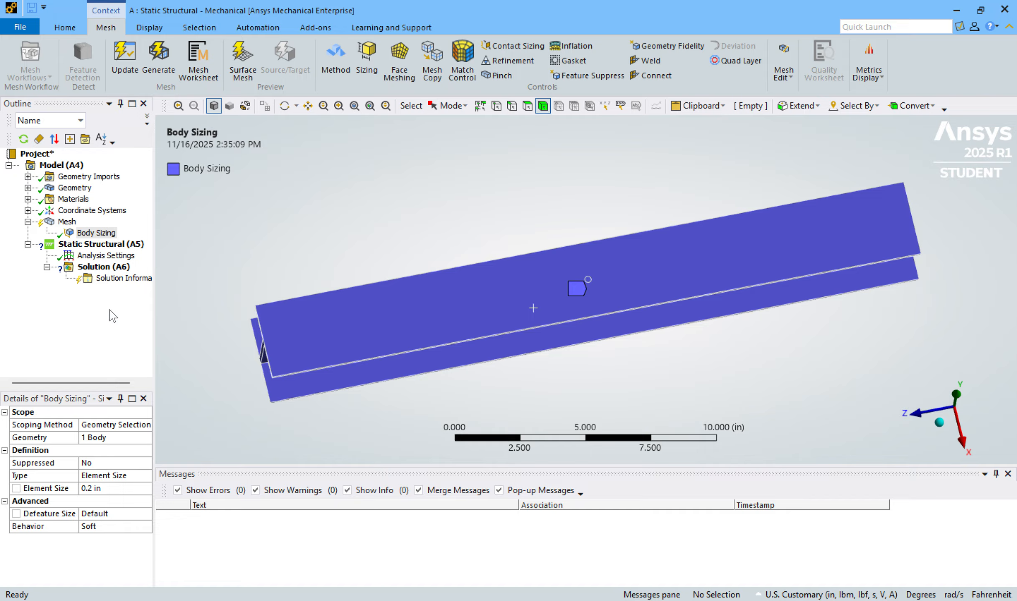
{"action": "left_click", "coordinate": [337, 70]}
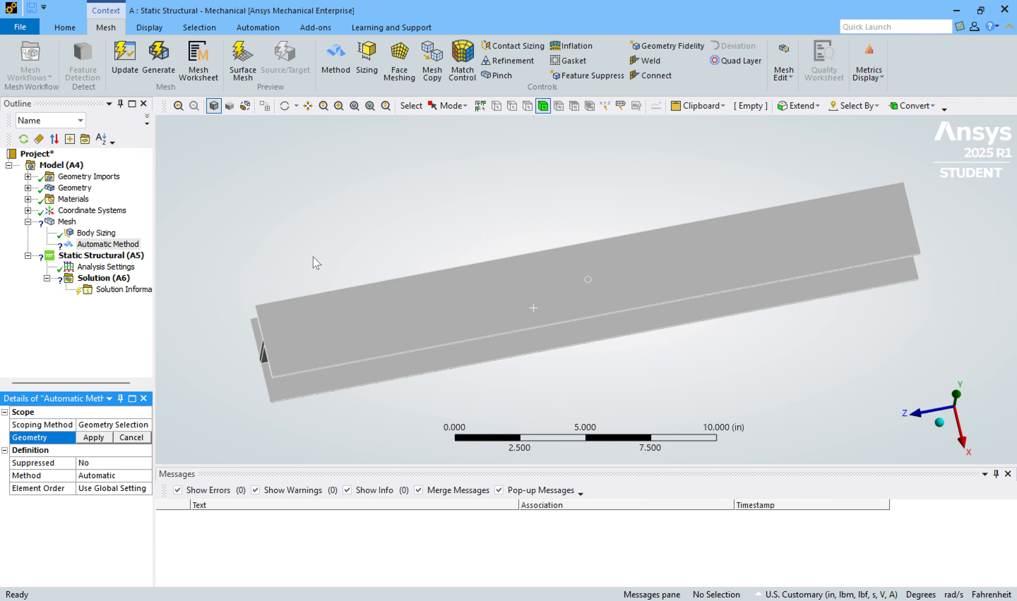
{"action": "left_click", "coordinate": [488, 290]}
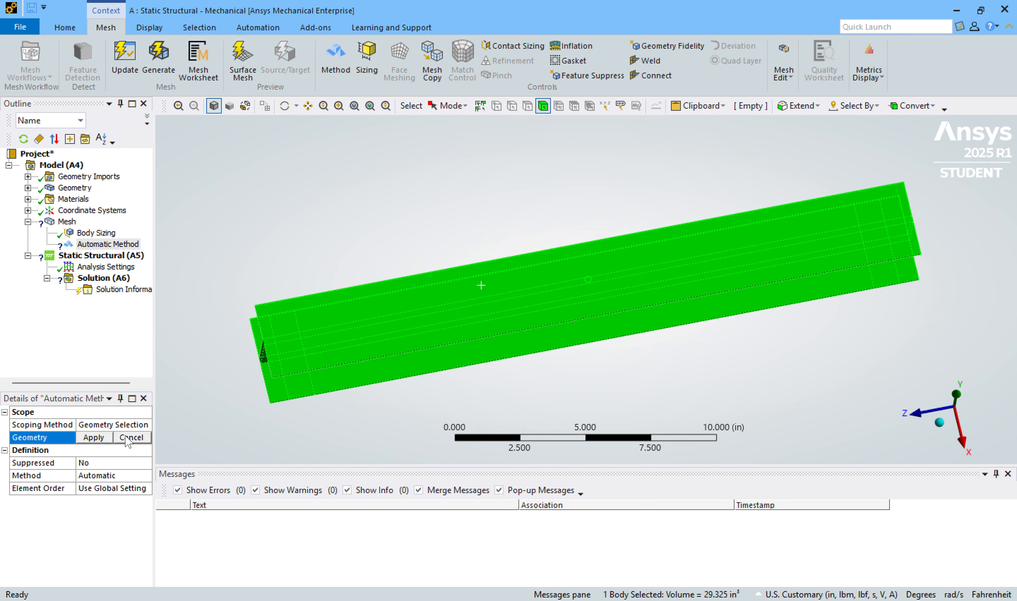
{"action": "left_click", "coordinate": [94, 439]}
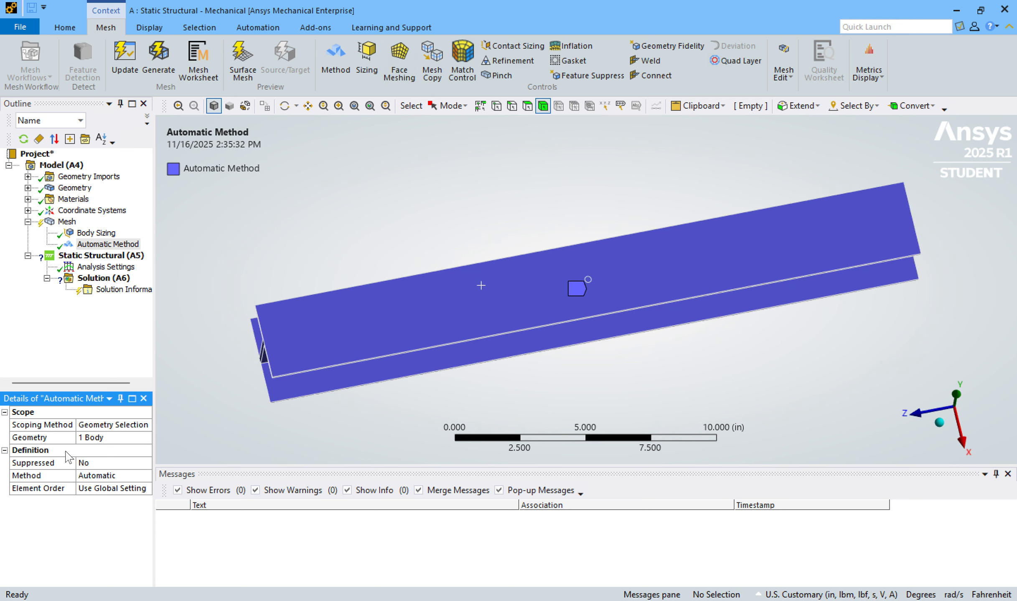
{"action": "left_click", "coordinate": [119, 425]}
{"action": "left_click", "coordinate": [126, 438]}
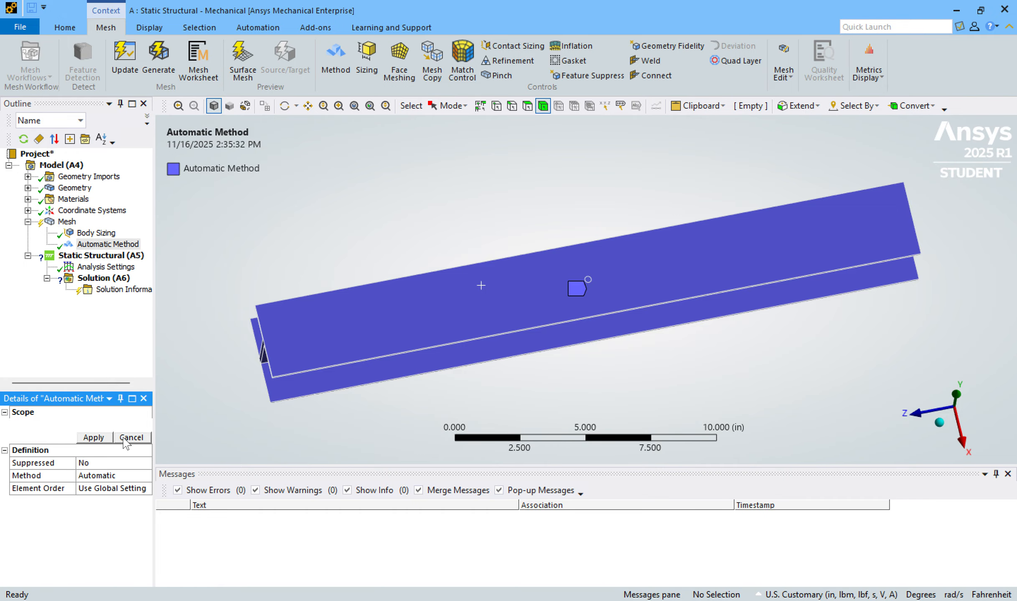
{"action": "left_click", "coordinate": [117, 247]}
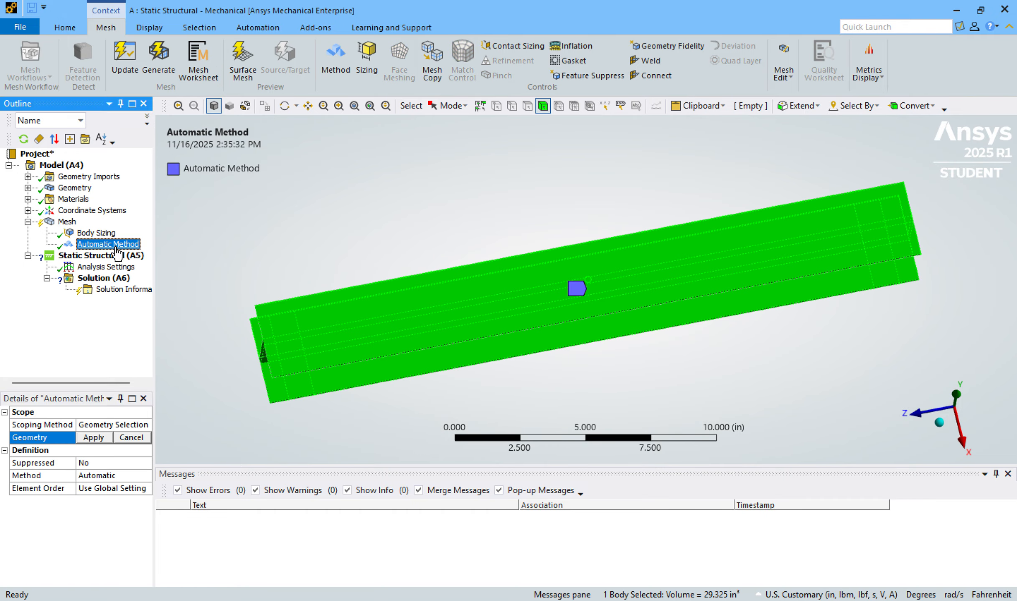
Set the mesh method to Tetrahedrons, keeping the Patch Conforming algorithm.
{"action": "left_click", "coordinate": [100, 477]}
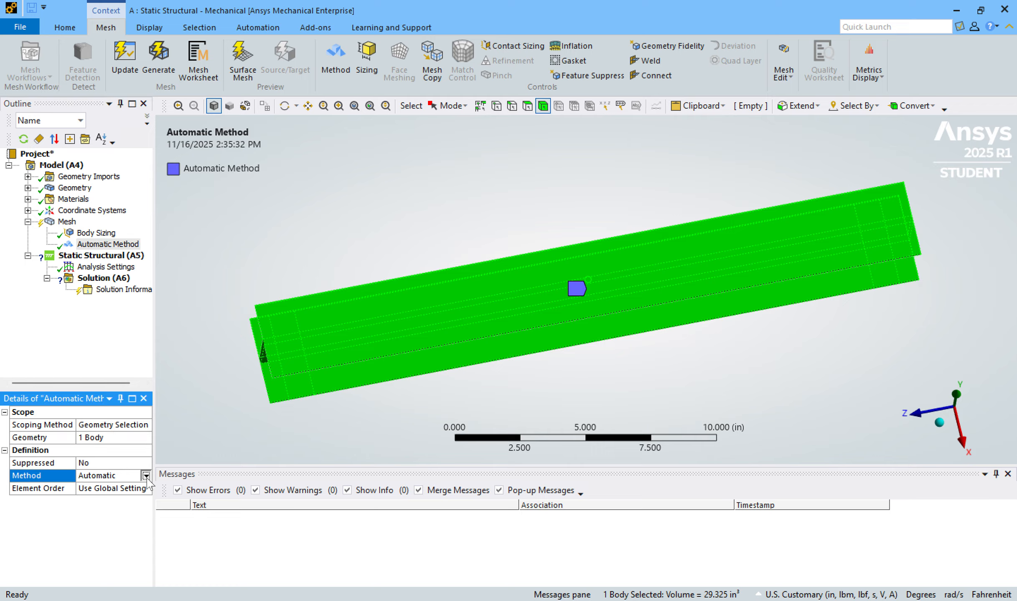
{"action": "left_click", "coordinate": [102, 476]}
{"action": "left_click", "coordinate": [109, 497]}
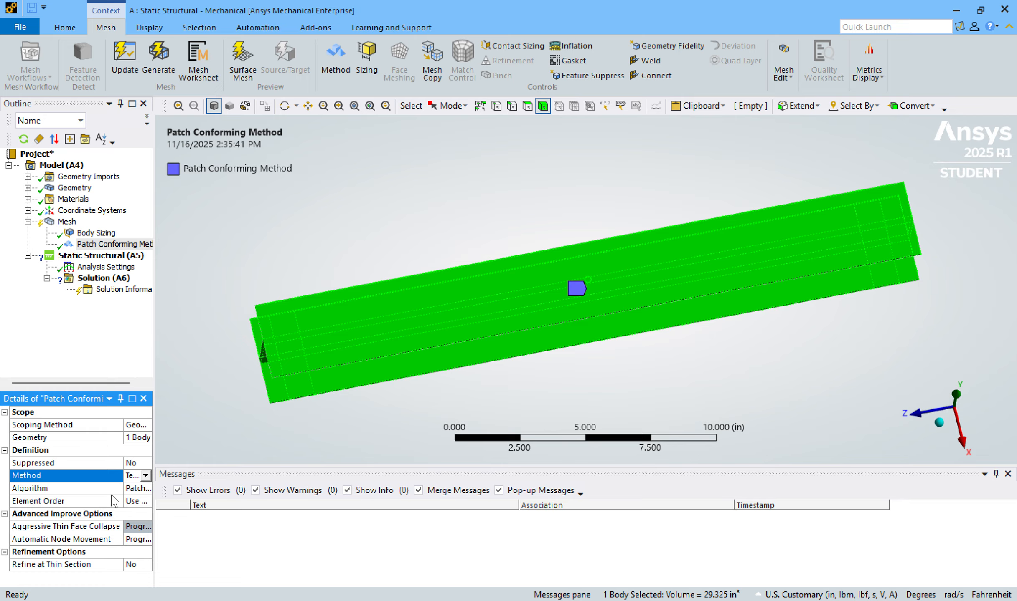
{"action": "left_click", "coordinate": [134, 488]}
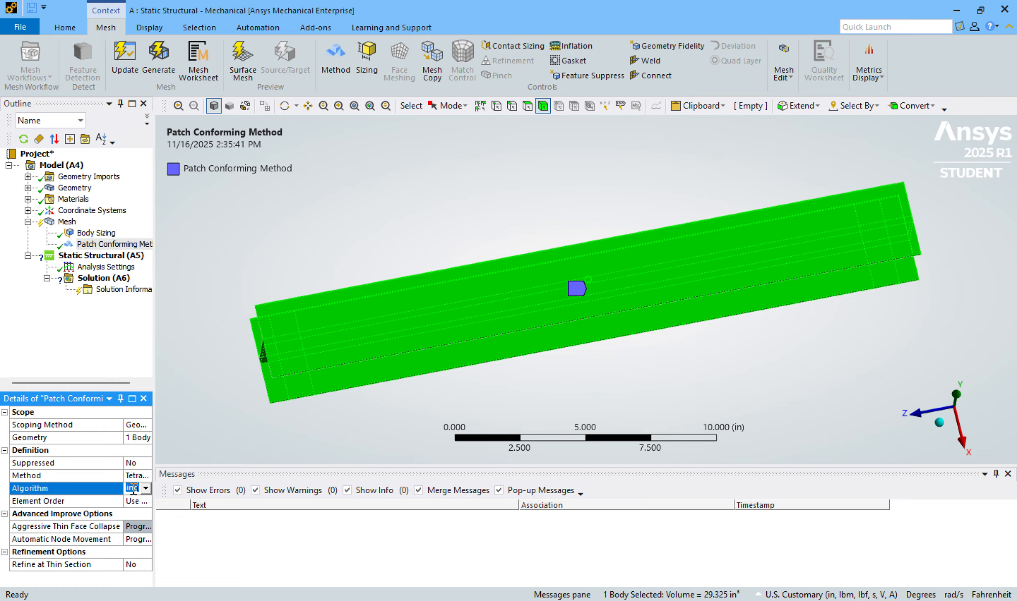
{"action": "left_click", "coordinate": [110, 368]}
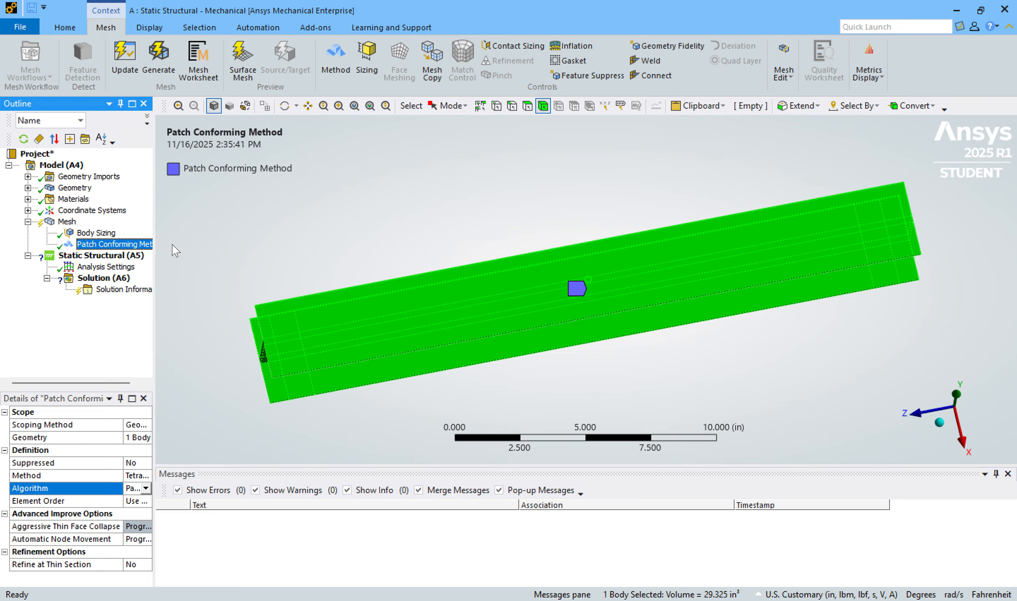
Update the mesh and inspect the generated elements on the I-beam.
{"action": "right_click", "coordinate": [67, 222]}
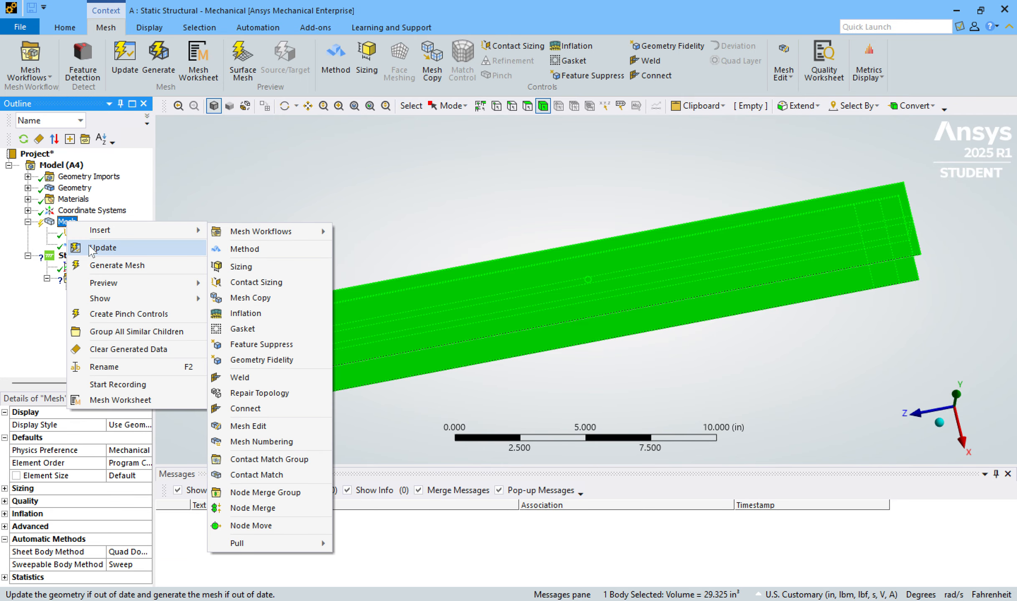
{"action": "left_click", "coordinate": [91, 248]}
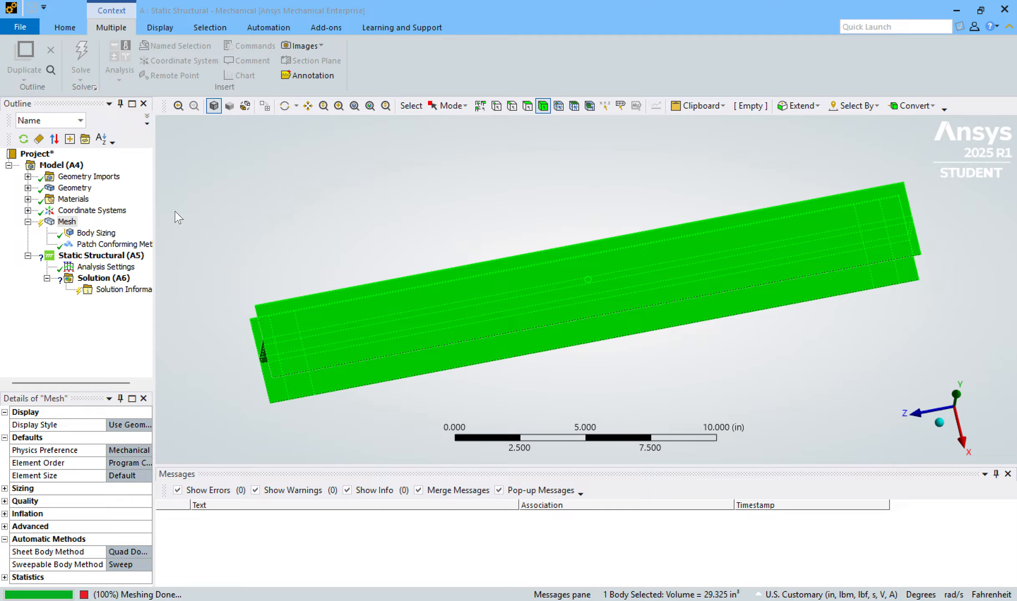
{"action": "left_click", "coordinate": [66, 223]}
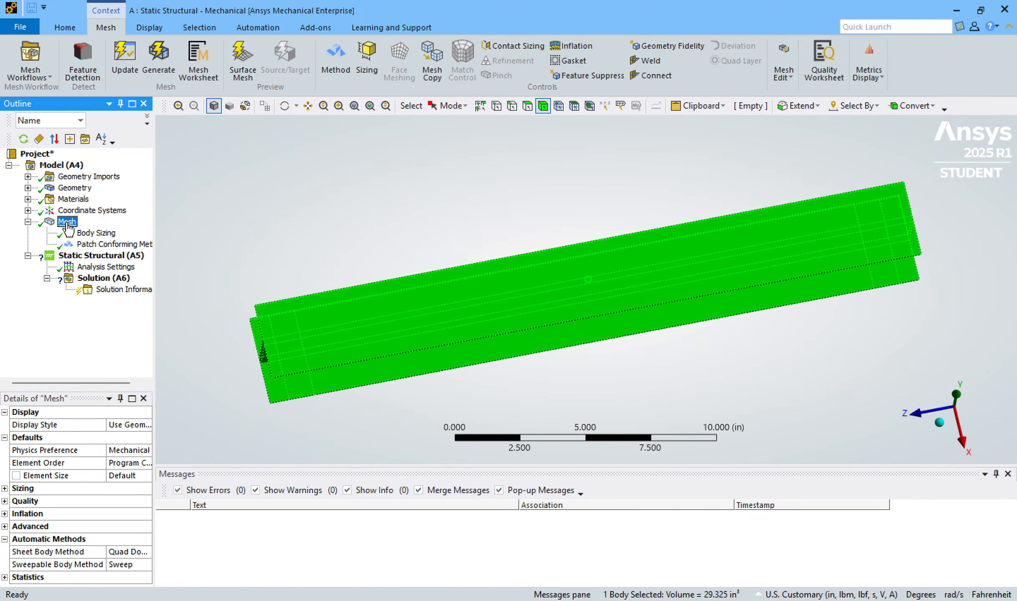
{"action": "left_click", "coordinate": [274, 209]}
{"action": "middle_click_drag", "start_coordinate": [472, 245], "coordinate": [496, 297]}
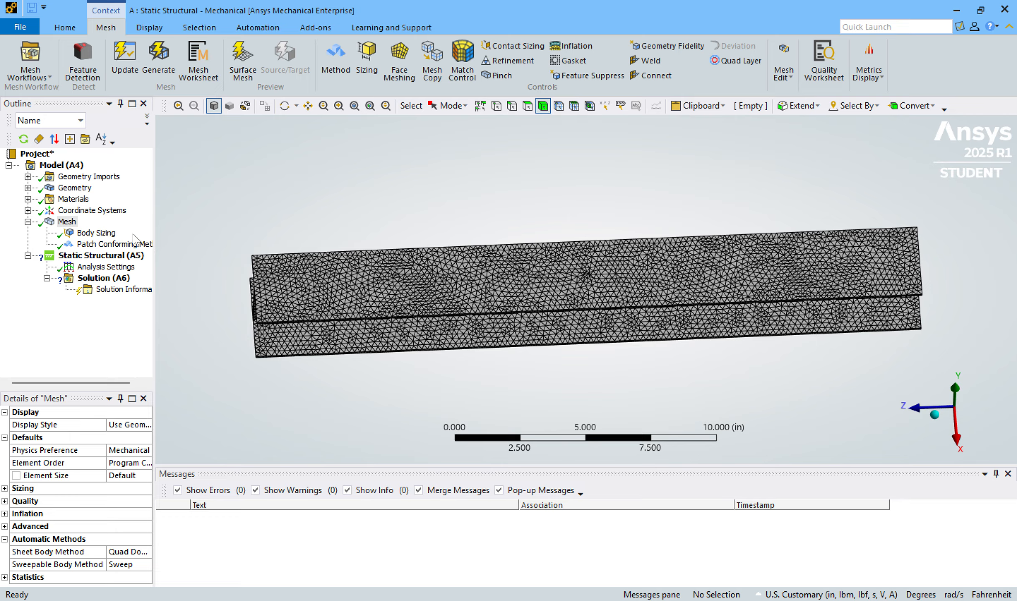
Apply a fixed support to the support area face near the +Z end of the bottom flange's underside.
{"action": "left_click", "coordinate": [100, 255]}
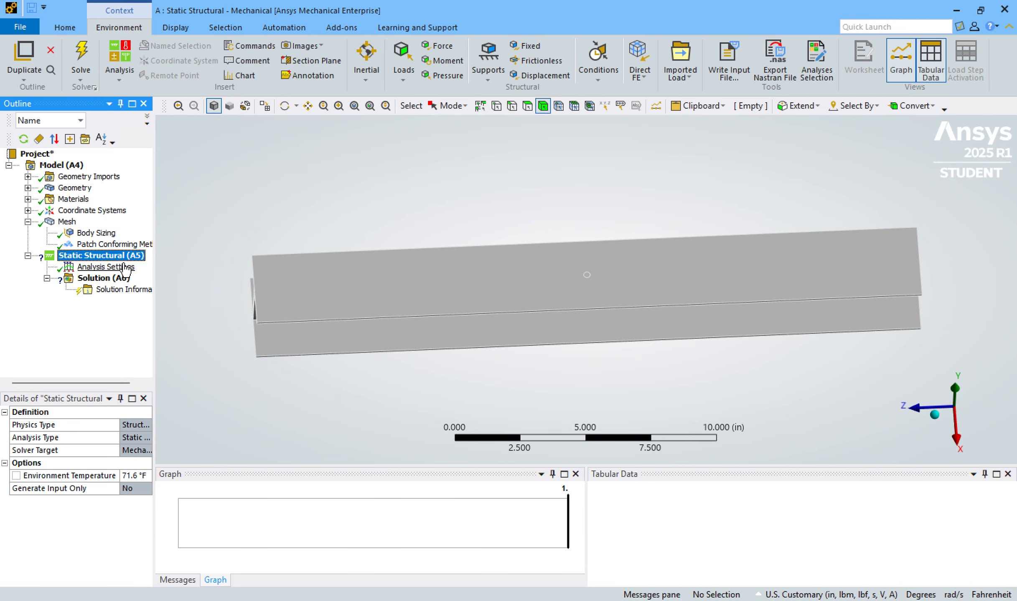
{"action": "middle_click_drag", "start_coordinate": [389, 180], "coordinate": [392, 84]}
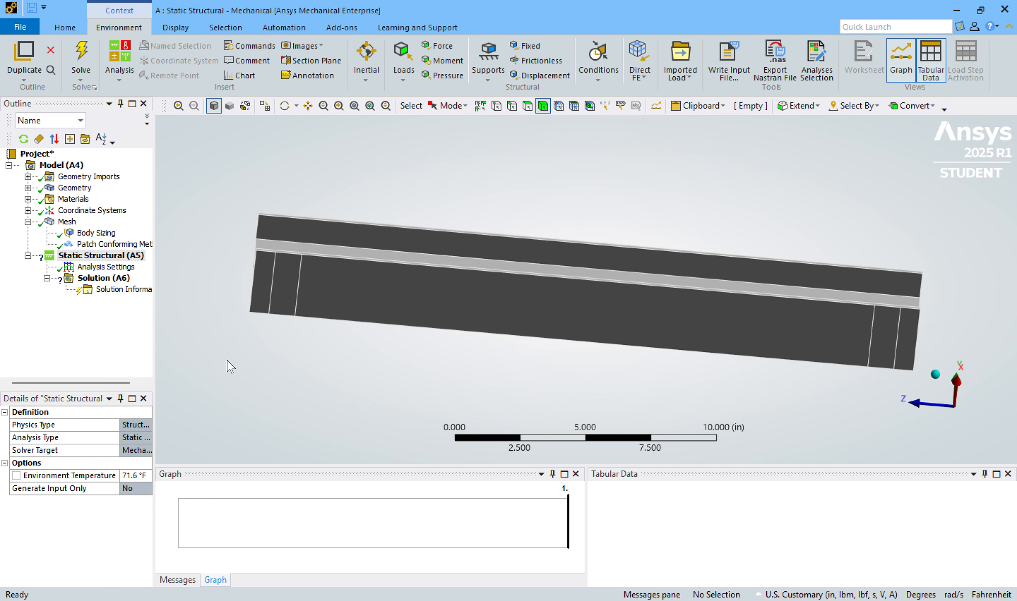
{"action": "left_click", "coordinate": [119, 255]}
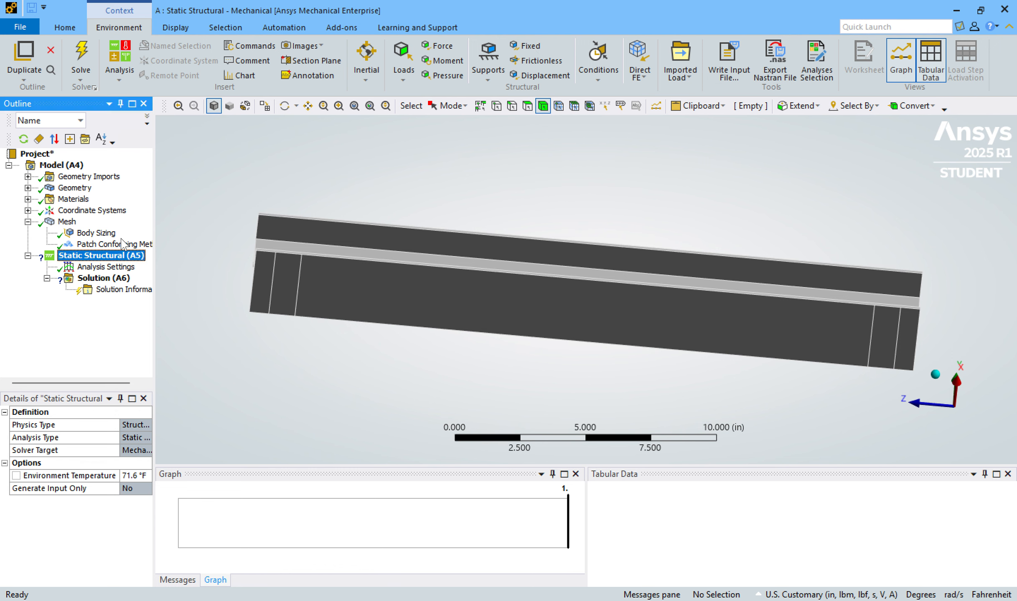
{"action": "left_click", "coordinate": [528, 49]}
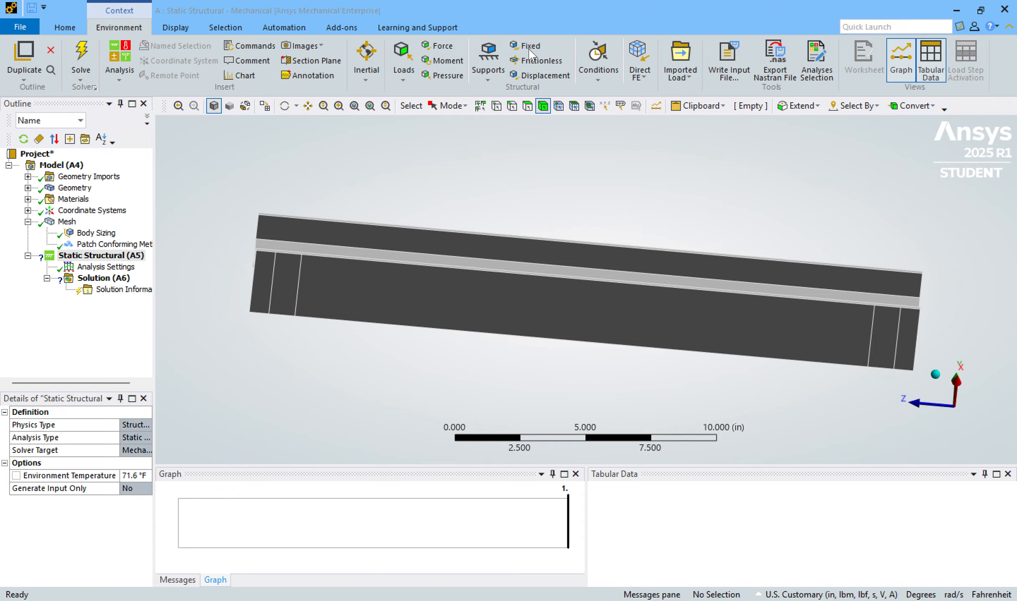
{"action": "left_click", "coordinate": [96, 257]}
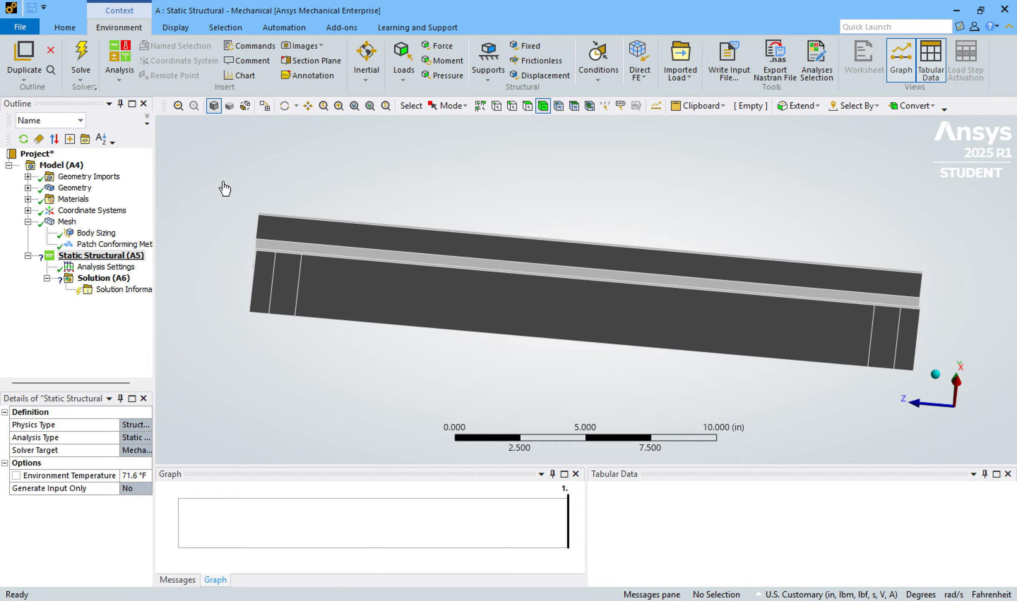
{"action": "left_click", "coordinate": [530, 49]}
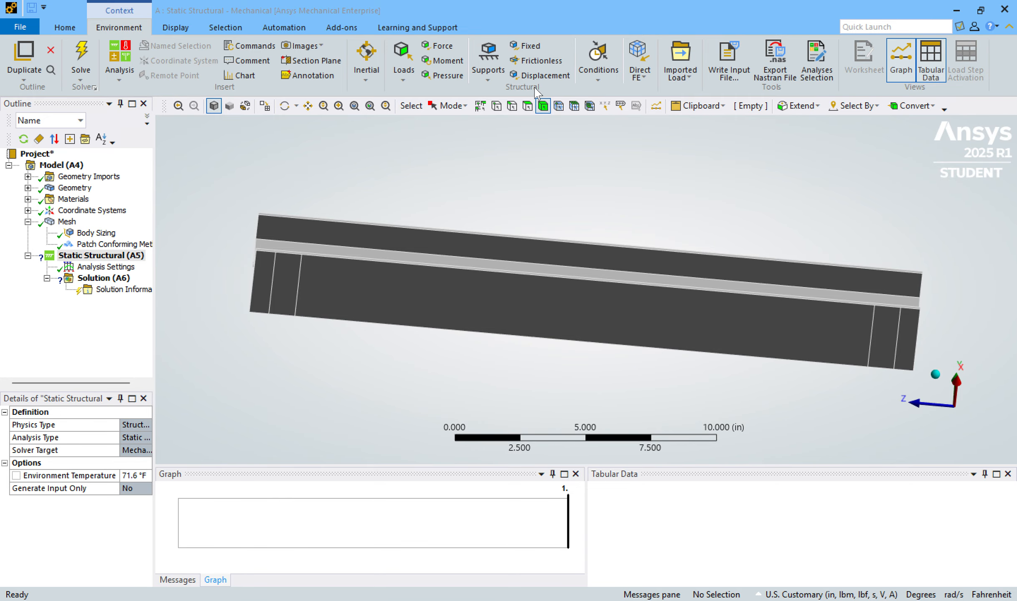
{"action": "left_click", "coordinate": [528, 106]}
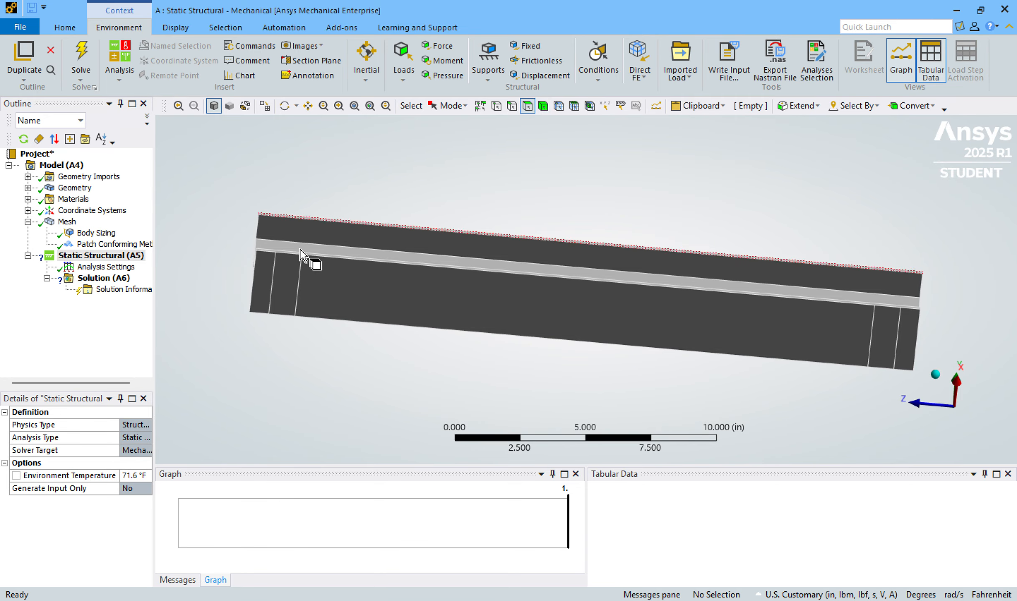
{"action": "left_click", "coordinate": [295, 272]}
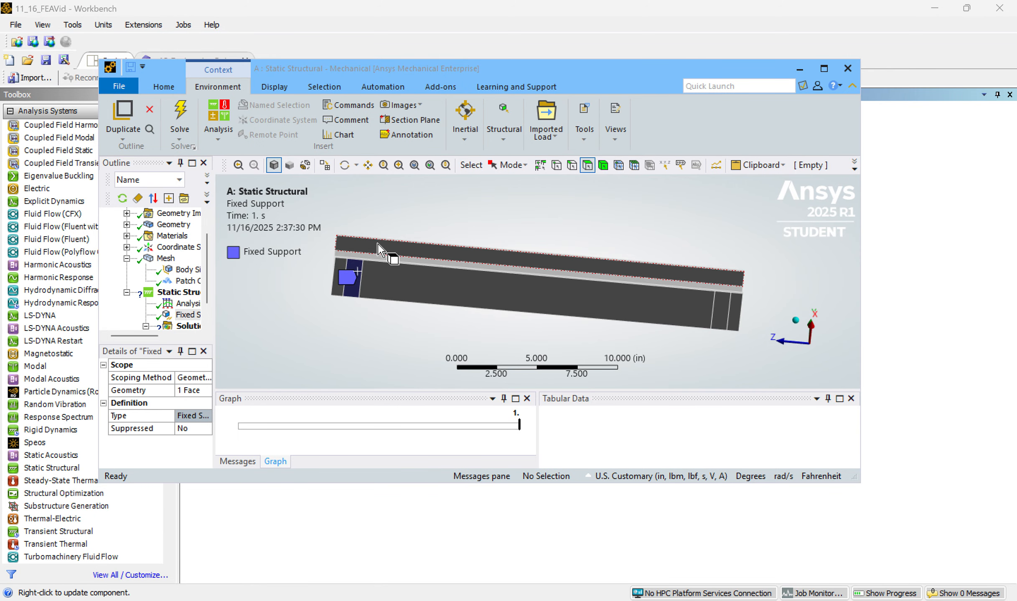
Apply a second fixed support to the support area face near the -Z end of the bottom flange's underside.
{"action": "left_click", "coordinate": [173, 294]}
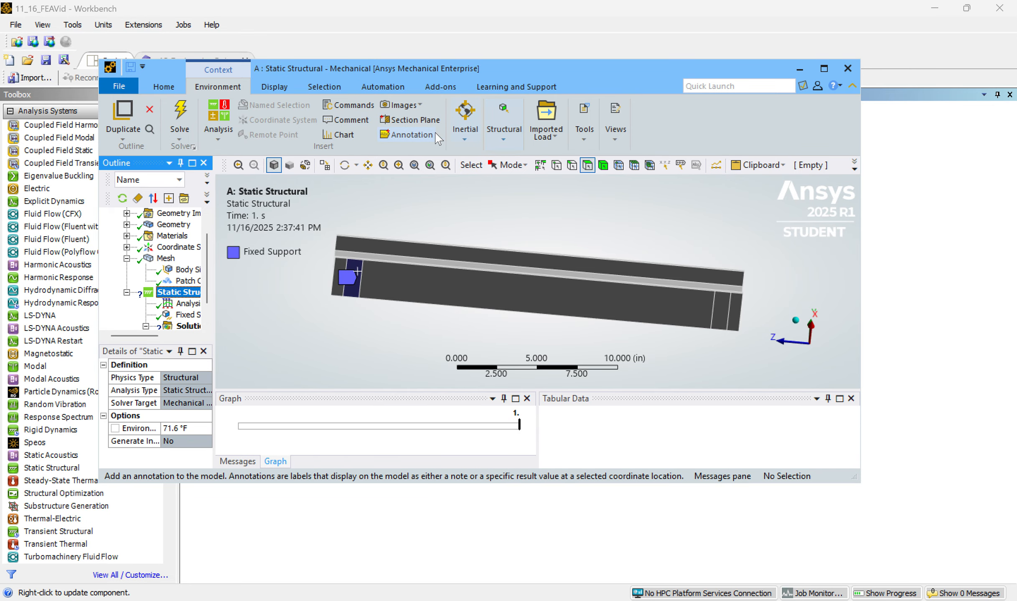
{"action": "left_click", "coordinate": [508, 145]}
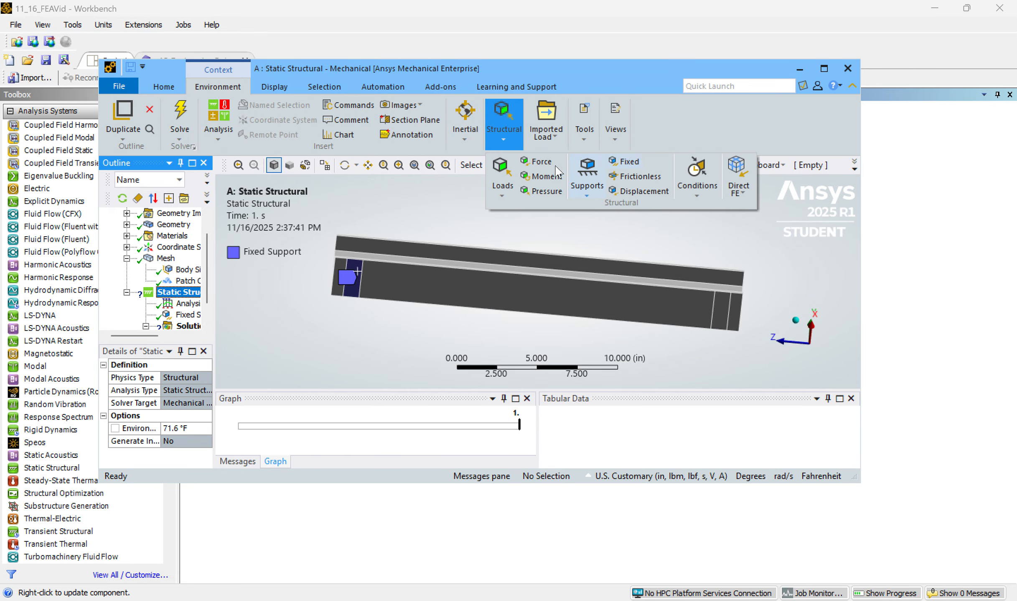
{"action": "left_click", "coordinate": [628, 163]}
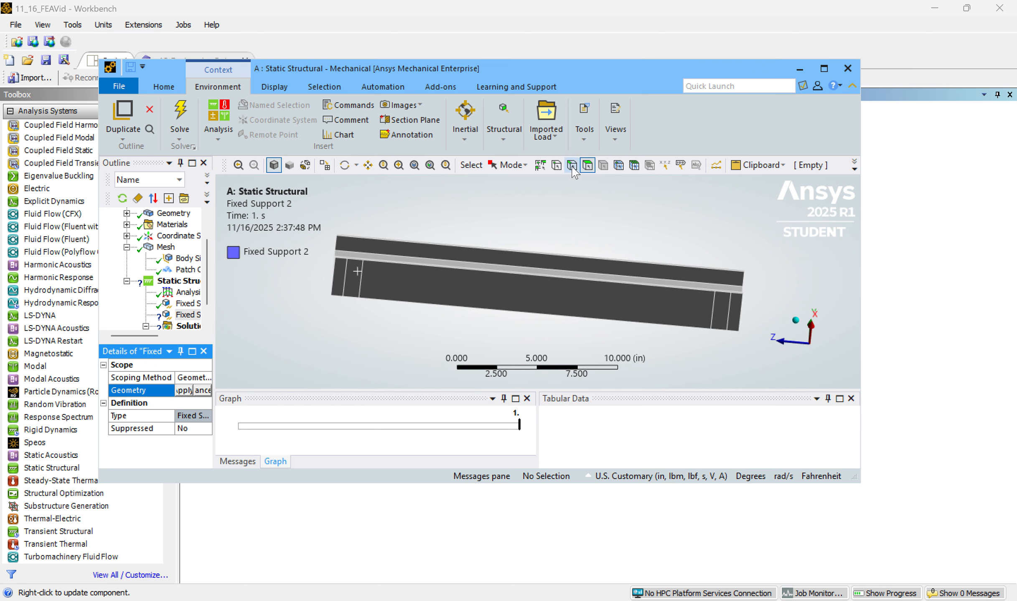
{"action": "left_click", "coordinate": [718, 307]}
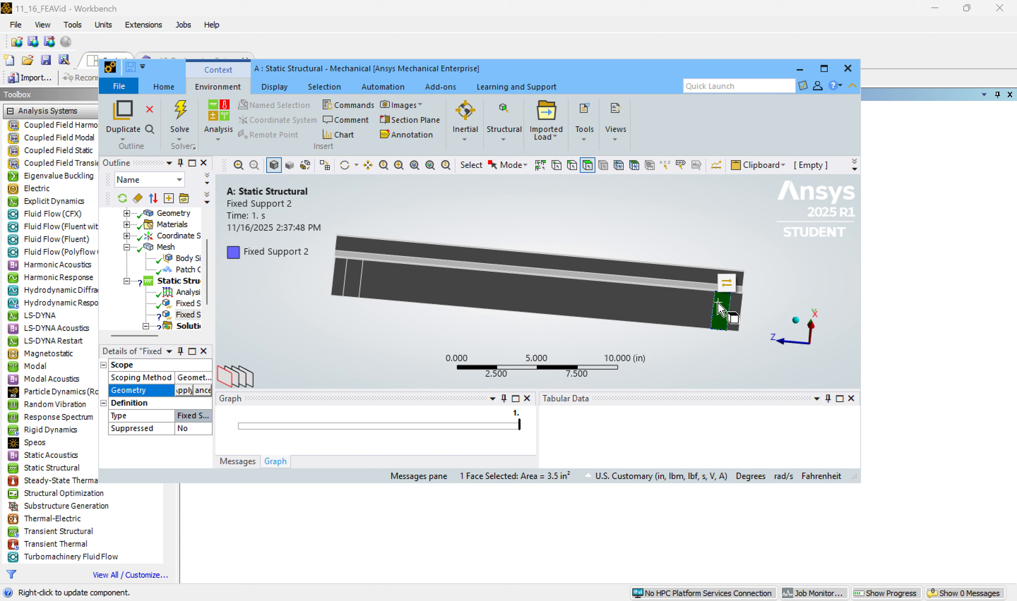
{"action": "left_click", "coordinate": [182, 390]}
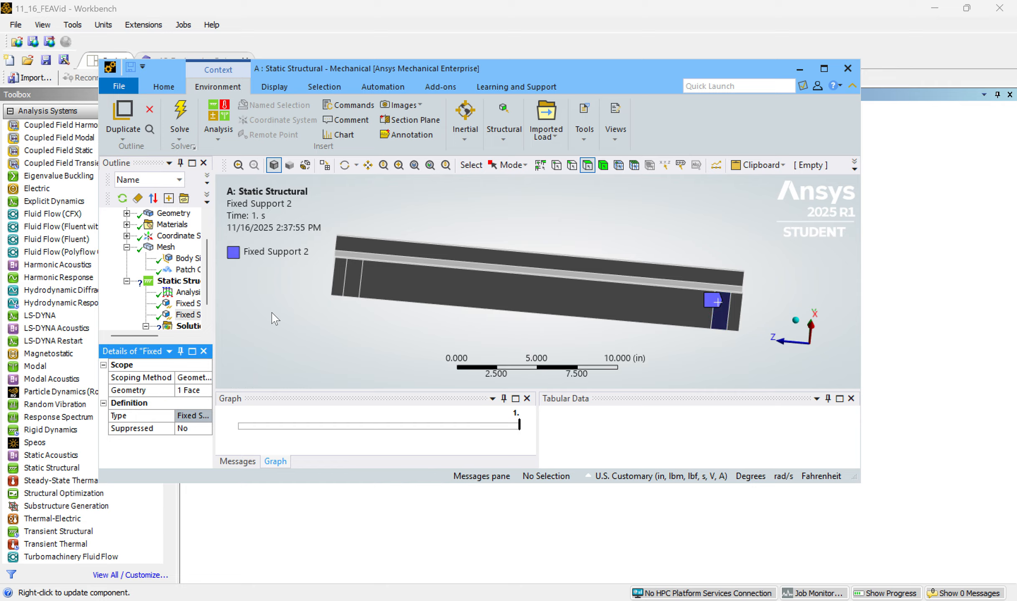
Review the two fixed supports in turn to check which bottom flange face each one is scoped to.
{"action": "left_click", "coordinate": [187, 304]}
{"action": "left_click", "coordinate": [188, 315]}
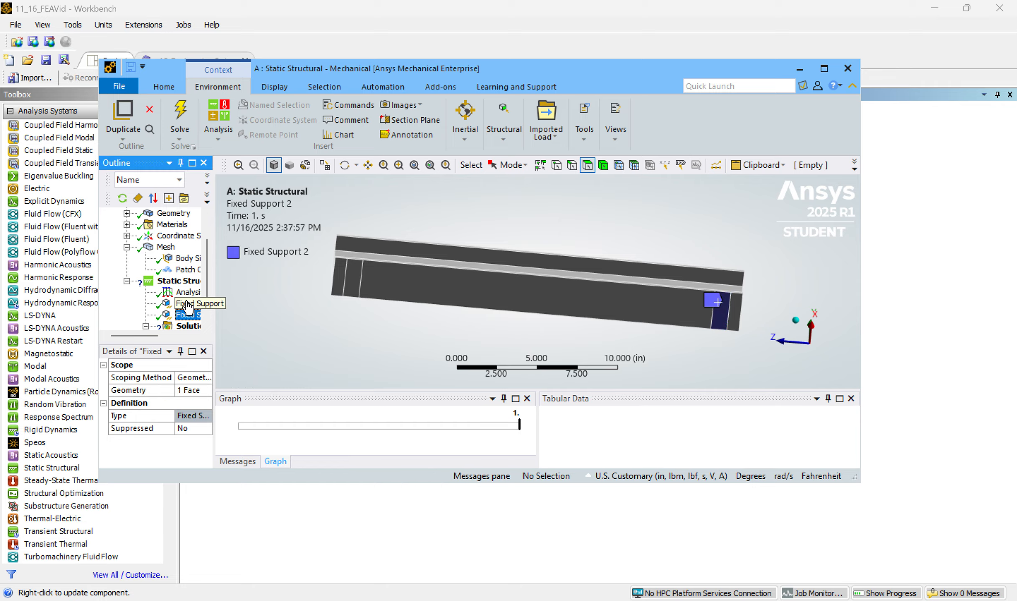
{"action": "left_click", "coordinate": [187, 304]}
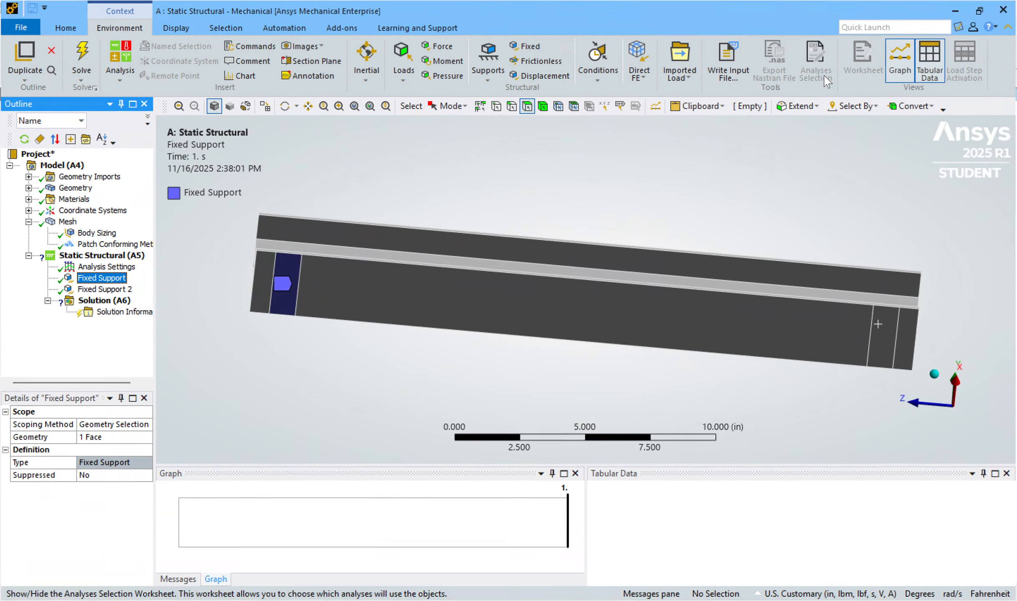
{"action": "left_click", "coordinate": [824, 74]}
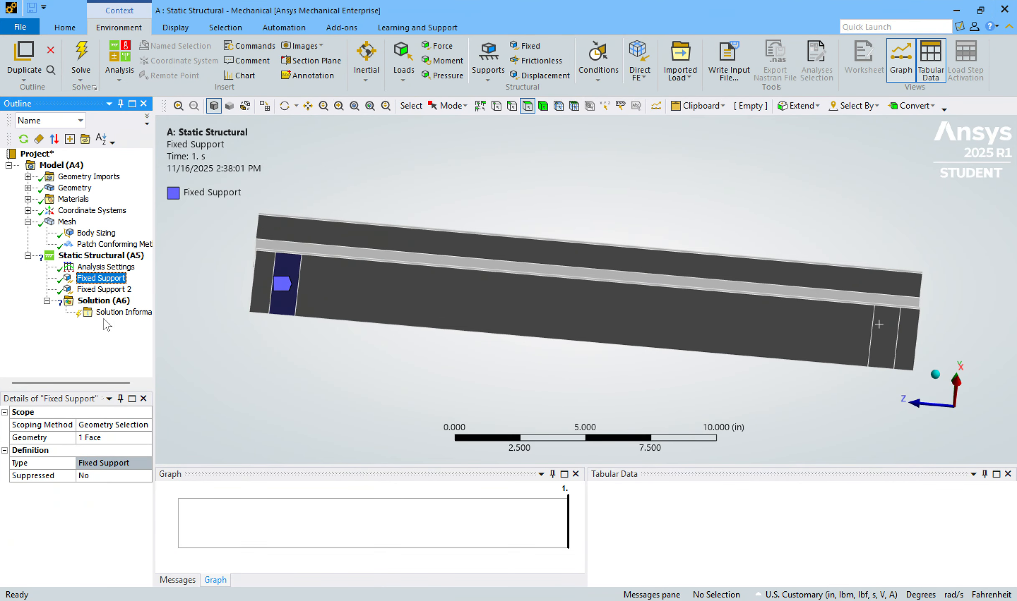
{"action": "left_click", "coordinate": [102, 290]}
{"action": "left_click", "coordinate": [118, 280]}
{"action": "left_click", "coordinate": [90, 290]}
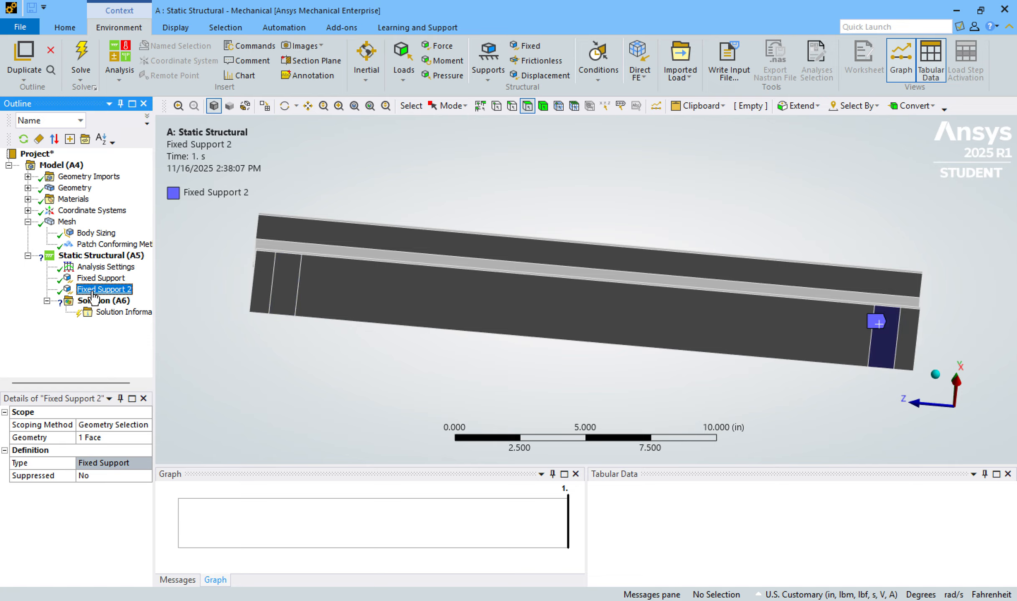
Add a force of 5600 lbf scoped to the small circular face at the middle of the top flange's upper surface.
{"action": "middle_click_drag", "start_coordinate": [412, 202], "coordinate": [442, 154]}
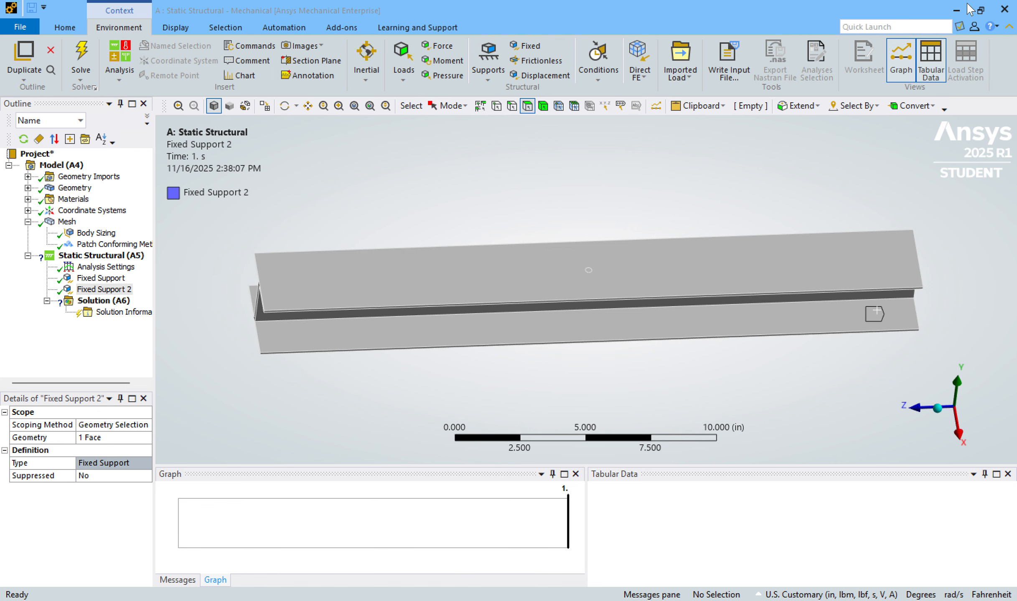
{"action": "left_click", "coordinate": [980, 9]}
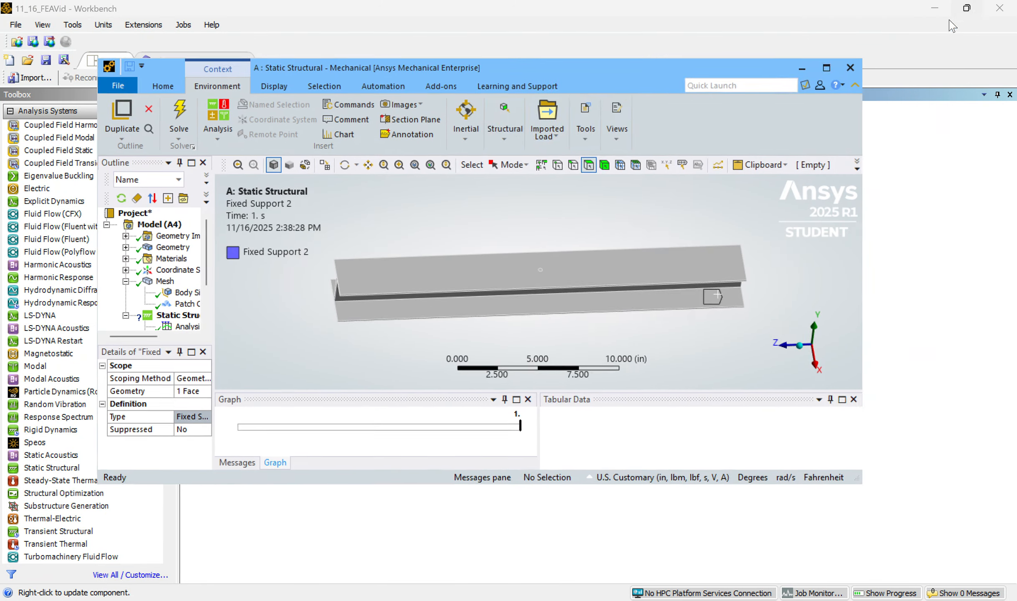
{"action": "left_click", "coordinate": [505, 136]}
{"action": "left_click", "coordinate": [530, 161]}
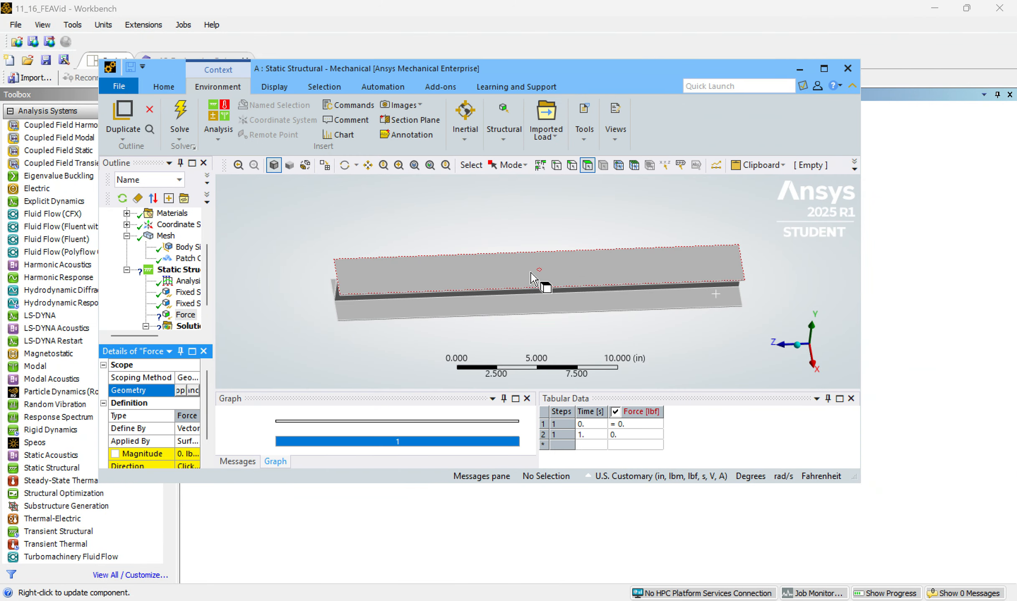
{"action": "scroll", "coordinate": [539, 272], "scroll_direction": "up", "scroll_amount": 5}
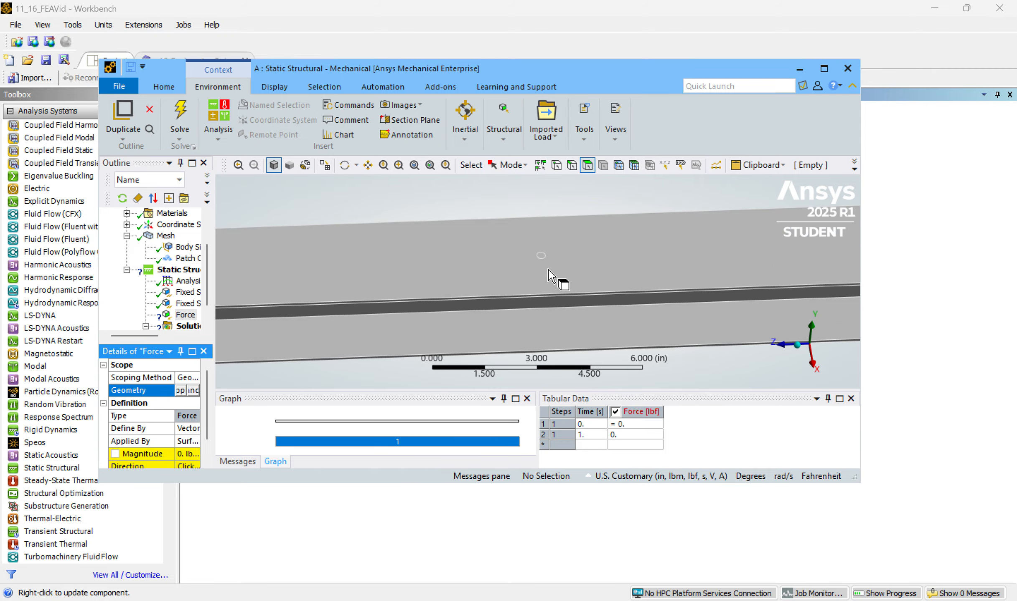
{"action": "scroll", "coordinate": [549, 271], "scroll_direction": "up", "scroll_amount": 8}
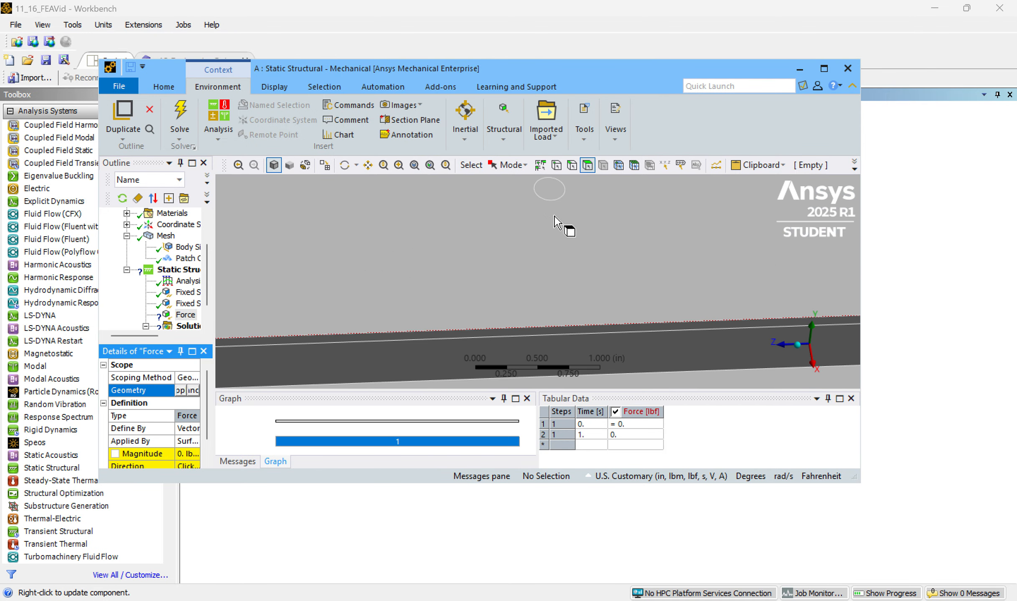
{"action": "middle_click_drag", "start_coordinate": [554, 216], "coordinate": [555, 251]}
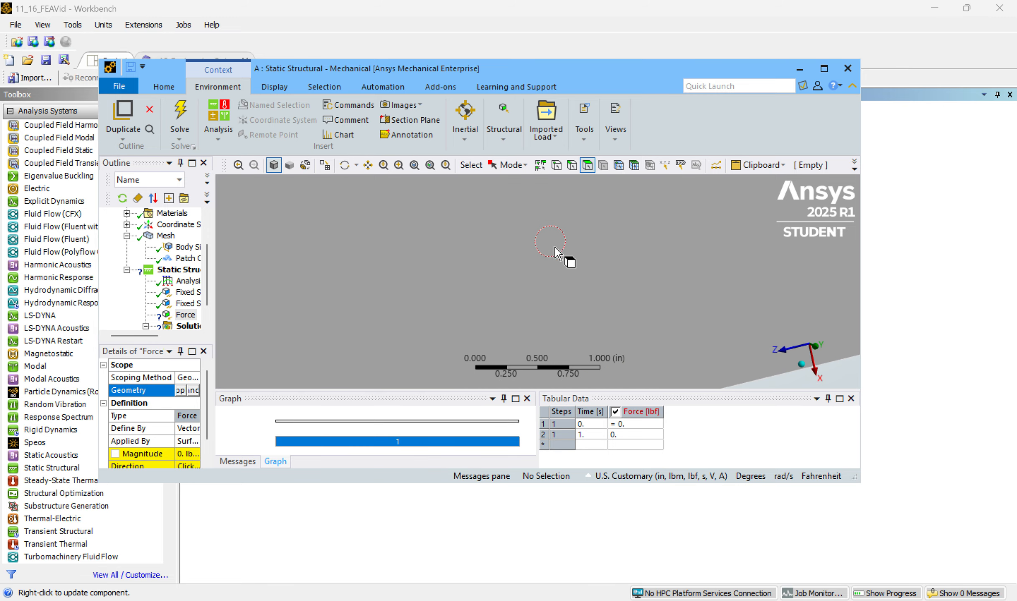
{"action": "left_click", "coordinate": [551, 241]}
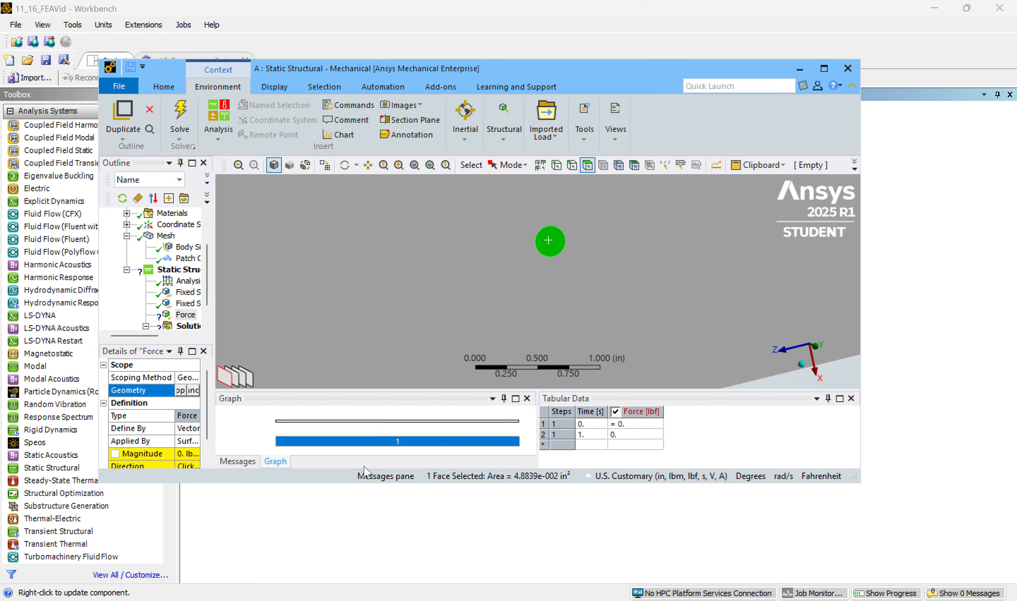
{"action": "left_click", "coordinate": [823, 68]}
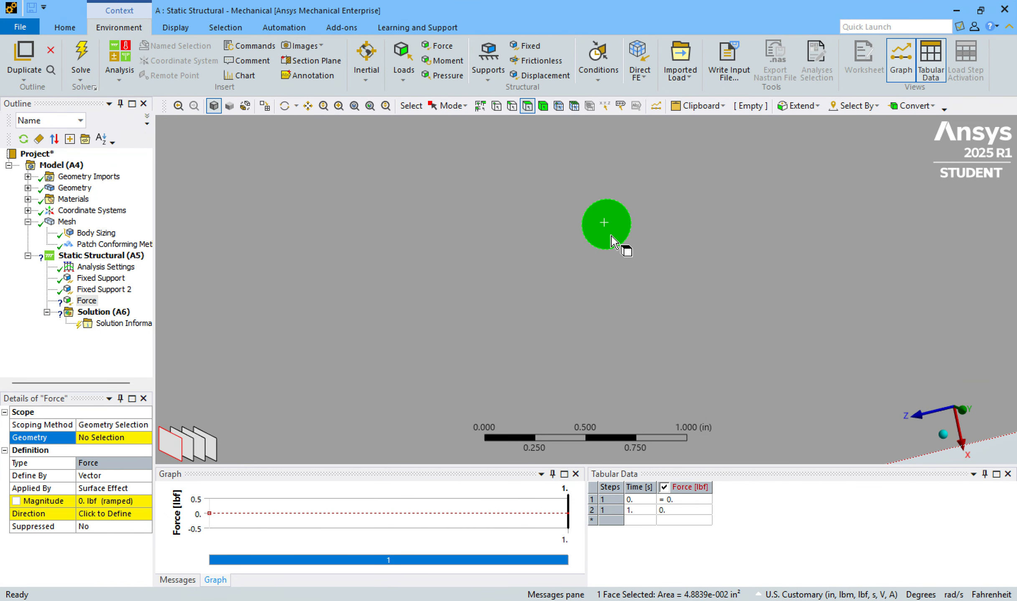
{"action": "left_click", "coordinate": [109, 439]}
{"action": "left_click", "coordinate": [95, 438]}
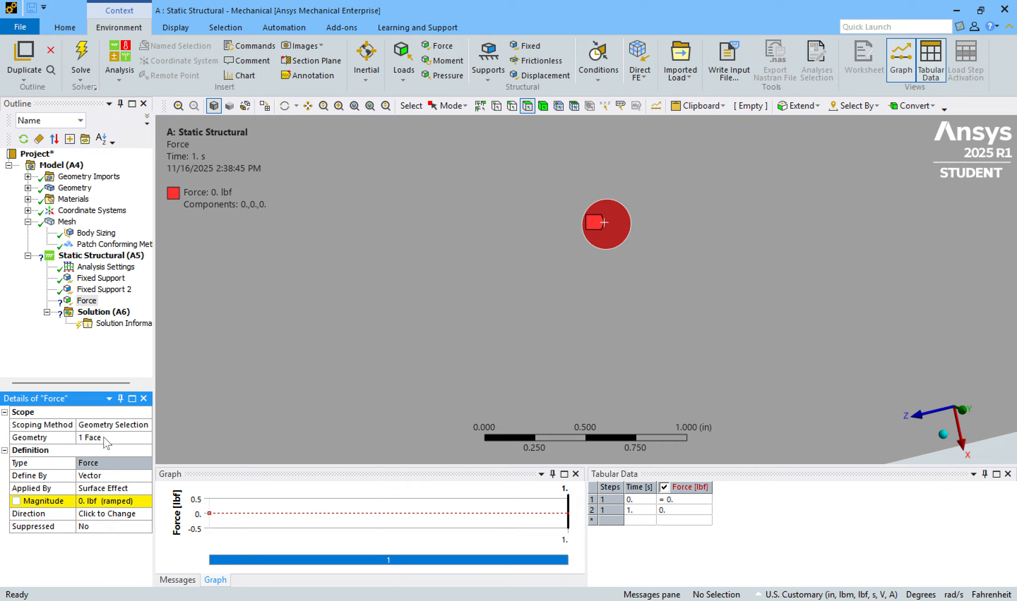
{"action": "left_click", "coordinate": [84, 500]}
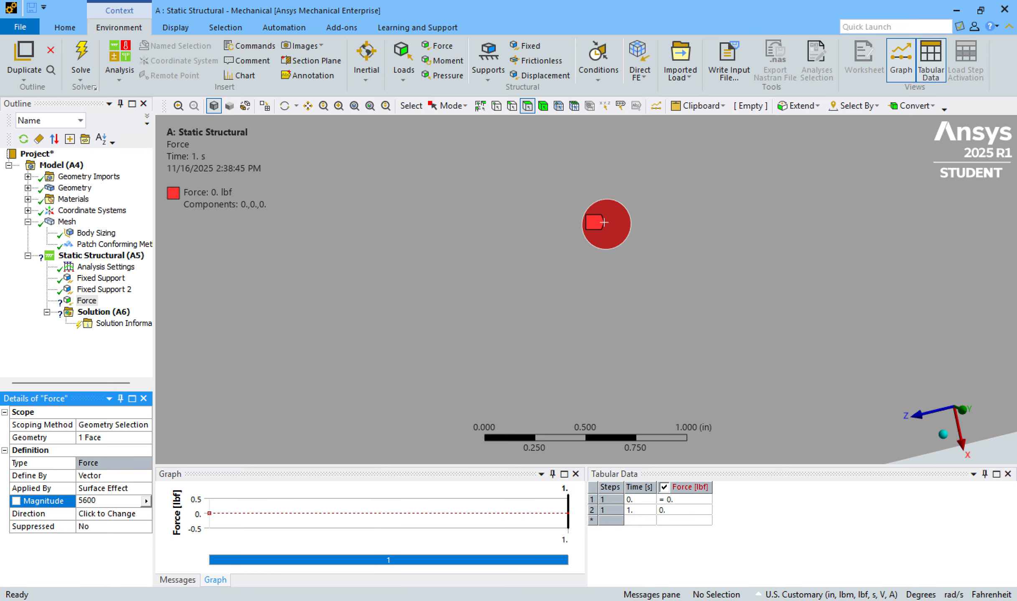
{"action": "key", "text": "Return"}
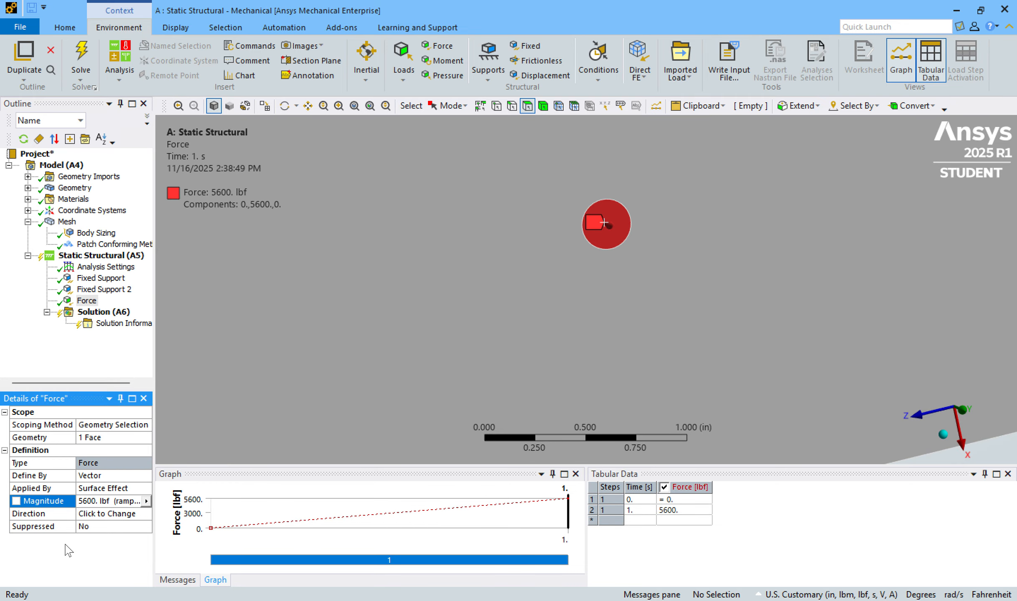
Reverse the force direction so it acts downward along -Y onto the top flange.
{"action": "scroll", "coordinate": [528, 316], "scroll_direction": "up", "scroll_amount": 1}
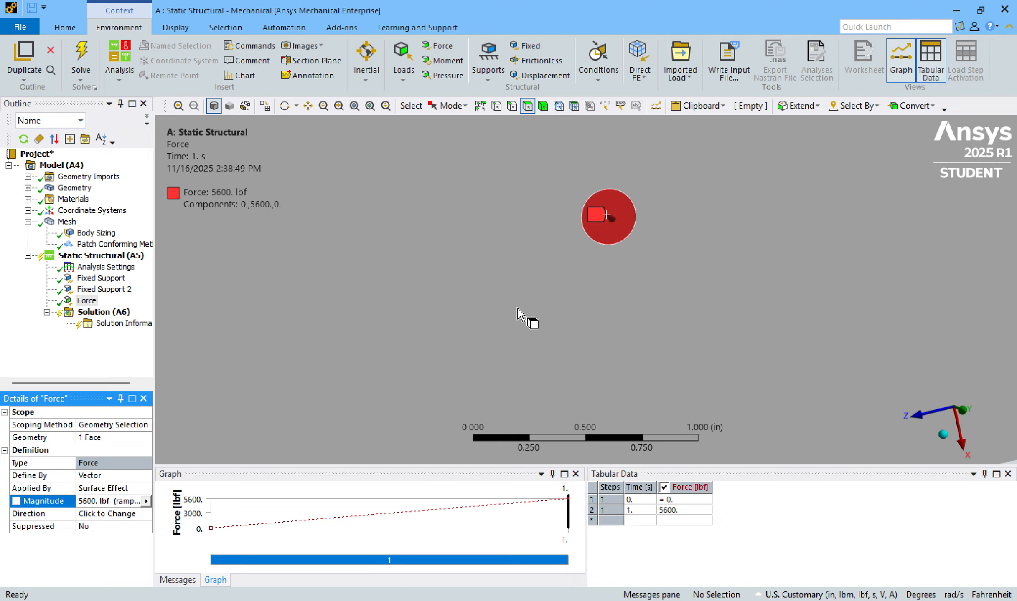
{"action": "scroll", "coordinate": [477, 325], "scroll_direction": "down", "scroll_amount": 3}
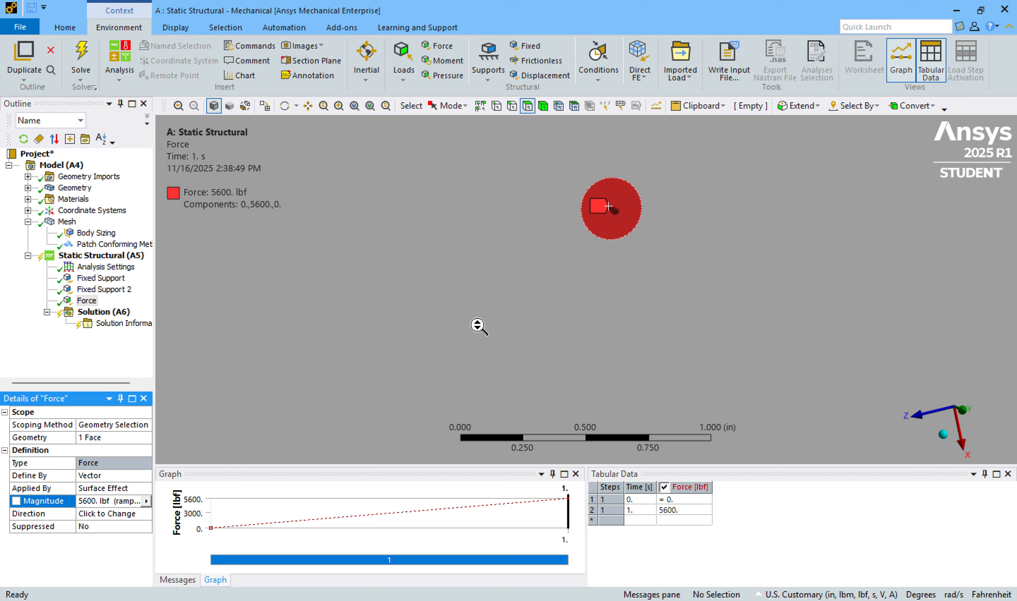
{"action": "scroll", "coordinate": [472, 309], "scroll_direction": "down", "scroll_amount": 5}
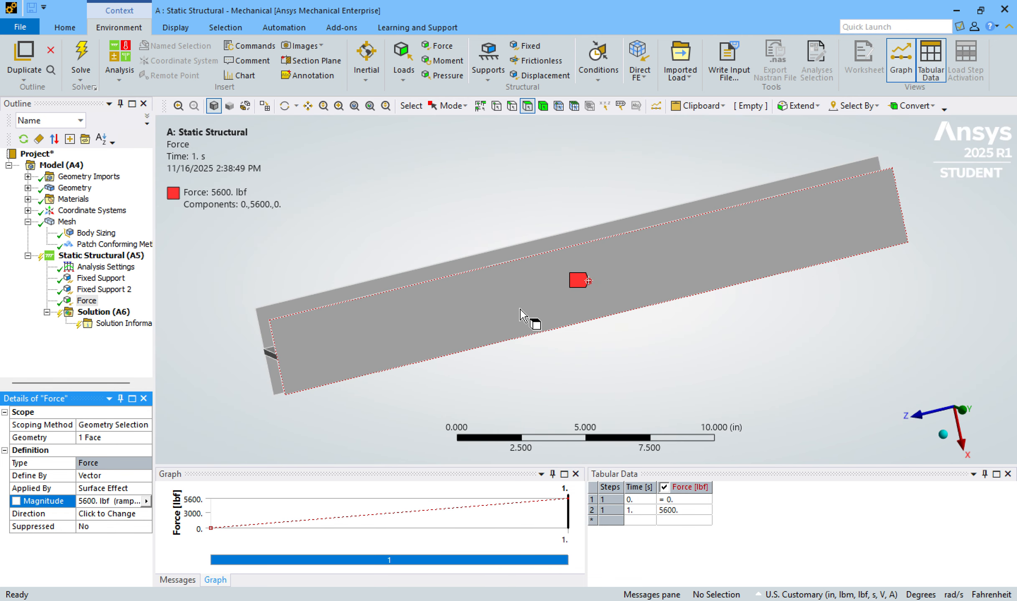
{"action": "middle_click_drag", "start_coordinate": [533, 325], "coordinate": [516, 262], "text": "ctrl"}
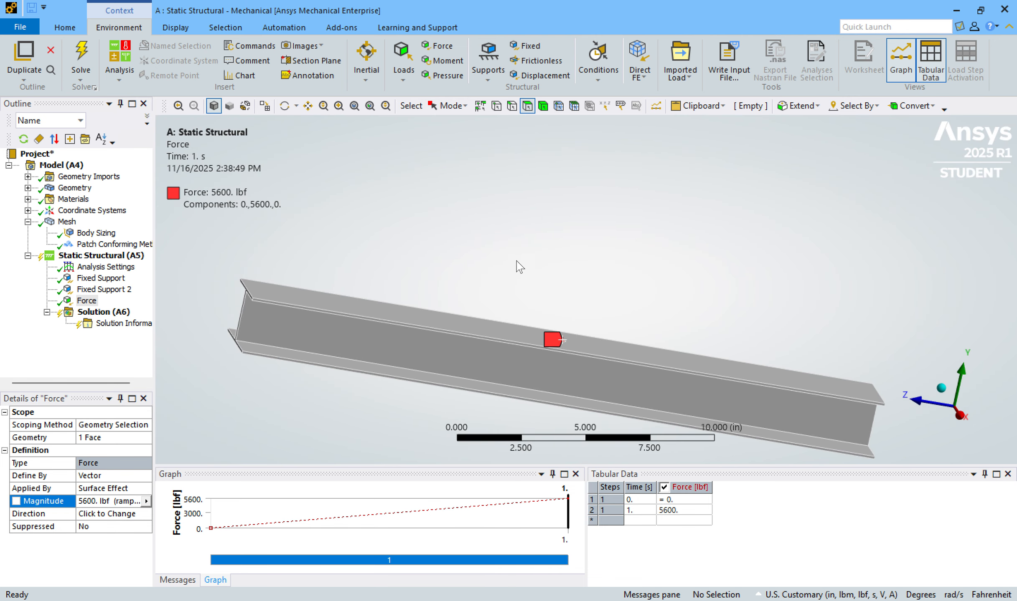
{"action": "left_click", "coordinate": [111, 514]}
{"action": "middle_click_drag", "start_coordinate": [613, 253], "coordinate": [352, 395]}
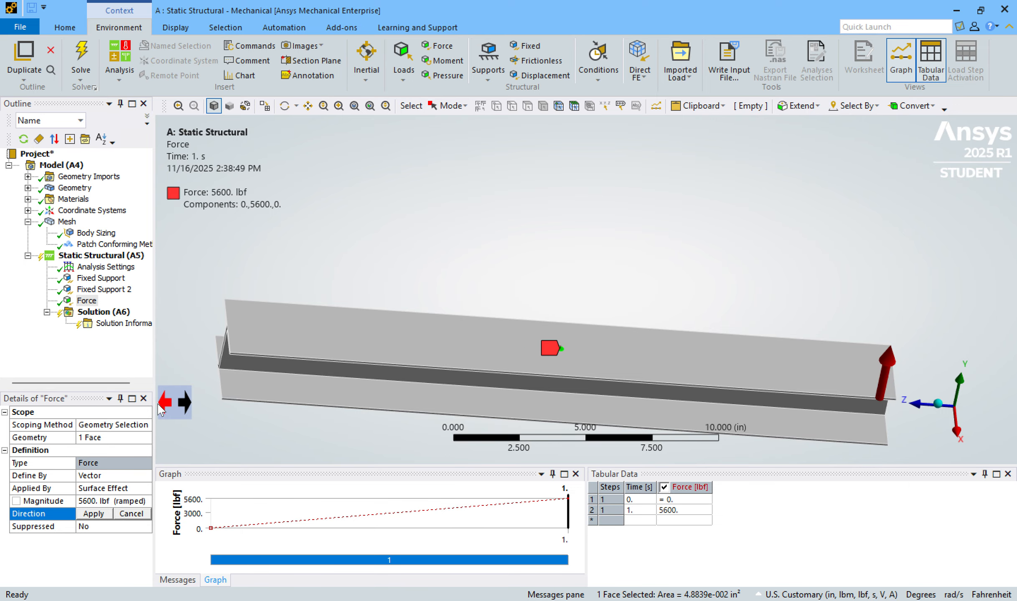
{"action": "left_click", "coordinate": [161, 407]}
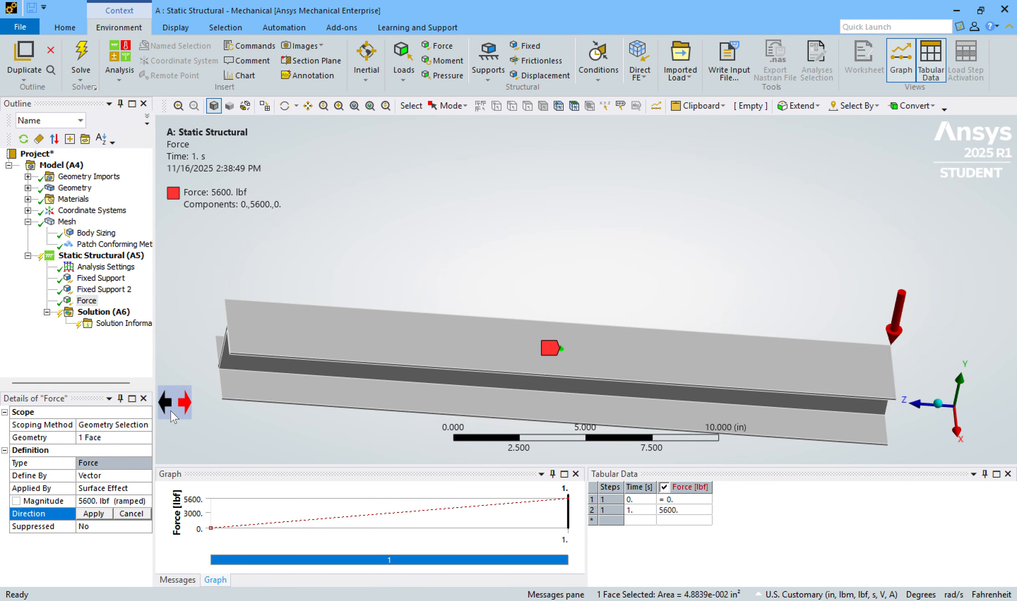
{"action": "left_click", "coordinate": [93, 514]}
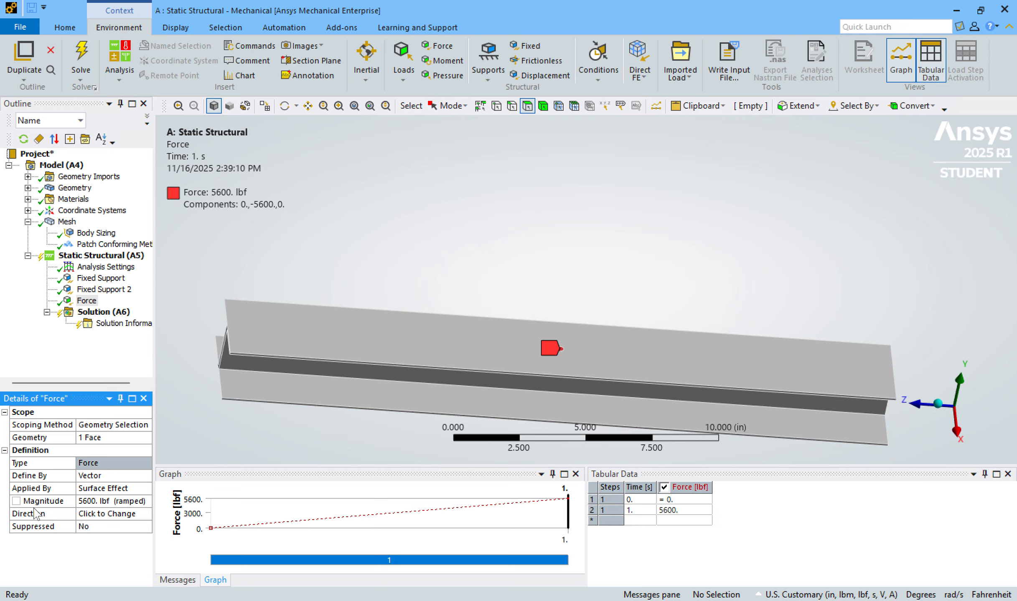
{"action": "left_click", "coordinate": [98, 525]}
{"action": "left_click", "coordinate": [97, 515]}
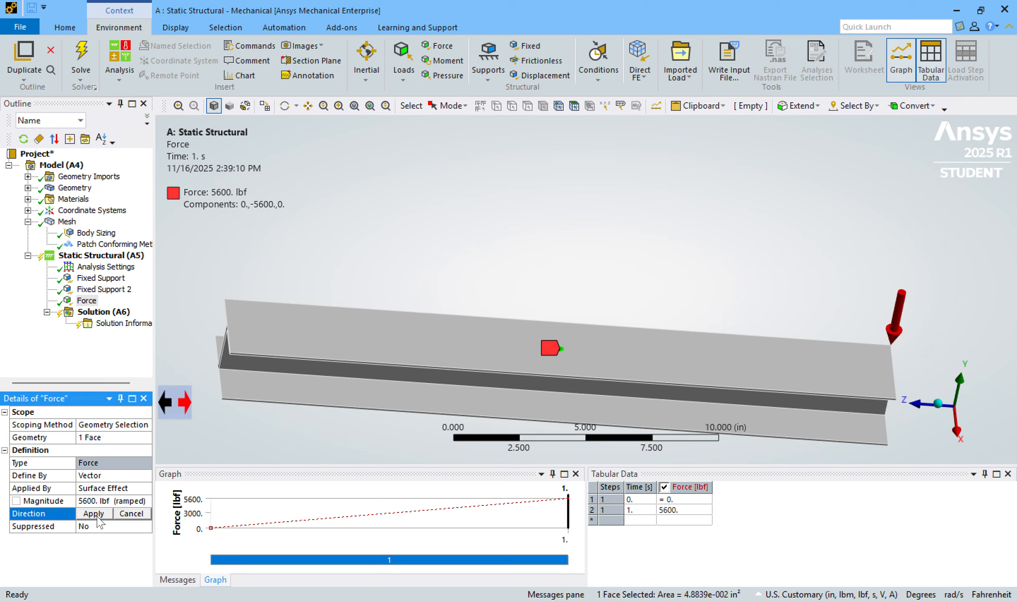
{"action": "left_click", "coordinate": [97, 517]}
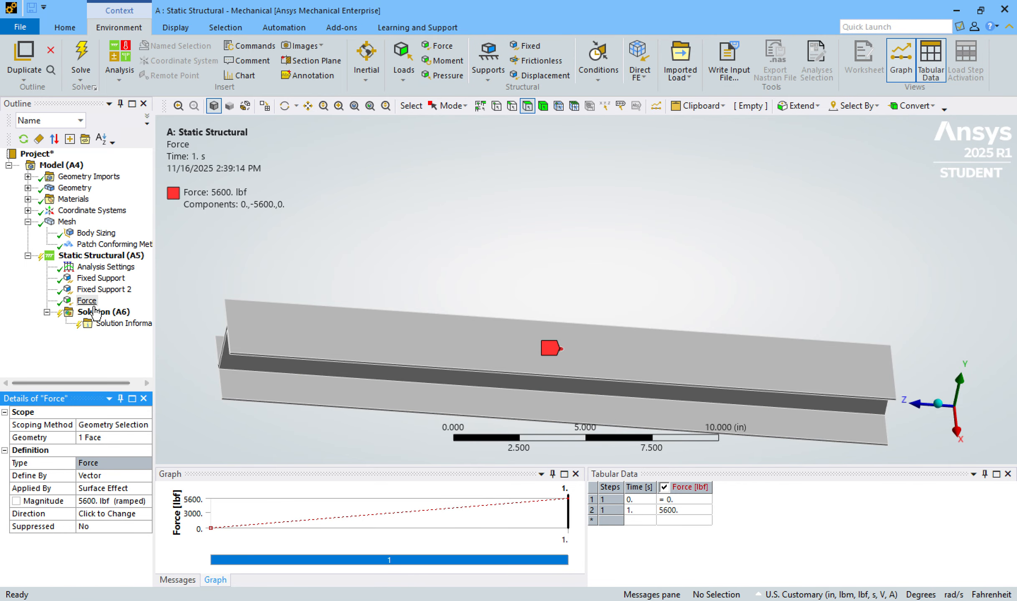
Add Total Deformation, Equivalent (von-Mises) strain and Equivalent (von-Mises) stress results to the solution.
{"action": "left_click", "coordinate": [94, 256]}
{"action": "left_click", "coordinate": [103, 312]}
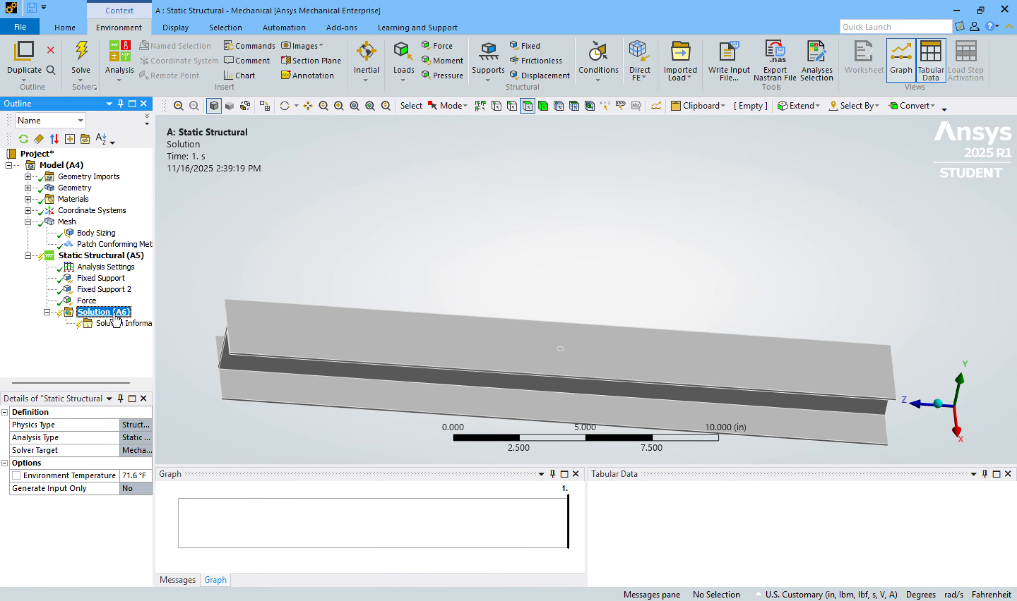
{"action": "left_click", "coordinate": [503, 72]}
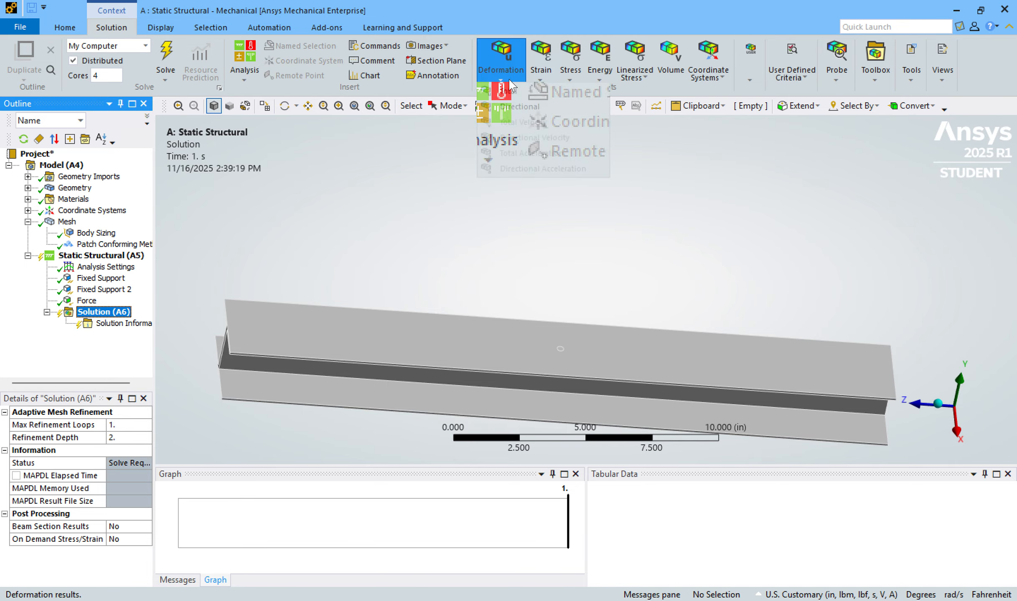
{"action": "left_click", "coordinate": [514, 94]}
{"action": "left_click", "coordinate": [541, 67]}
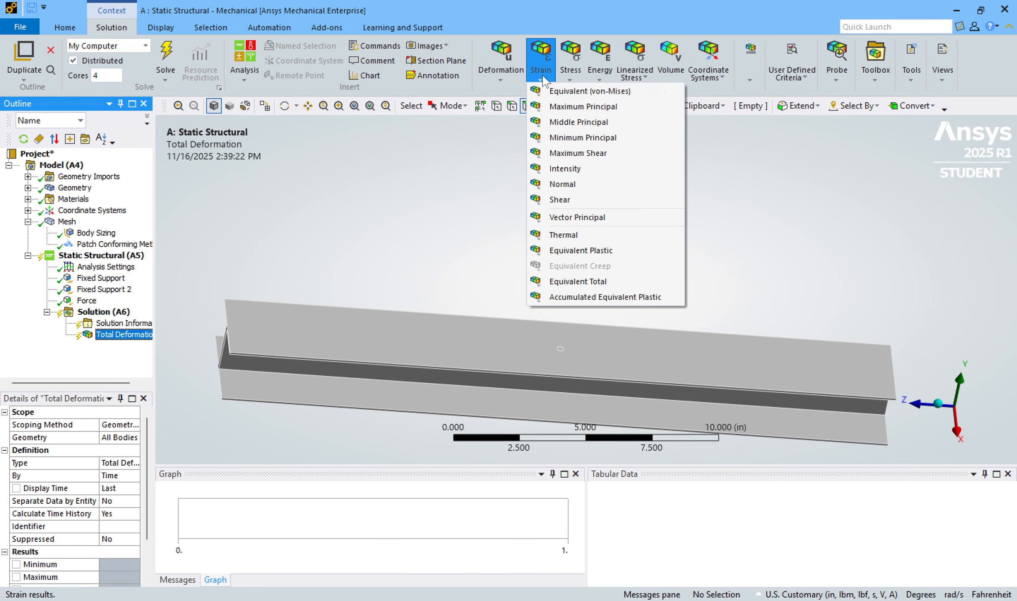
{"action": "left_click", "coordinate": [550, 91]}
{"action": "left_click", "coordinate": [571, 73]}
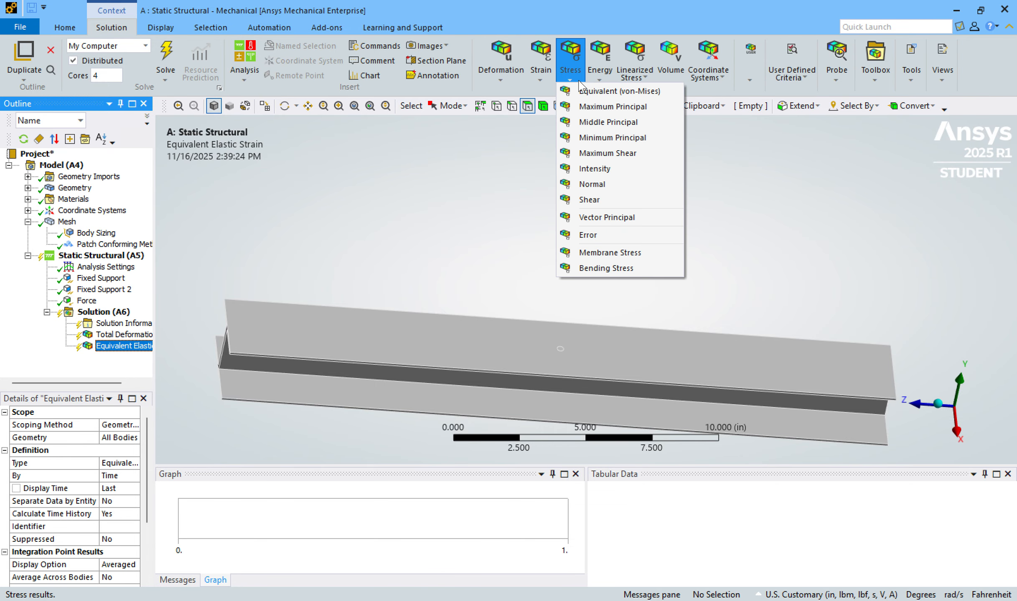
{"action": "left_click", "coordinate": [586, 91]}
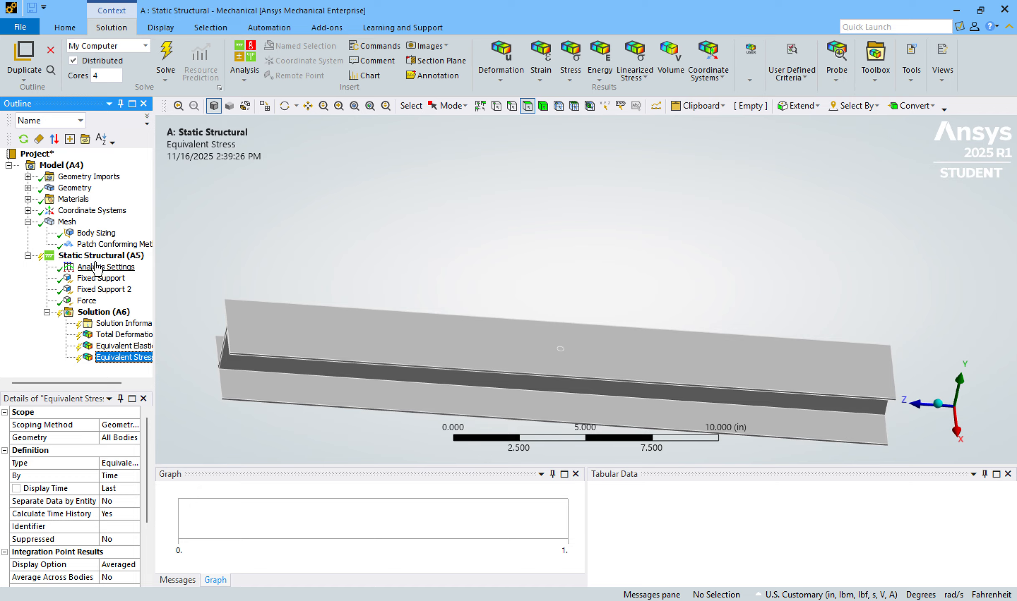
Solve the Static Structural analysis.
{"action": "right_click", "coordinate": [63, 257]}
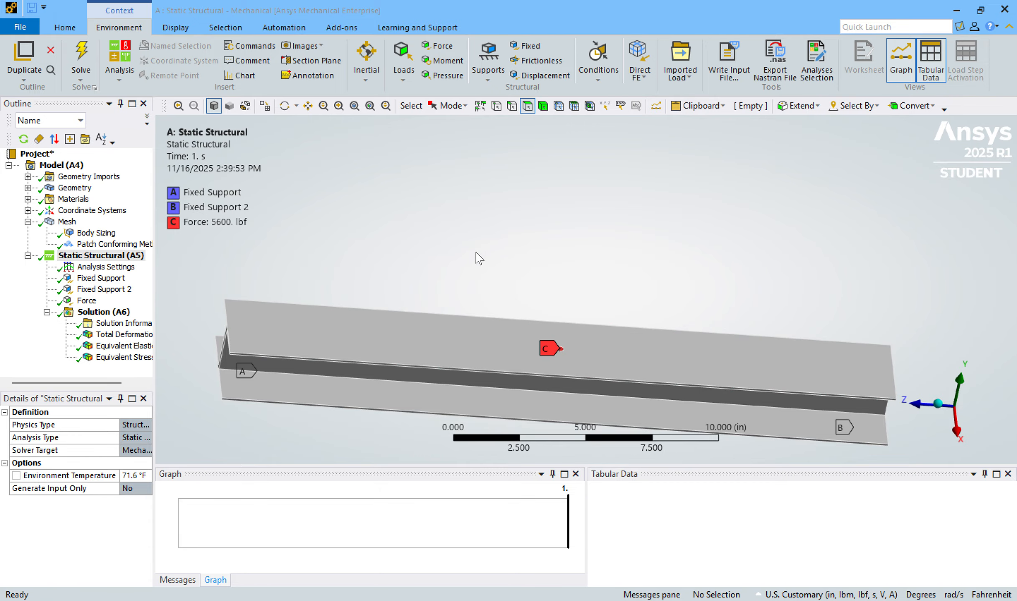
Display the Total Deformation result and examine its contour along the deflected I-beam's flanges and web.
{"action": "left_click", "coordinate": [119, 335]}
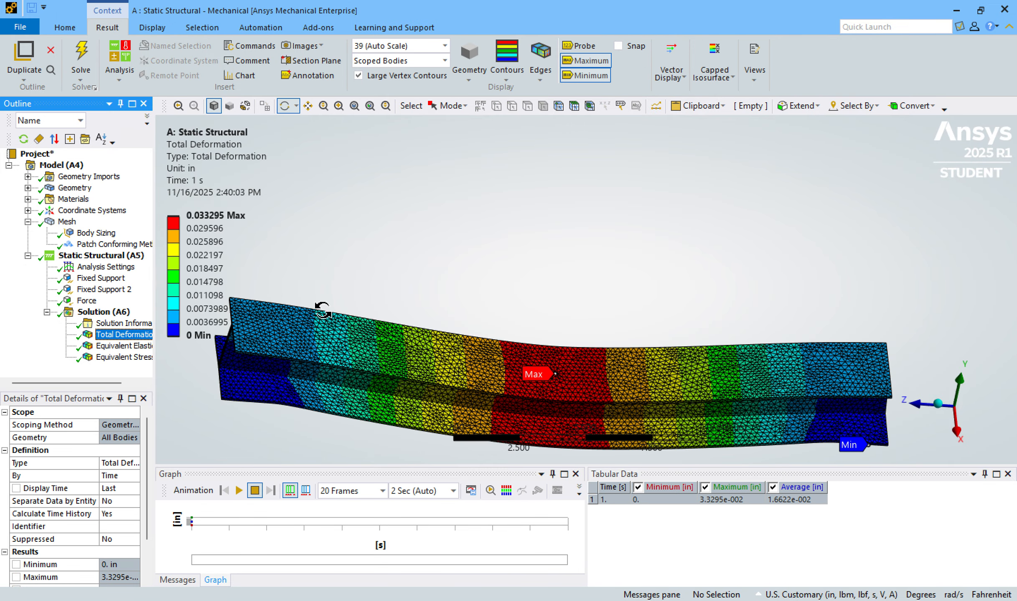
{"action": "left_click_drag", "start_coordinate": [522, 286], "coordinate": [375, 297]}
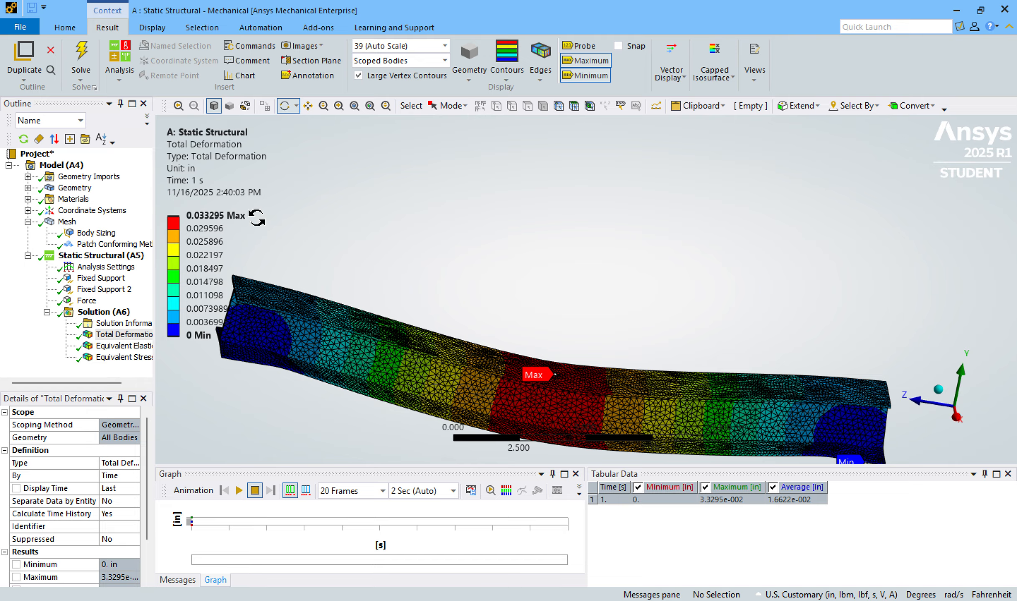
{"action": "left_click_drag", "start_coordinate": [606, 299], "coordinate": [529, 320]}
Examine the Equivalent Elastic Strain contour over the whole I-beam, comparing it with the Equivalent Stress result.
{"action": "left_click", "coordinate": [123, 345]}
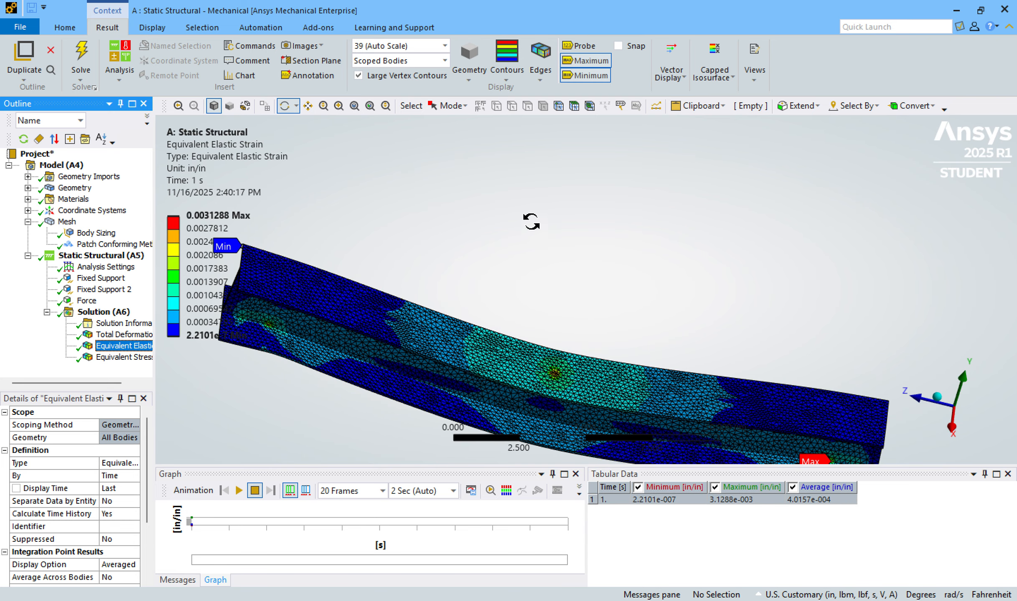
{"action": "left_click", "coordinate": [139, 358]}
{"action": "left_click", "coordinate": [126, 346]}
{"action": "left_click", "coordinate": [125, 357]}
{"action": "left_click", "coordinate": [132, 346]}
{"action": "left_click_drag", "start_coordinate": [409, 365], "coordinate": [671, 208]}
{"action": "scroll", "coordinate": [666, 297], "scroll_direction": "down", "scroll_amount": 4}
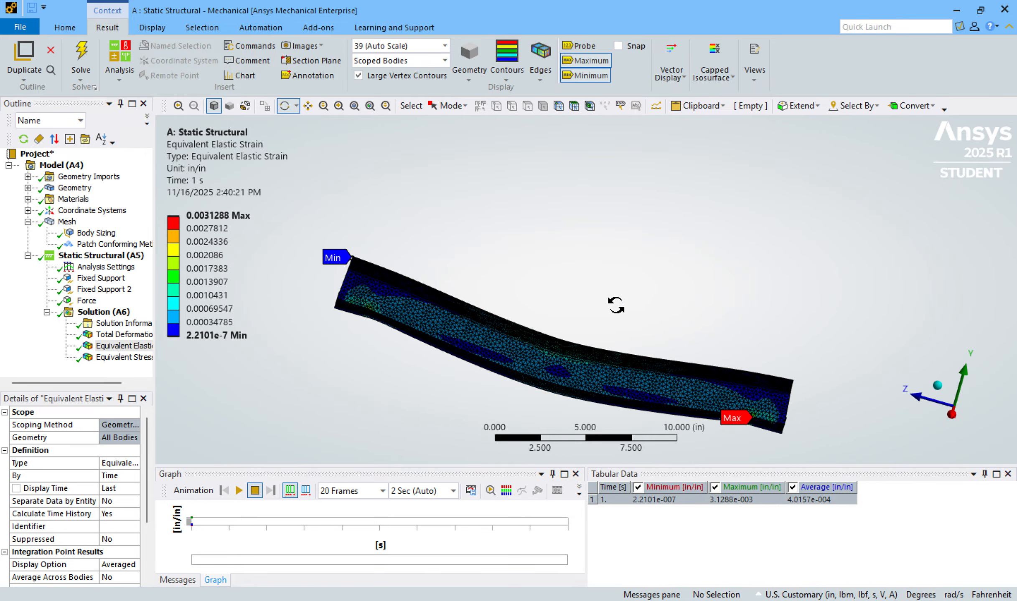
{"action": "left_click_drag", "start_coordinate": [616, 308], "coordinate": [597, 242]}
Compare where the maximum occurs in the Equivalent Stress and Equivalent Elastic Strain results, ending on the strain contour.
{"action": "left_click", "coordinate": [140, 357]}
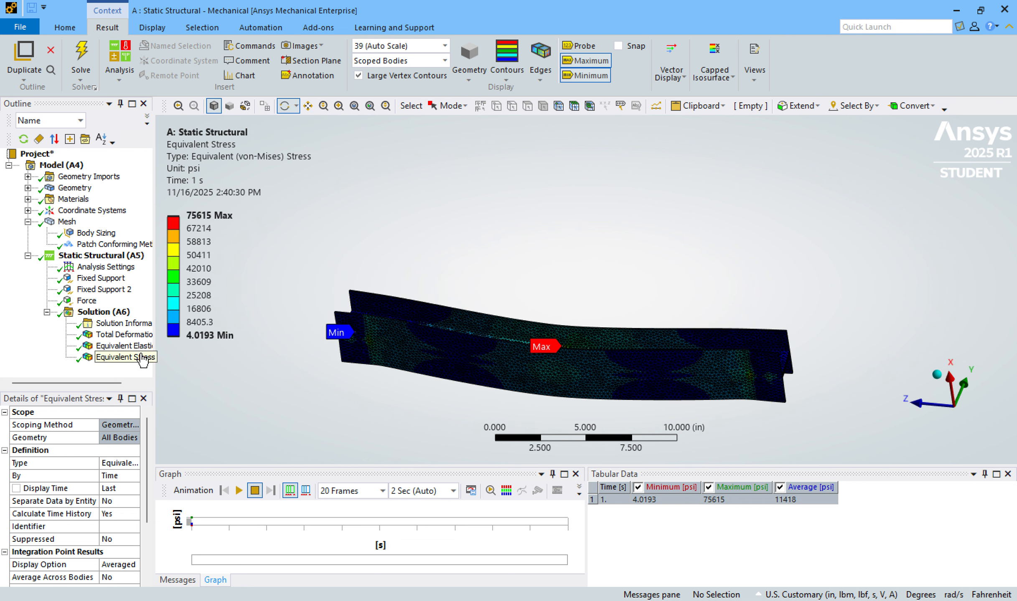
{"action": "left_click_drag", "start_coordinate": [621, 315], "coordinate": [613, 313]}
{"action": "left_click", "coordinate": [137, 347]}
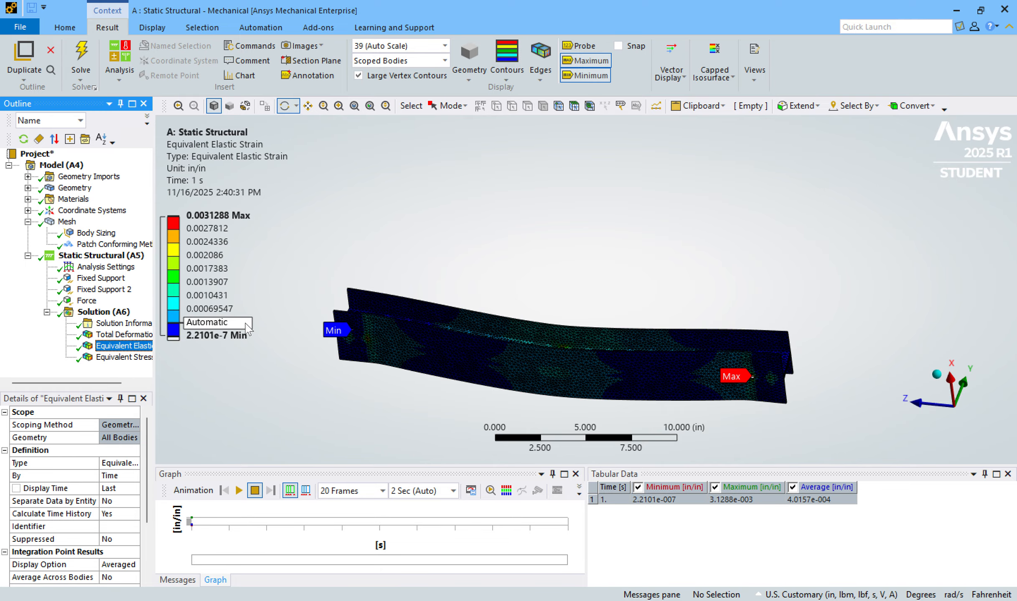
{"action": "left_click", "coordinate": [723, 310]}
{"action": "left_click_drag", "start_coordinate": [723, 310], "coordinate": [647, 316]}
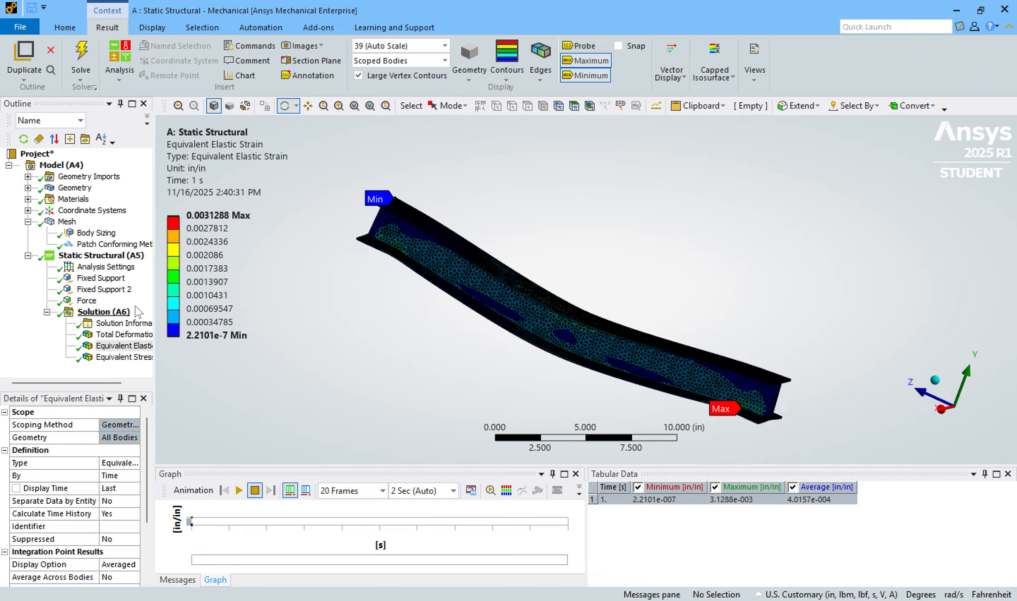
Review the deformation, strain and stress results in turn, and inspect the von-Mises stress distribution on the top flange and web.
{"action": "left_click", "coordinate": [123, 335]}
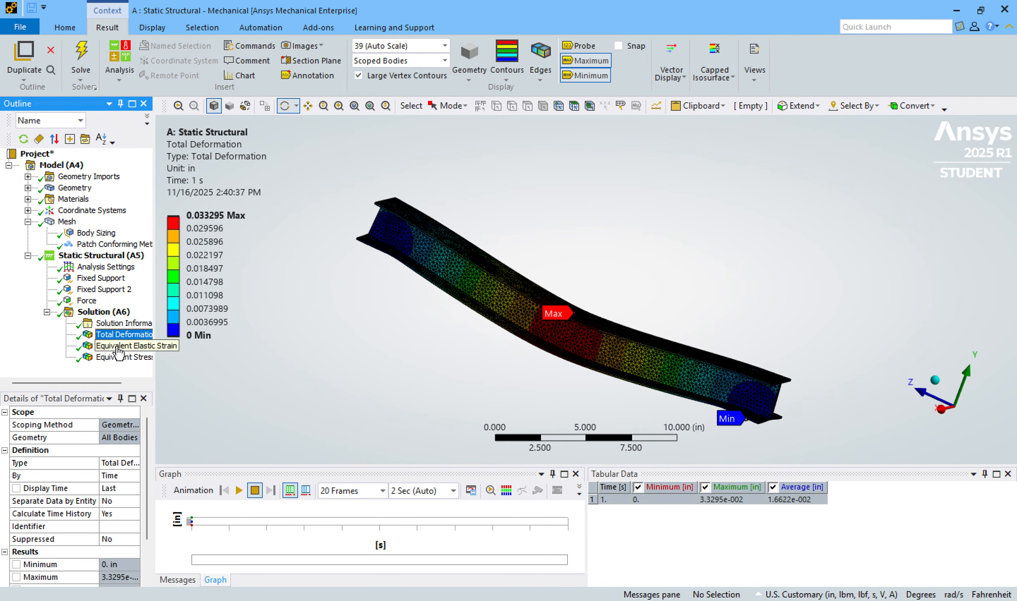
{"action": "left_click", "coordinate": [106, 347]}
{"action": "left_click", "coordinate": [106, 359]}
{"action": "left_click", "coordinate": [121, 335]}
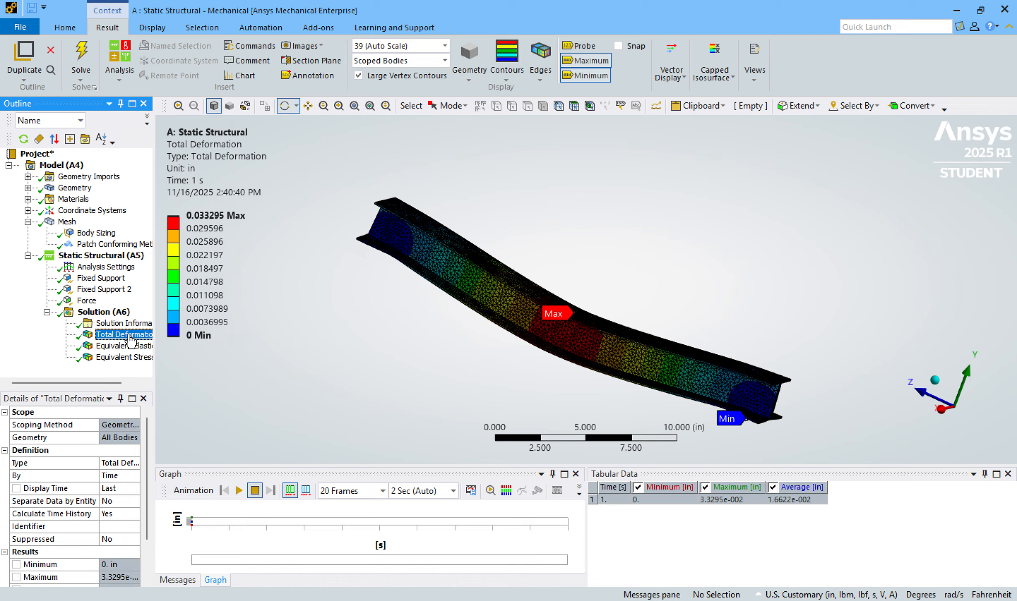
{"action": "left_click", "coordinate": [118, 347]}
{"action": "left_click", "coordinate": [113, 359]}
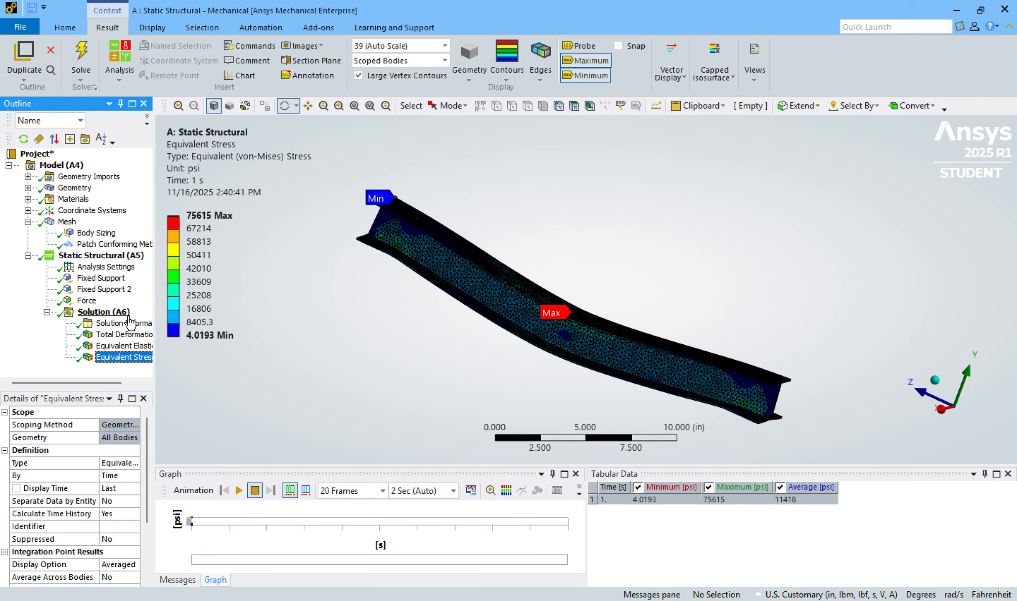
{"action": "left_click_drag", "start_coordinate": [436, 232], "coordinate": [522, 210]}
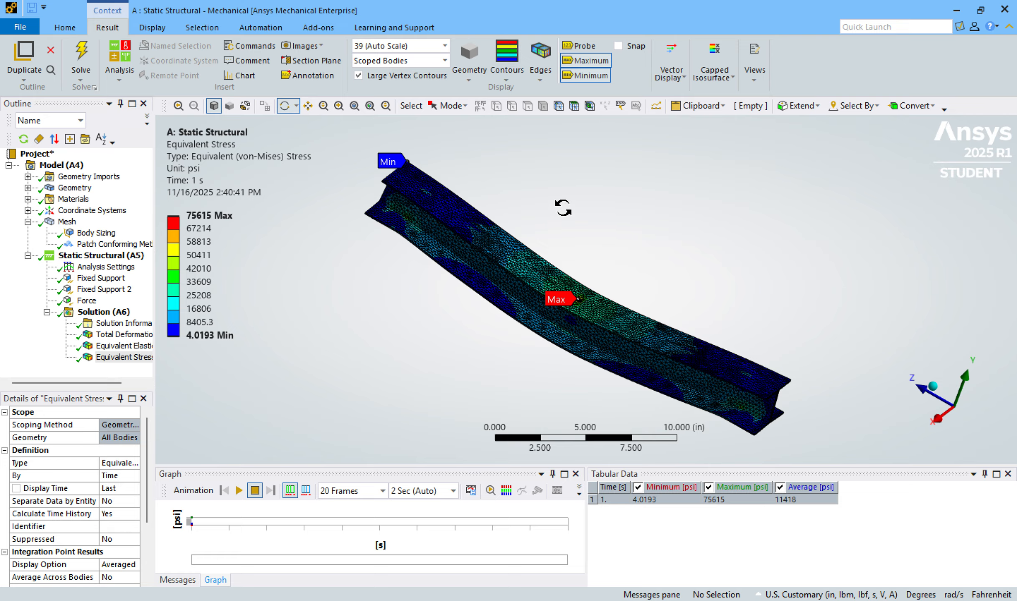
{"action": "left_click_drag", "start_coordinate": [701, 223], "coordinate": [613, 227]}
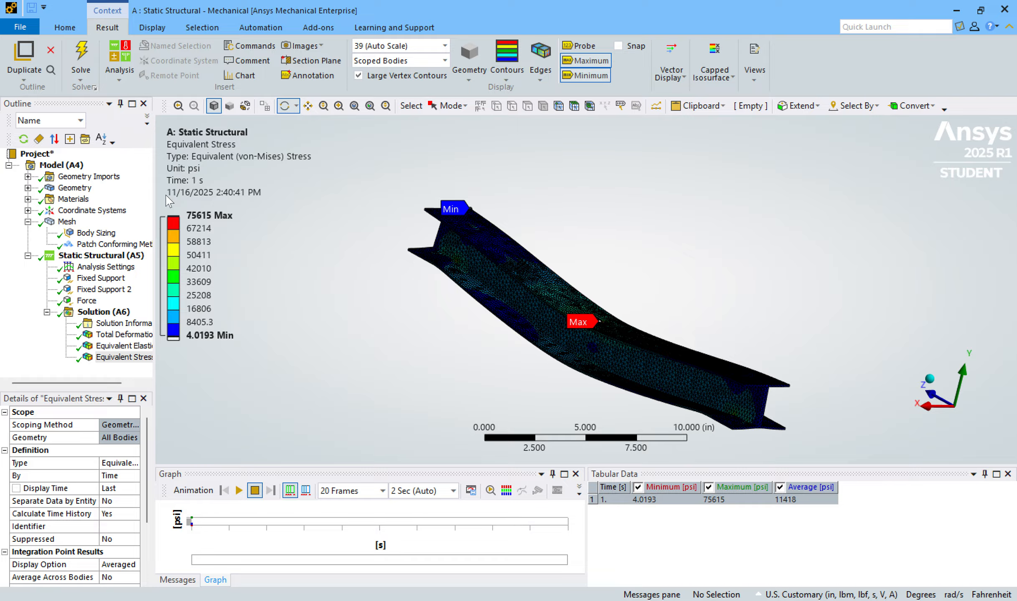
{"action": "left_click_drag", "start_coordinate": [633, 202], "coordinate": [767, 208]}
Go through the strain and deformation results again and inspect the Equivalent Stress contour around the load area at midspan.
{"action": "left_click", "coordinate": [124, 345]}
{"action": "left_click", "coordinate": [133, 335]}
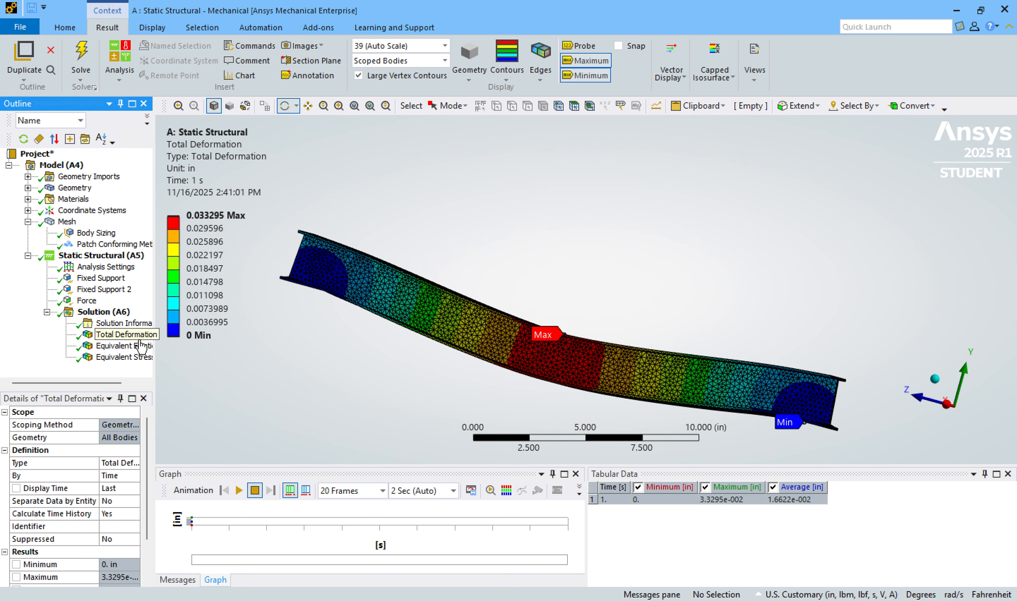
{"action": "left_click", "coordinate": [125, 346]}
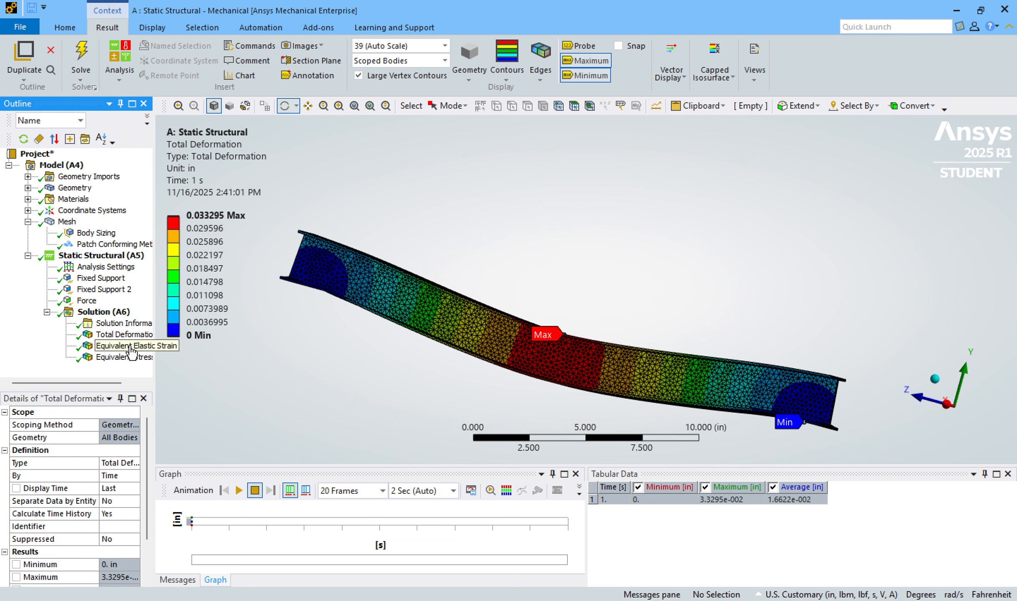
{"action": "left_click", "coordinate": [123, 357]}
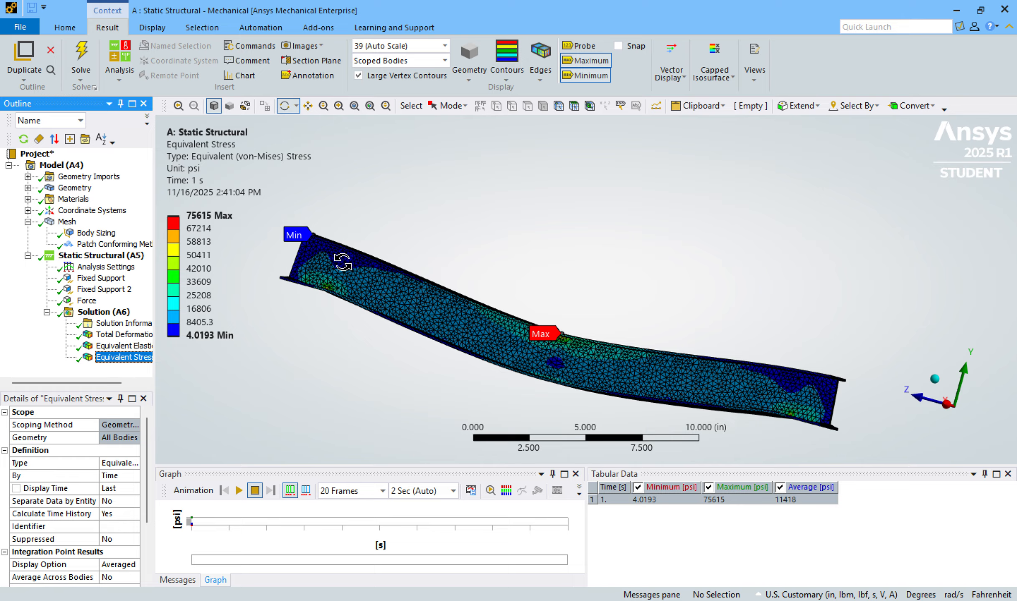
{"action": "left_click_drag", "start_coordinate": [545, 195], "coordinate": [646, 220]}
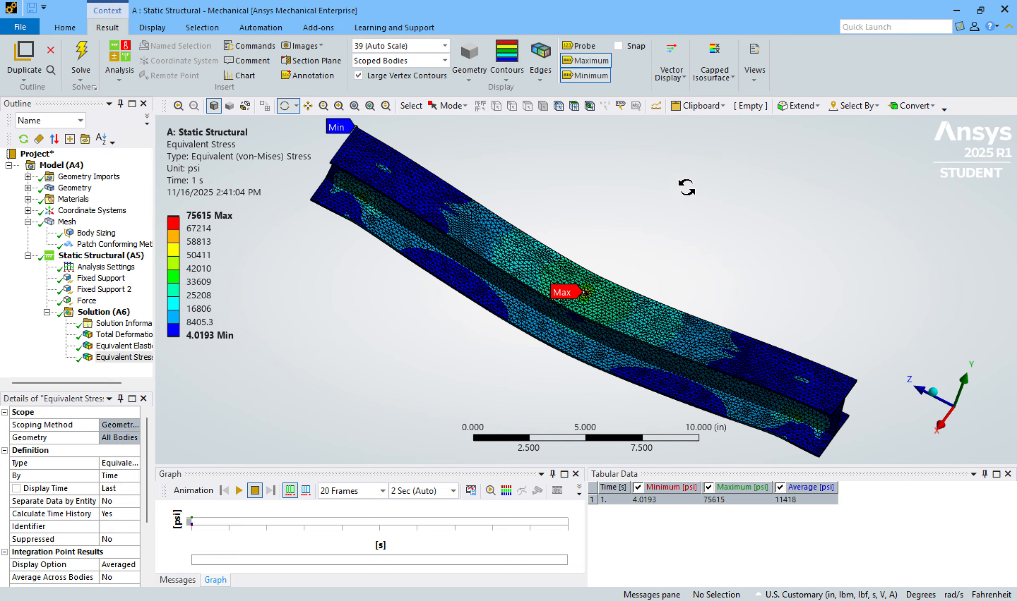
{"action": "left_click_drag", "start_coordinate": [687, 189], "coordinate": [642, 226]}
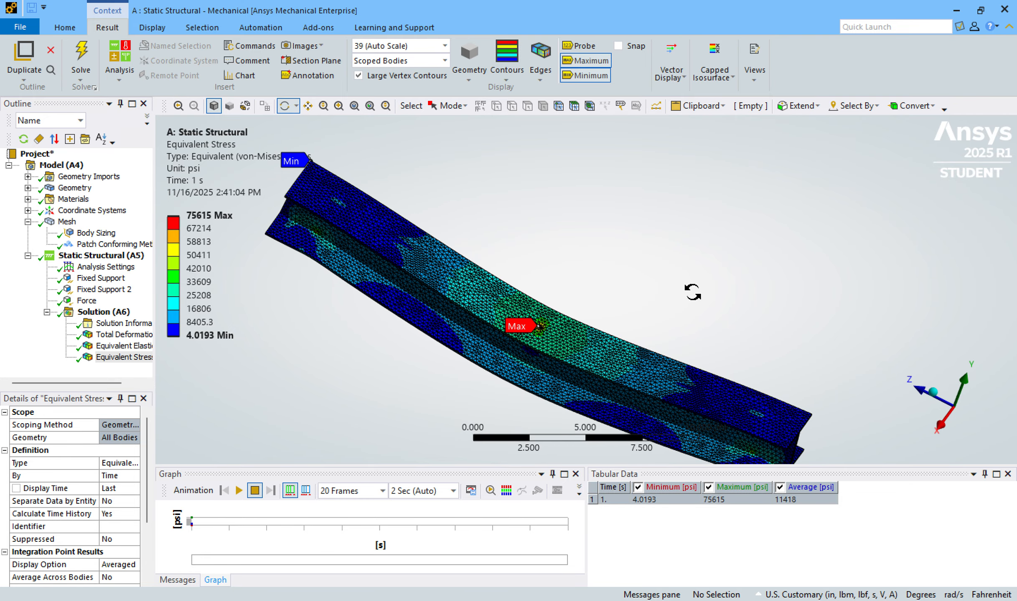
{"action": "left_click_drag", "start_coordinate": [692, 293], "coordinate": [674, 254]}
Return to the Total Deformation result and inspect the I-beam's deflected shape between the two fixed ends.
{"action": "left_click", "coordinate": [123, 334]}
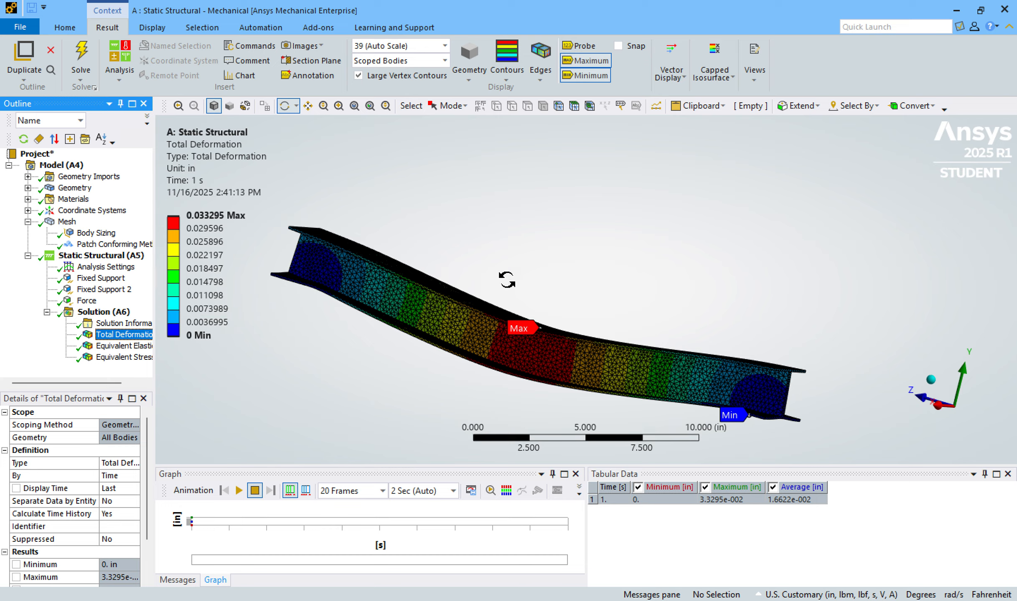
{"action": "left_click_drag", "start_coordinate": [507, 280], "coordinate": [554, 263]}
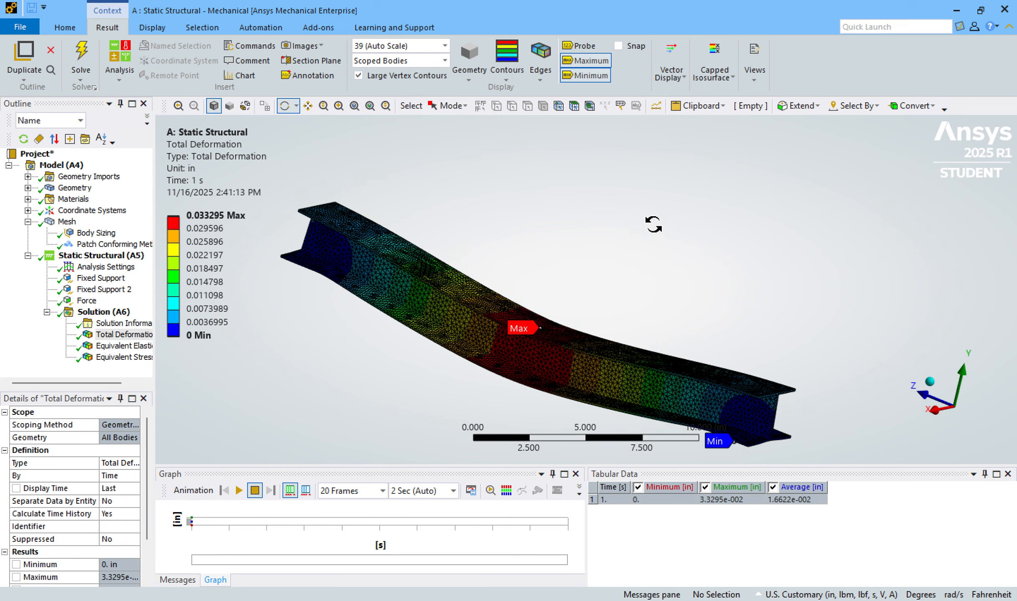